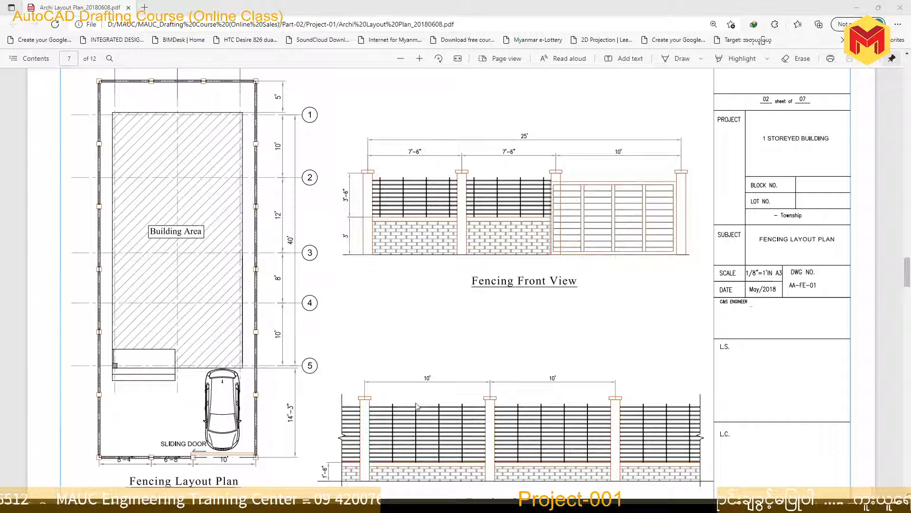
# Examine the front view, side view and layout plan on the PDF's fencing layout sheet, including their dimensions
pyautogui.keyDown('ctrl'); pyautogui.scroll(3, 407, 183); pyautogui.keyUp('ctrl')
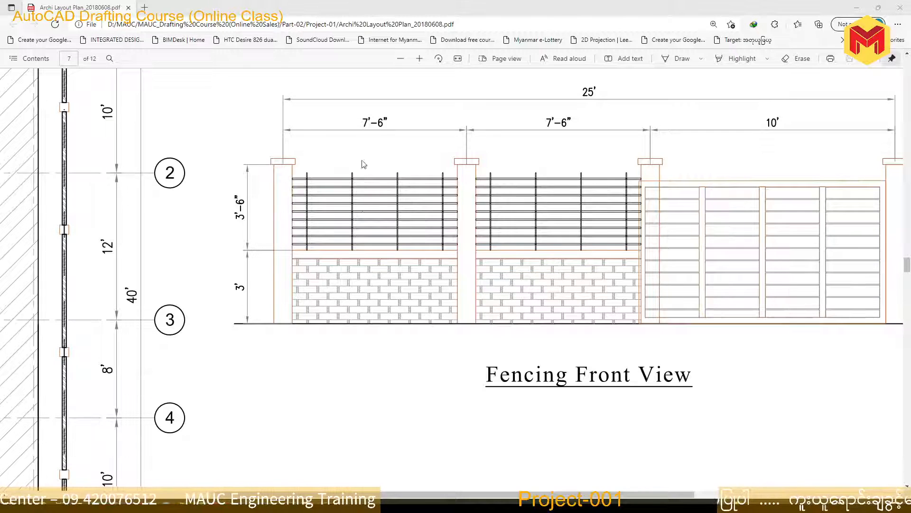
pyautogui.keyDown('ctrl'); pyautogui.scroll(-2, 375, 236); pyautogui.keyUp('ctrl')
pyautogui.scroll(-2, 530, 298)
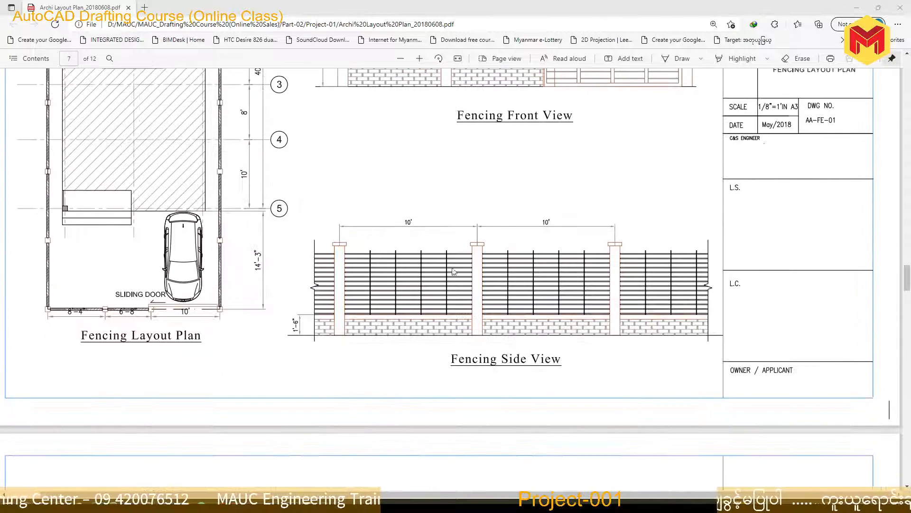
pyautogui.scroll(4, 529, 298)
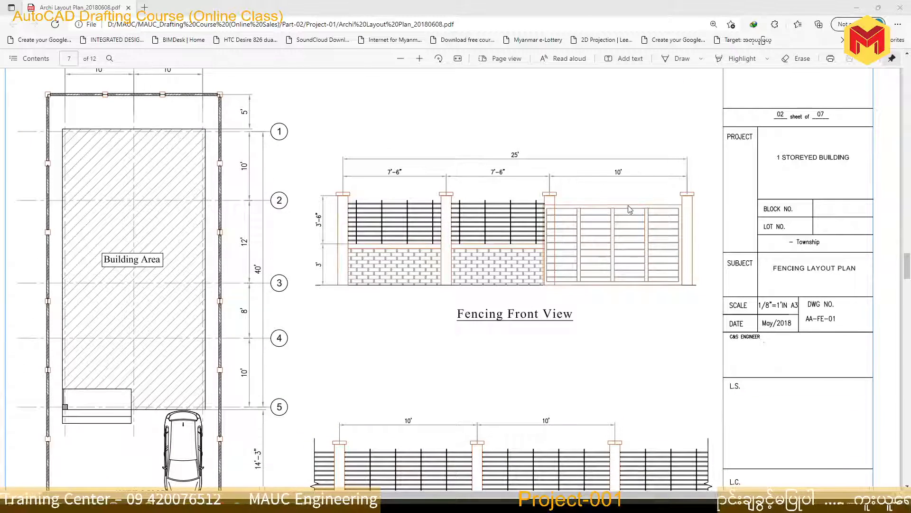
pyautogui.scroll(-3, 654, 320)
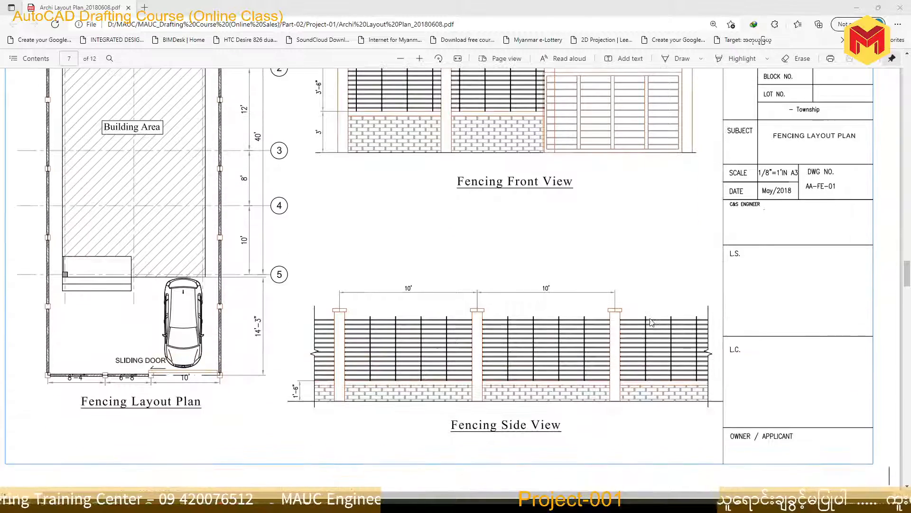
pyautogui.scroll(4, 502, 267)
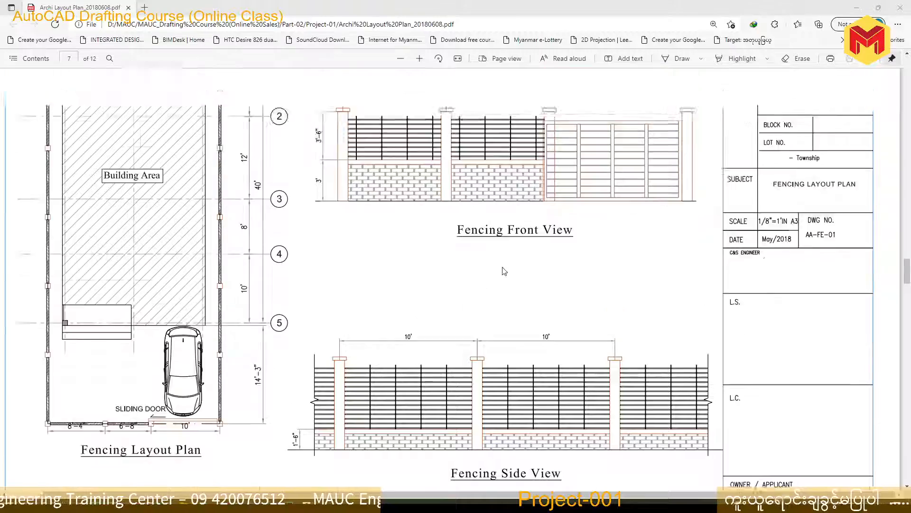
pyautogui.scroll(-4, 503, 268)
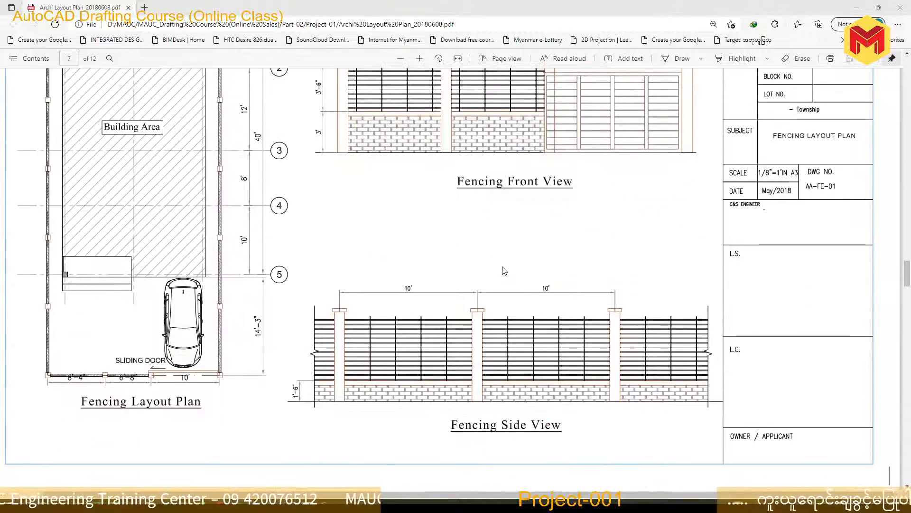
pyautogui.scroll(-9, 505, 271)
pyautogui.scroll(8, 504, 270)
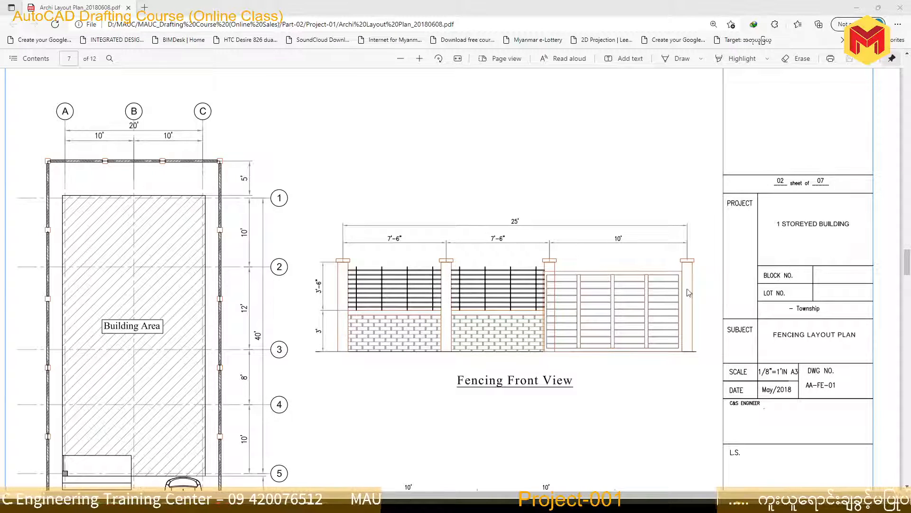
pyautogui.scroll(-3, 553, 303)
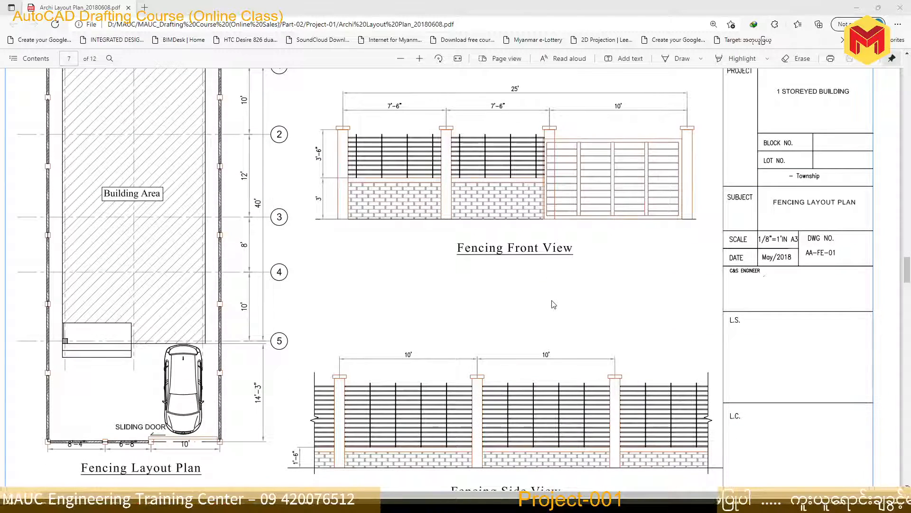
pyautogui.scroll(2, 553, 303)
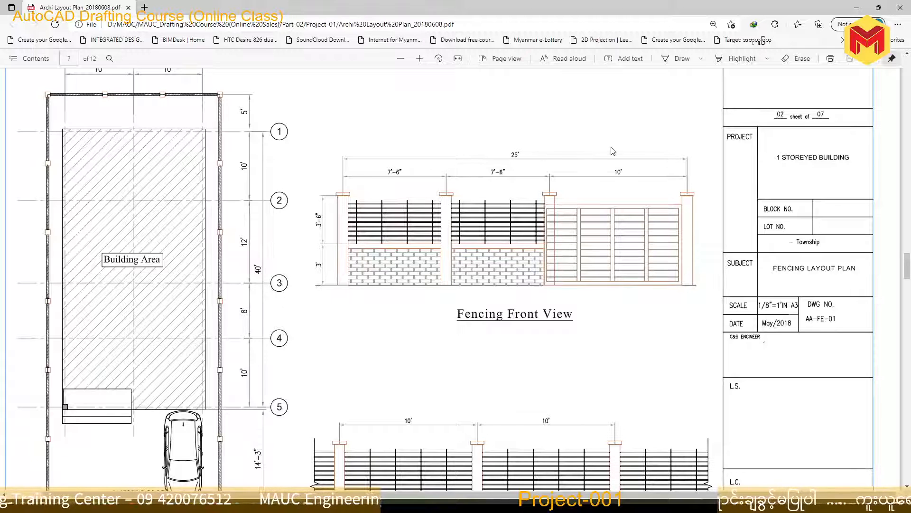
pyautogui.scroll(-3, 544, 156)
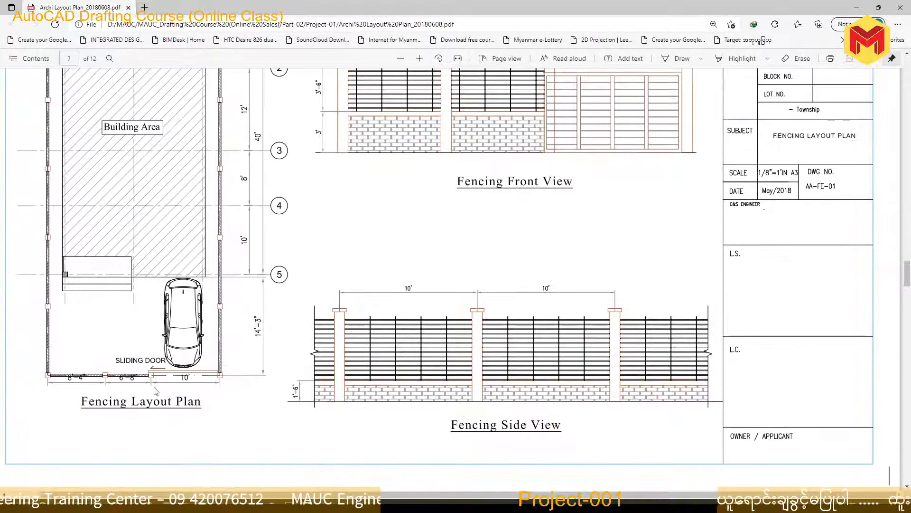
pyautogui.scroll(3, 127, 394)
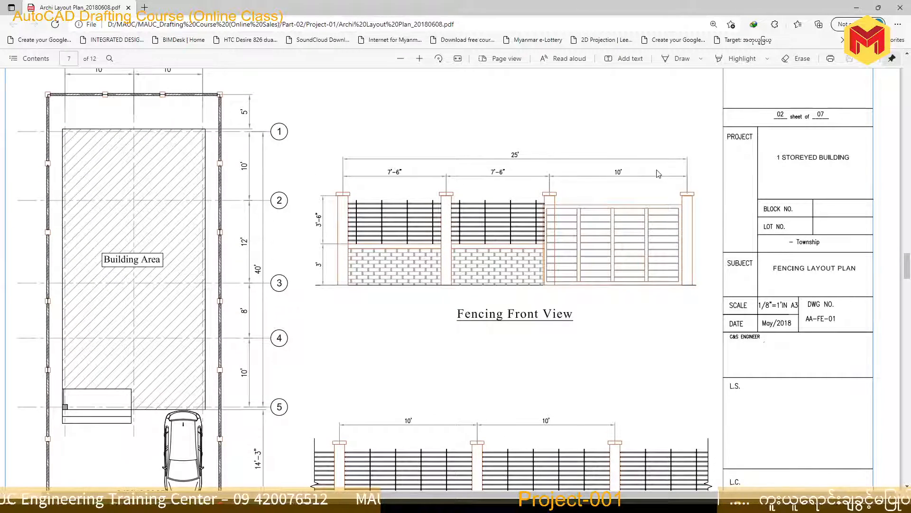
# Switch to AutoCAD and add a linear dimension below the front boundary line of the ground floor plan
pyautogui.click(357, 505)
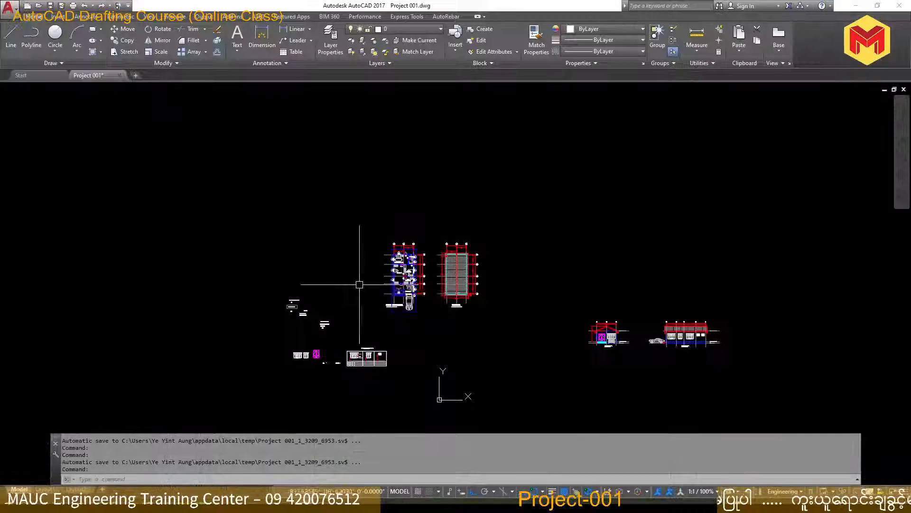
pyautogui.scroll(9, 403, 326)
pyautogui.moveTo(402, 328); pyautogui.dragTo(404, 284, button='middle')
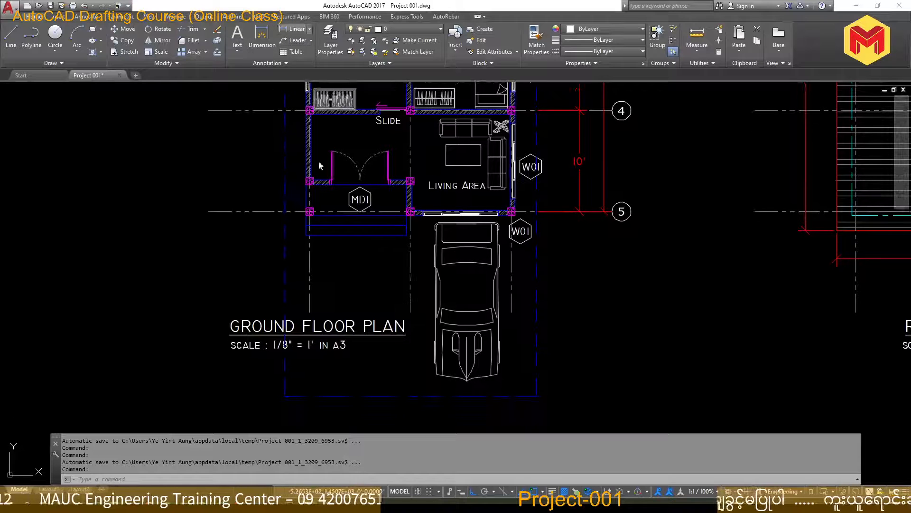
pyautogui.click(294, 29)
pyautogui.press('Return')
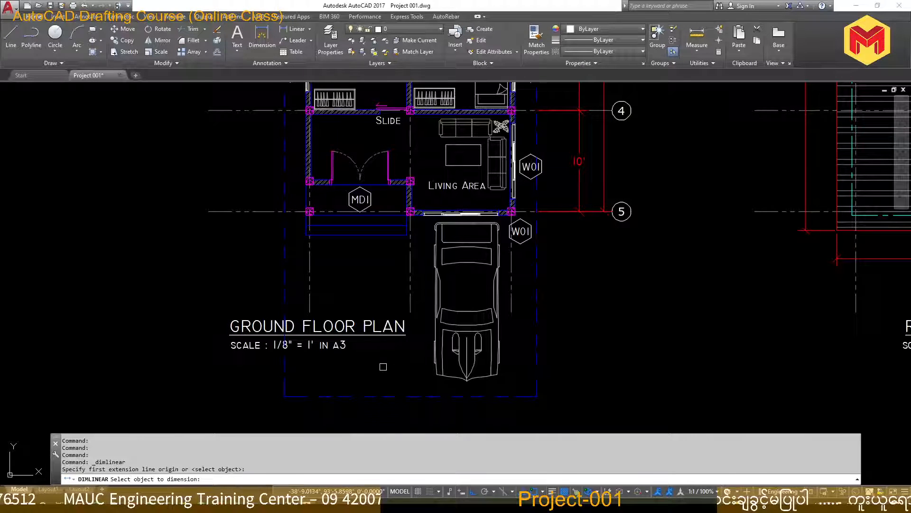
pyautogui.click(387, 399)
pyautogui.moveTo(391, 397); pyautogui.dragTo(407, 323, button='middle')
pyautogui.click(412, 352)
pyautogui.scroll(8, 431, 364)
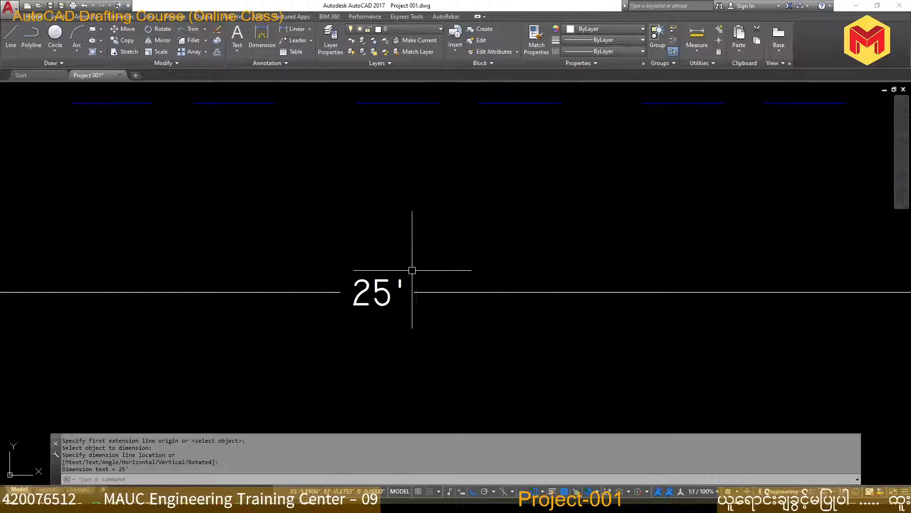
pyautogui.scroll(-7, 410, 273)
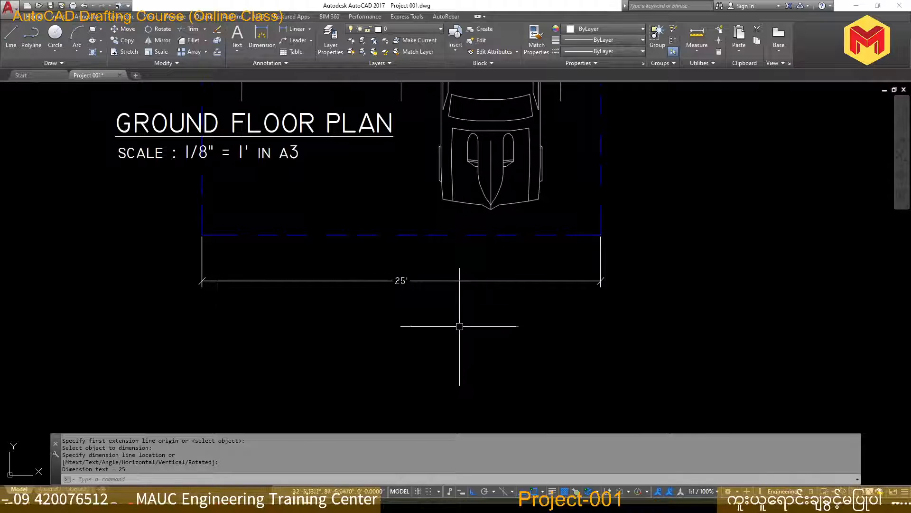
# Switch to the fencing PDF, mark a freehand line across the post tops in the front view, and erase it
pyautogui.hotkey('alt', 'Tab')
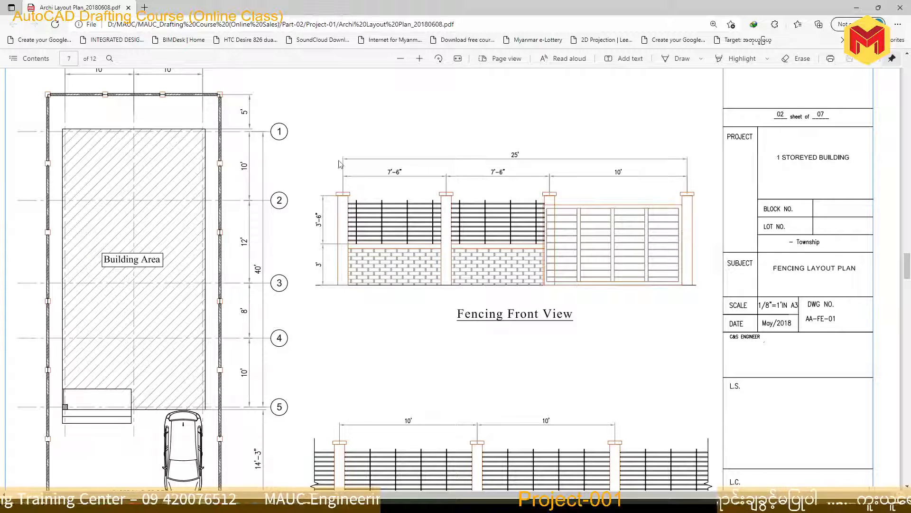
pyautogui.click(679, 58)
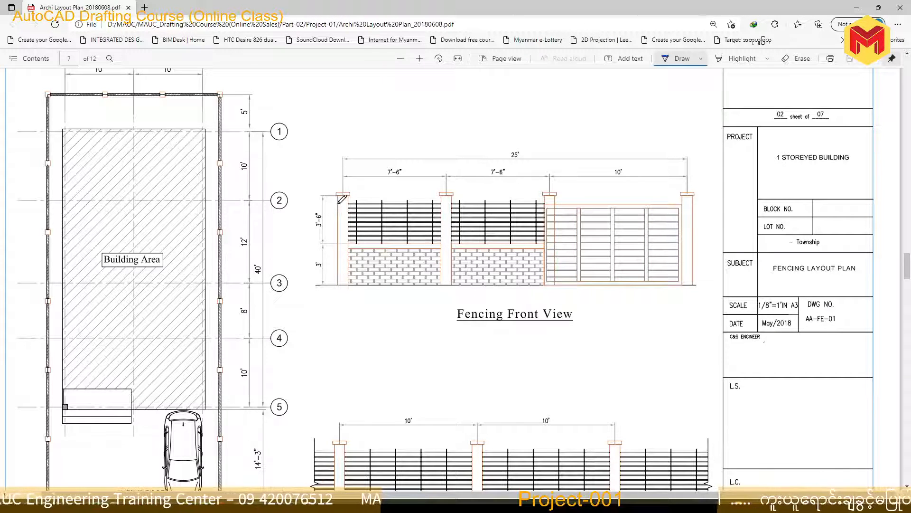
pyautogui.moveTo(336, 193); pyautogui.dragTo(697, 192)
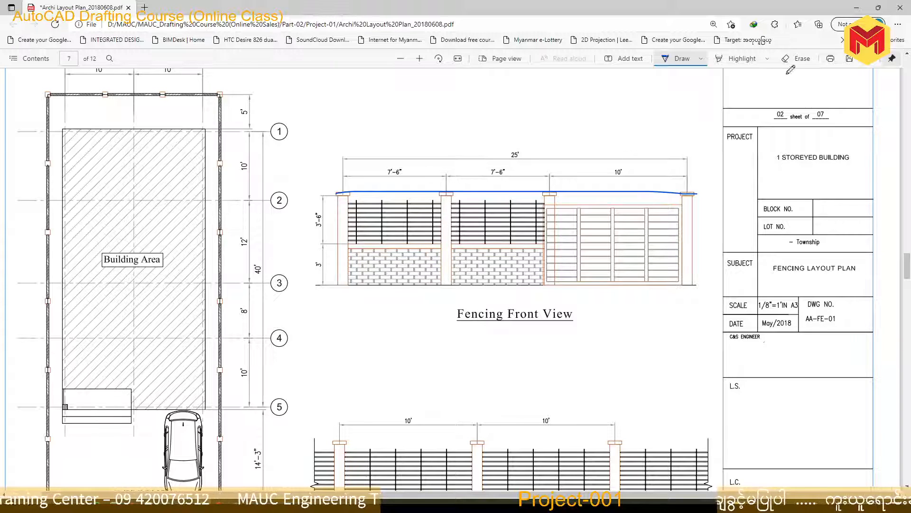
pyautogui.click(798, 59)
pyautogui.click(636, 194)
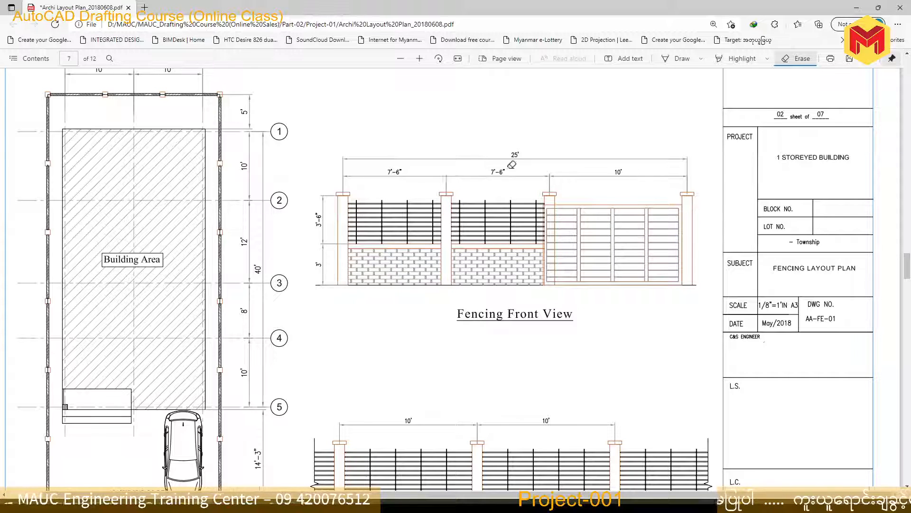
pyautogui.scroll(-3, 471, 206)
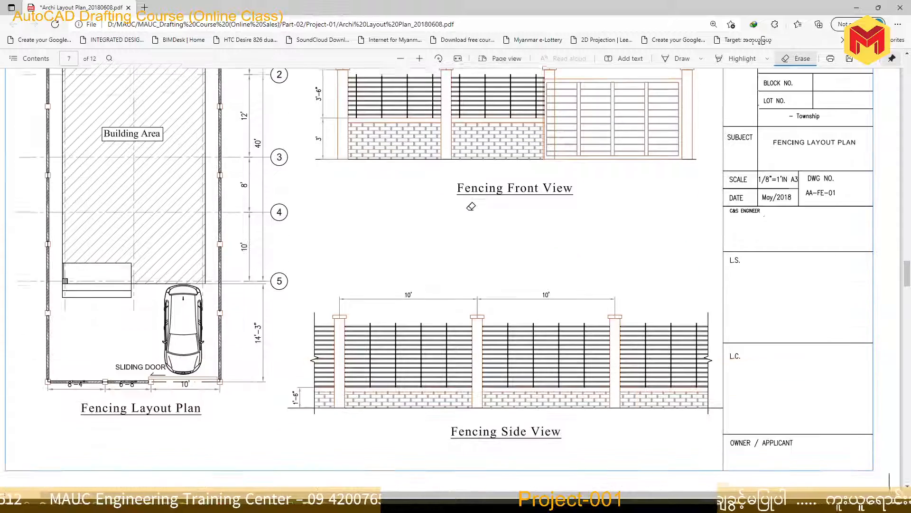
pyautogui.scroll(2, 470, 206)
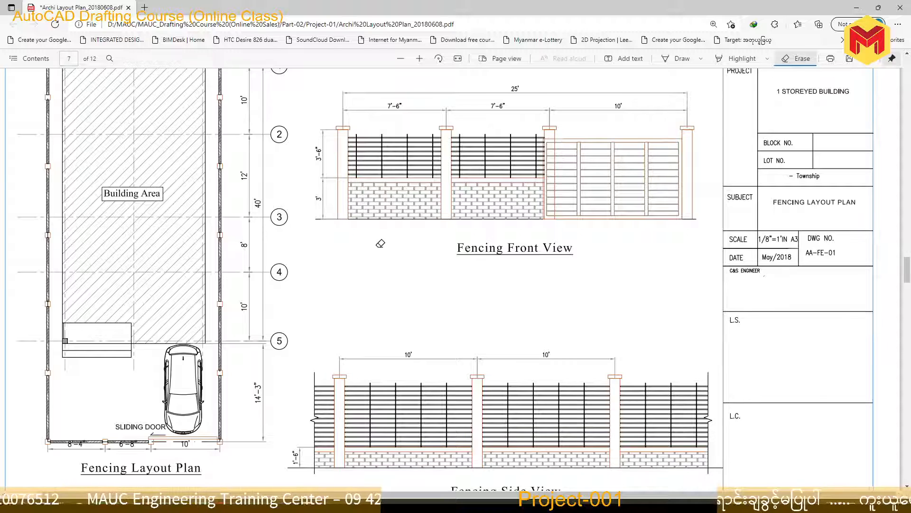
# Switch back to AutoCAD and create a new layer named A-Fence
pyautogui.hotkey('alt', 'Tab')
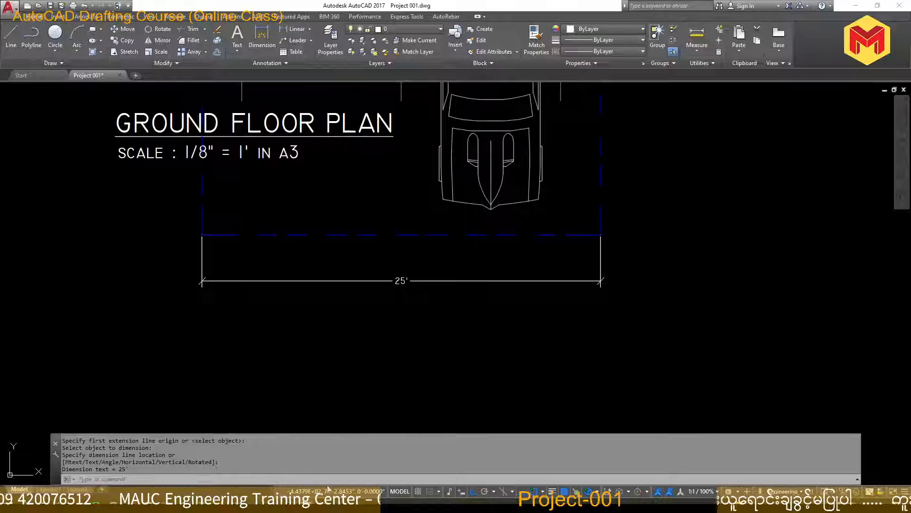
pyautogui.scroll(-5, 377, 342)
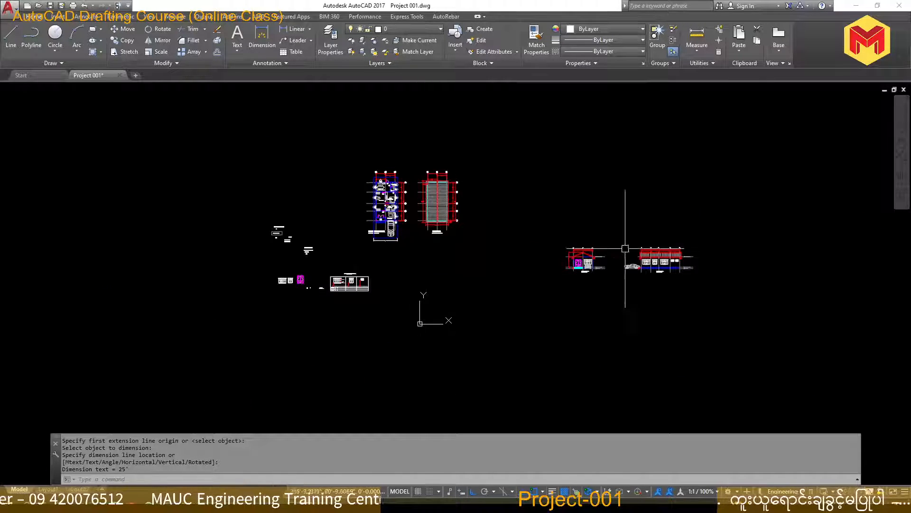
pyautogui.scroll(6, 627, 240)
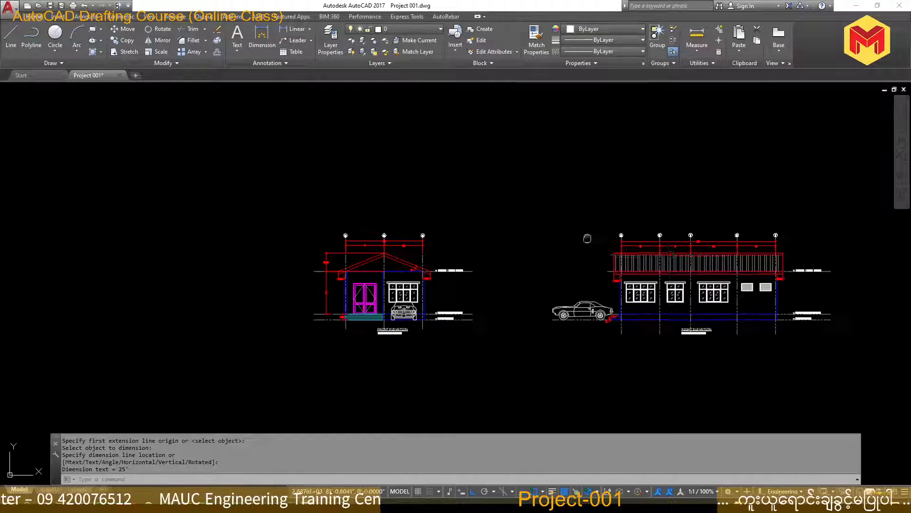
pyautogui.click(329, 41)
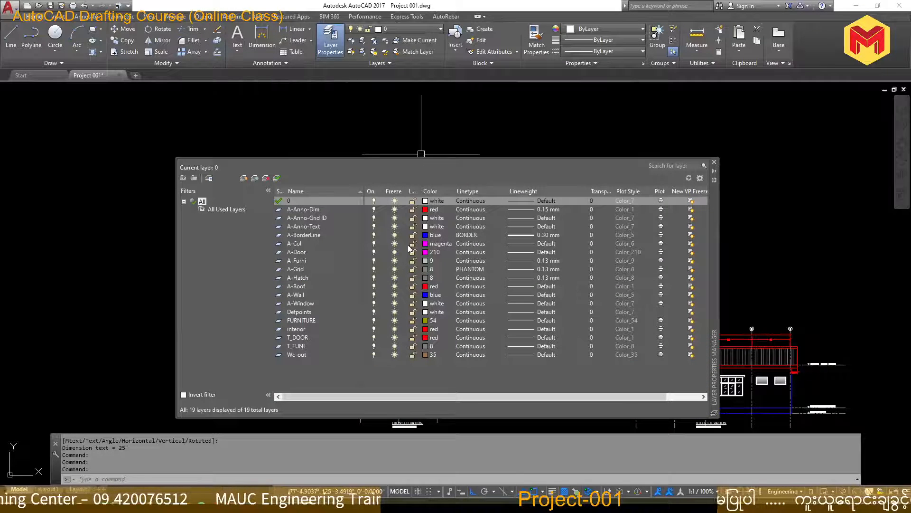
pyautogui.click(245, 180)
pyautogui.write('A')
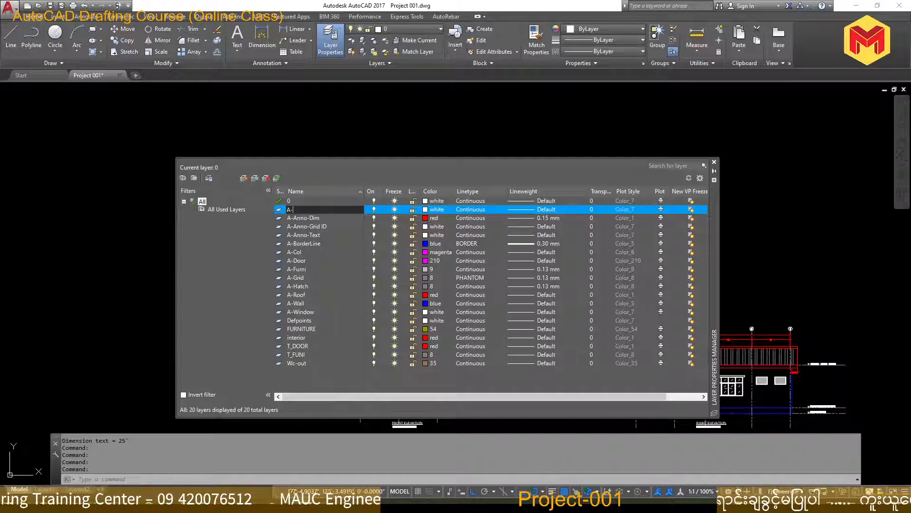
pyautogui.write('-Fen')
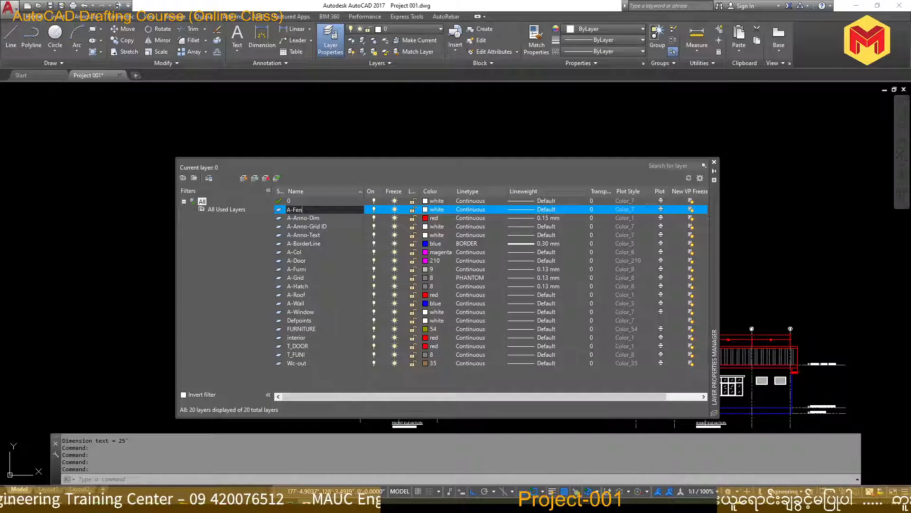
pyautogui.write('ce')
pyautogui.press('Return')
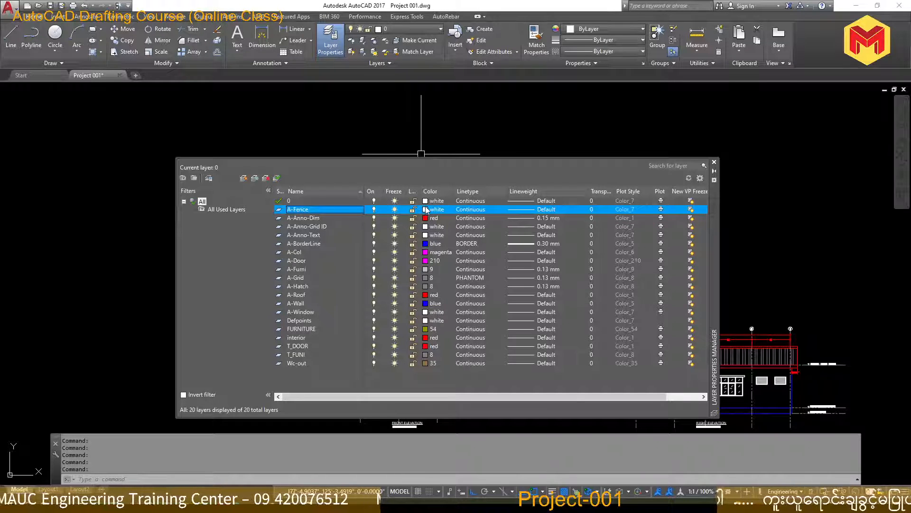
# Set the A-Fence layer's colour to magenta and make it the current layer
pyautogui.click(426, 209)
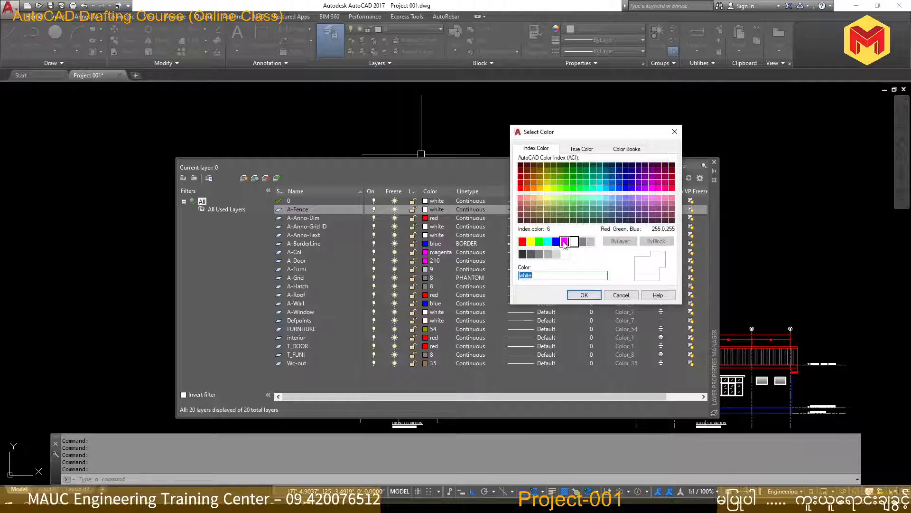
pyautogui.click(565, 242)
pyautogui.click(584, 294)
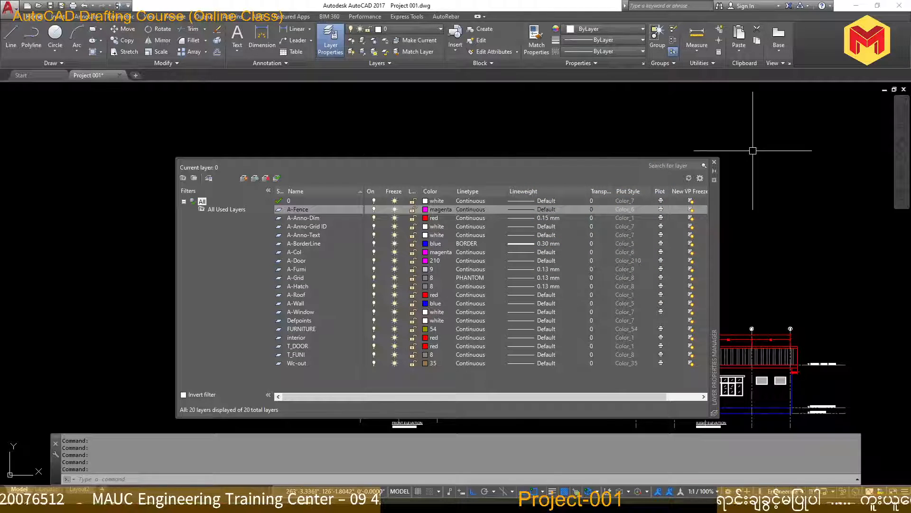
pyautogui.click(714, 162)
pyautogui.click(419, 32)
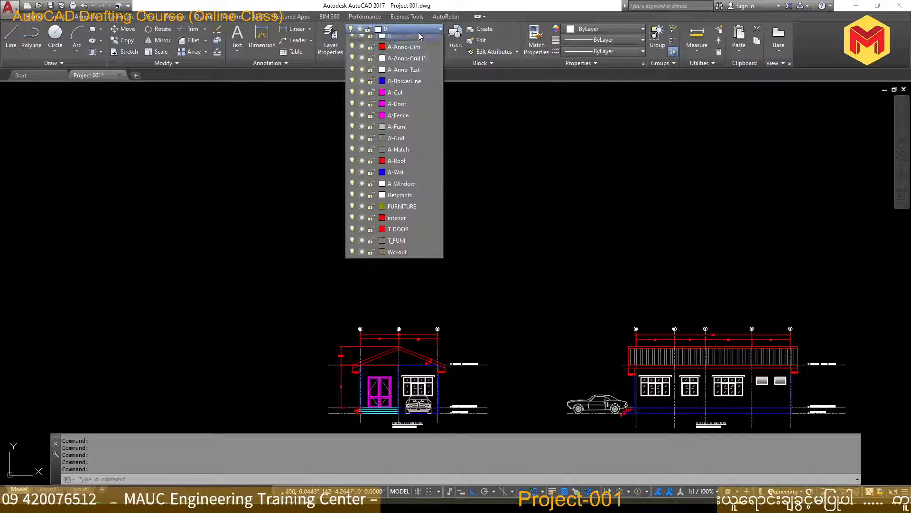
pyautogui.click(398, 120)
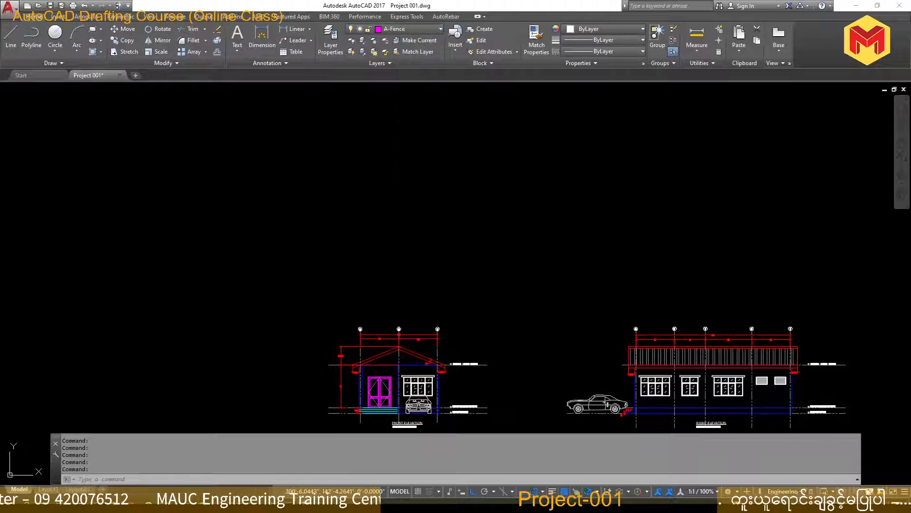
# Copy the front elevation's ground level line straight down into the empty area below the elevation
pyautogui.scroll(-5, 413, 271)
pyautogui.moveTo(655, 286); pyautogui.dragTo(563, 237, button='middle')
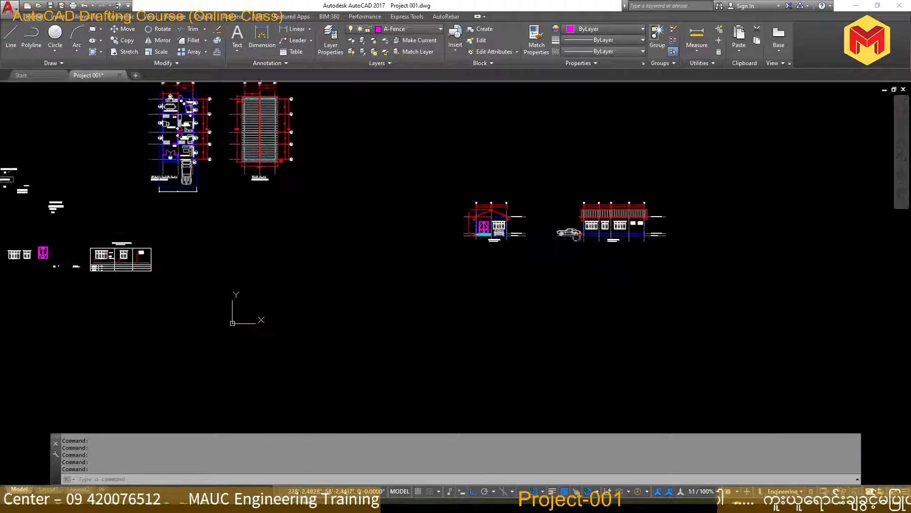
pyautogui.scroll(4, 501, 237)
pyautogui.click(621, 214)
pyautogui.scroll(-2, 471, 242)
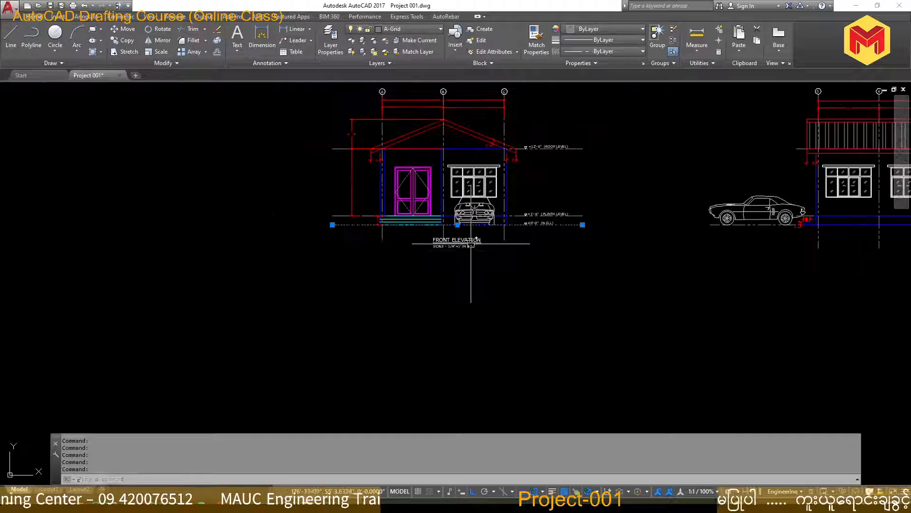
pyautogui.write('co')
pyautogui.press('space')
pyautogui.click(485, 255)
pyautogui.scroll(-2, 488, 265)
pyautogui.moveTo(489, 267); pyautogui.dragTo(510, 132, button='middle')
pyautogui.click(506, 301)
pyautogui.press('space')
pyautogui.scroll(4, 462, 281)
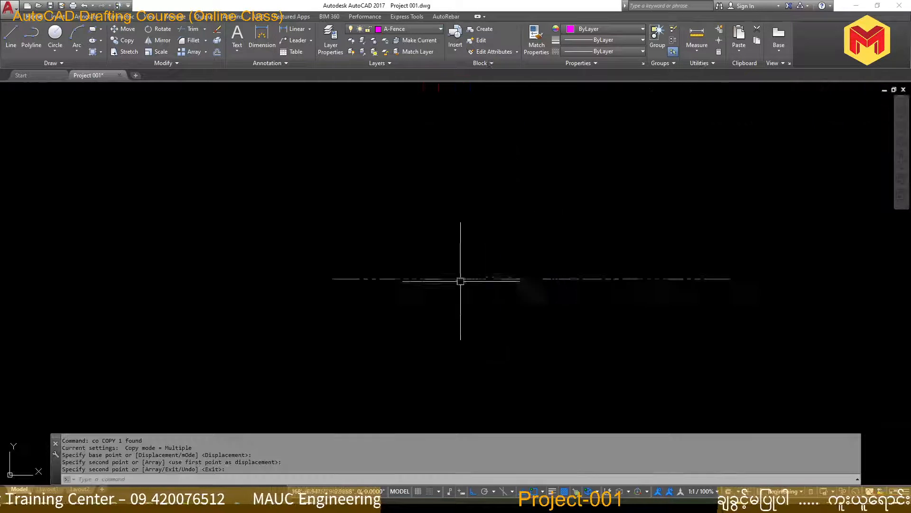
pyautogui.scroll(2, 496, 283)
pyautogui.moveTo(478, 256); pyautogui.dragTo(435, 322, button='middle')
pyautogui.scroll(-2, 430, 318)
# Draw a vertical line 6'6" tall upward from the copied ground line near its left end
pyautogui.write('1')
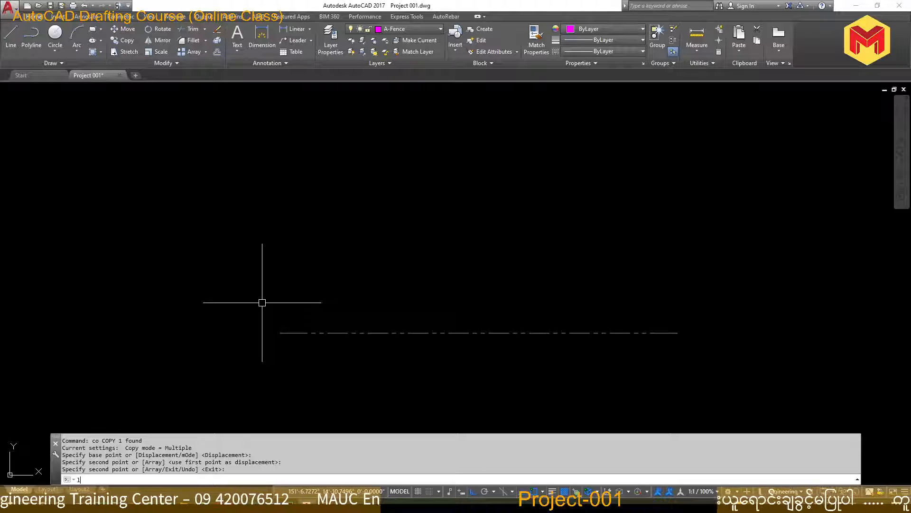
pyautogui.press('space')
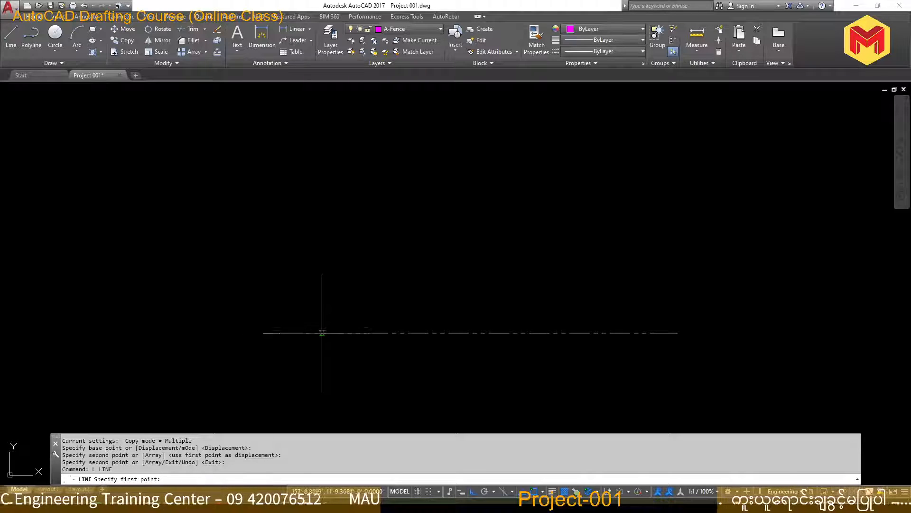
pyautogui.click(322, 332)
pyautogui.write('6')
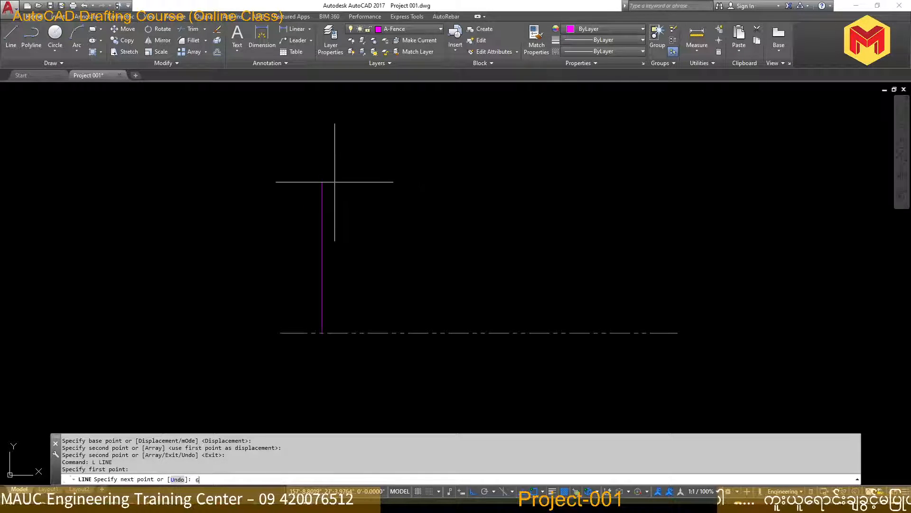
pyautogui.write("'6")
pyautogui.press('Return')
# Offset the vertical post line 12" to the right
pyautogui.press('Return')
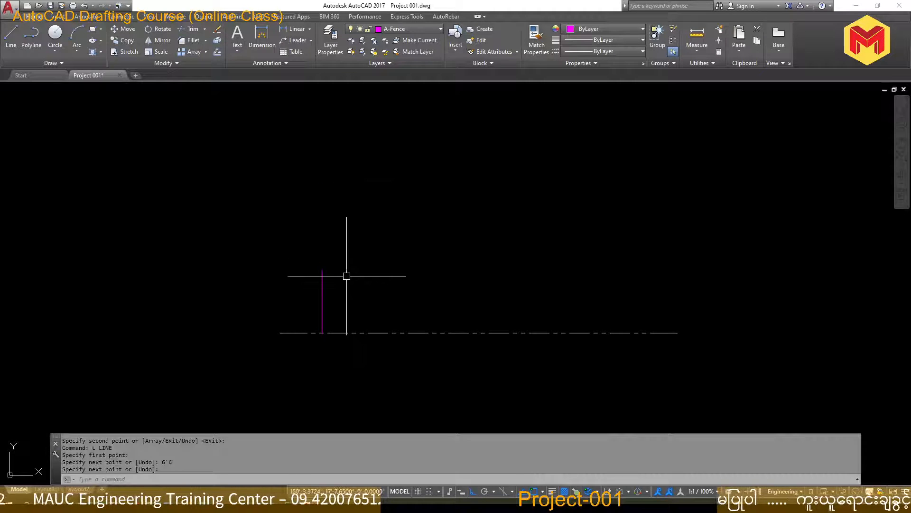
pyautogui.write('o')
pyautogui.press('space')
pyautogui.write('12')
pyautogui.press('Return')
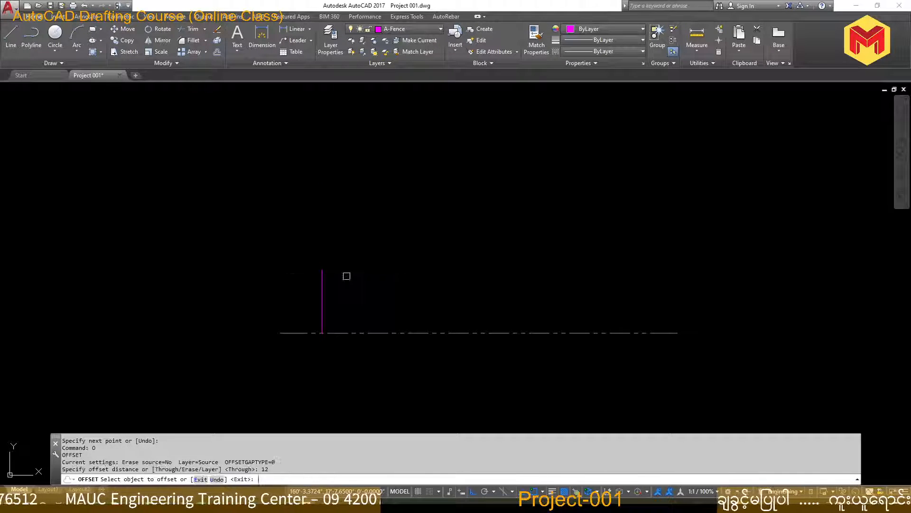
pyautogui.click(322, 294)
pyautogui.click(343, 291)
pyautogui.scroll(4, 349, 287)
pyautogui.press('Escape')
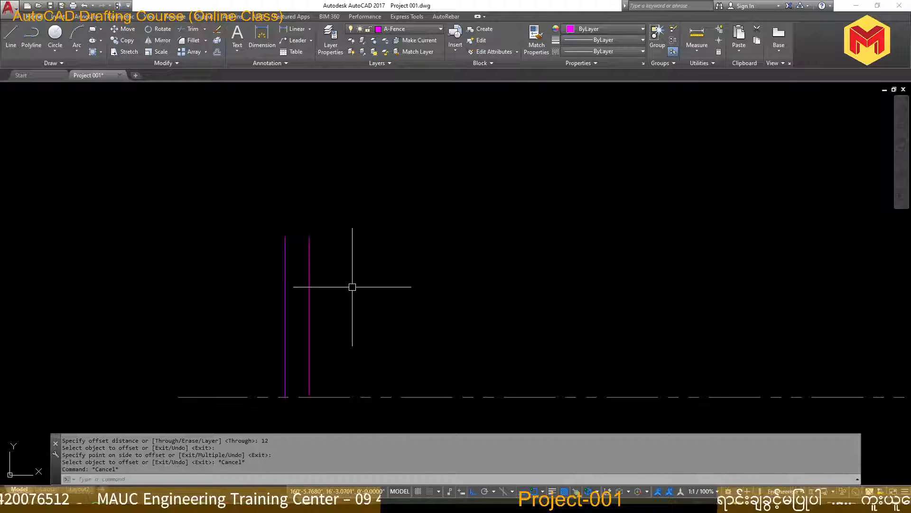
# Close the post outline with horizontal lines joining the two verticals at the top and at the base
pyautogui.write('l')
pyautogui.press('Return')
pyautogui.click(285, 236)
pyautogui.click(310, 236)
pyautogui.press('Return')
pyautogui.press('Return')
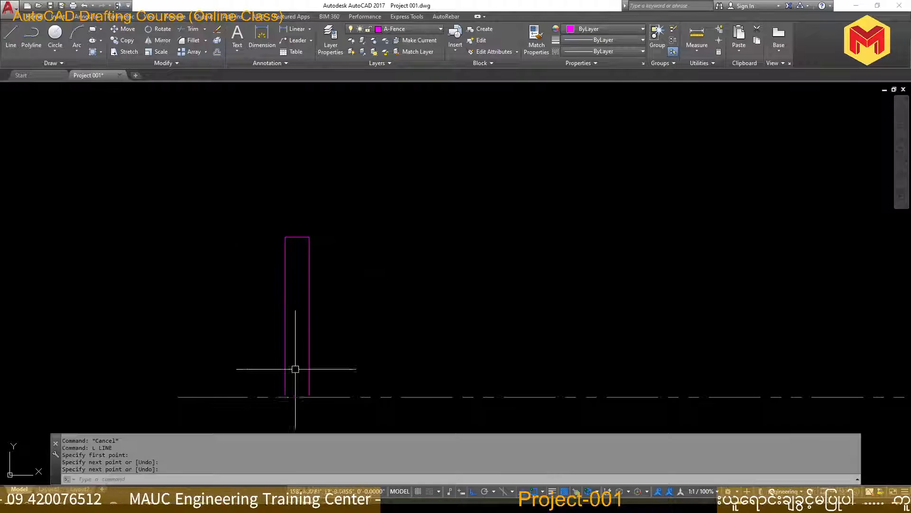
pyautogui.click(284, 397)
pyautogui.click(310, 397)
pyautogui.press('Return')
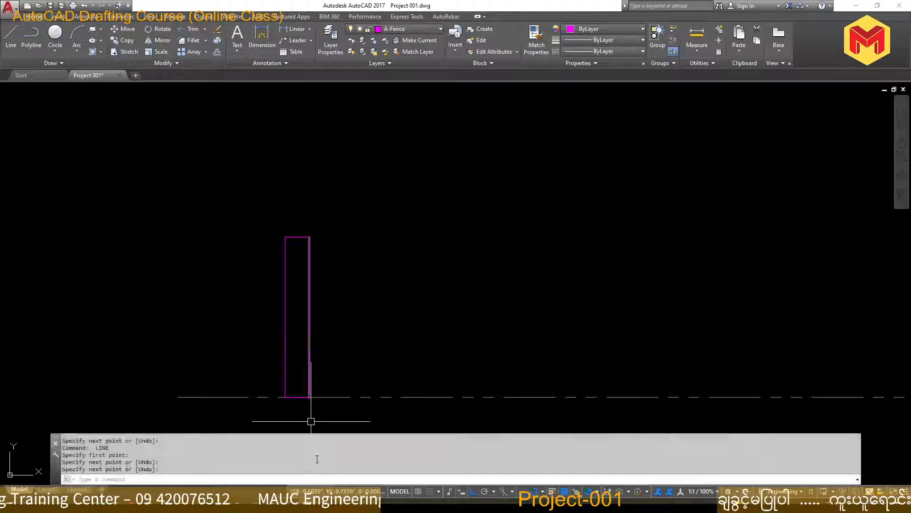
# Switch to the fencing PDF and circle the leftmost post cap in the front view with the pen
pyautogui.hotkey('alt', 'Tab')
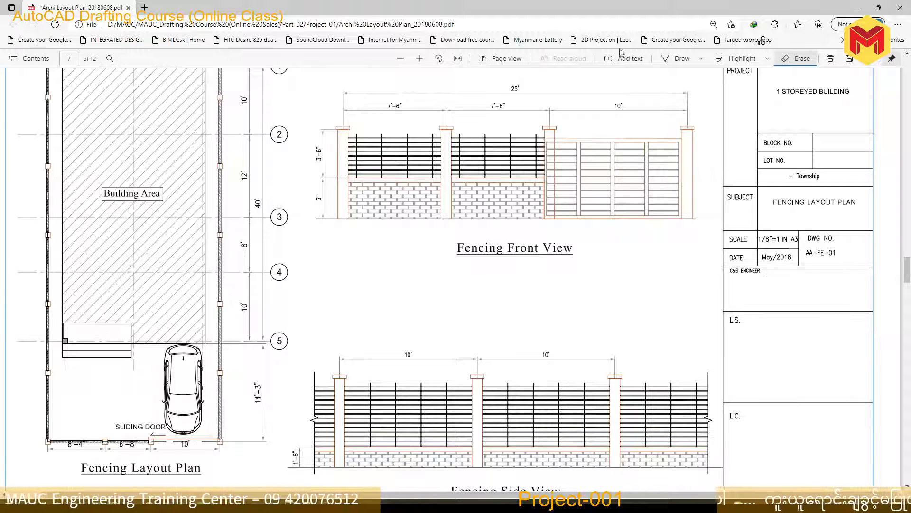
pyautogui.click(680, 58)
pyautogui.moveTo(369, 119); pyautogui.dragTo(378, 117)
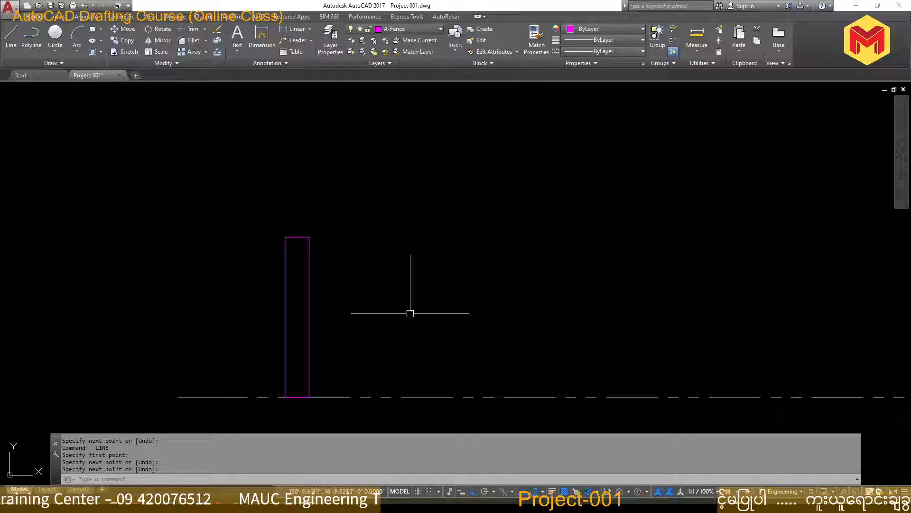
# Switch back to AutoCAD and draw the cap's right end from the post's top-right corner, 3" outward and 3" up
pyautogui.scroll(3, 326, 232)
pyautogui.press('Return')
pyautogui.write('l LINE')
pyautogui.press('Return')
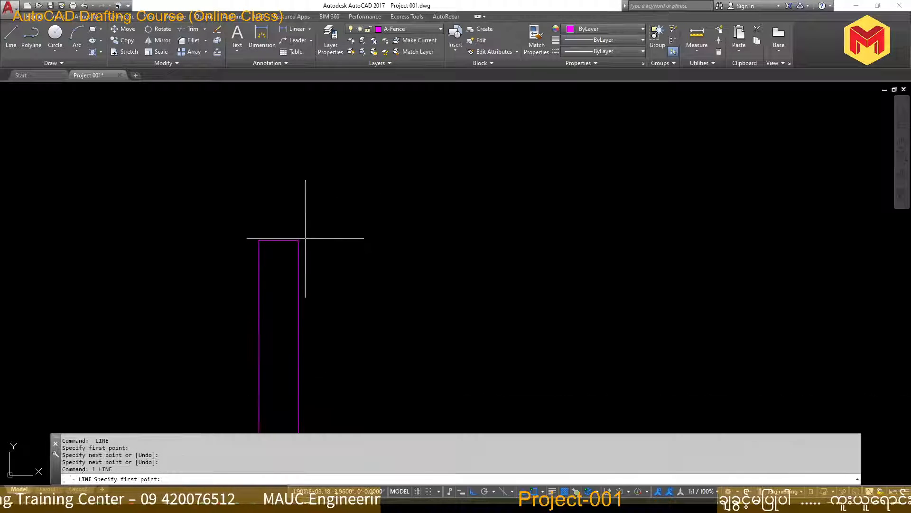
pyautogui.click(301, 239)
pyautogui.write('3')
pyautogui.press('Return')
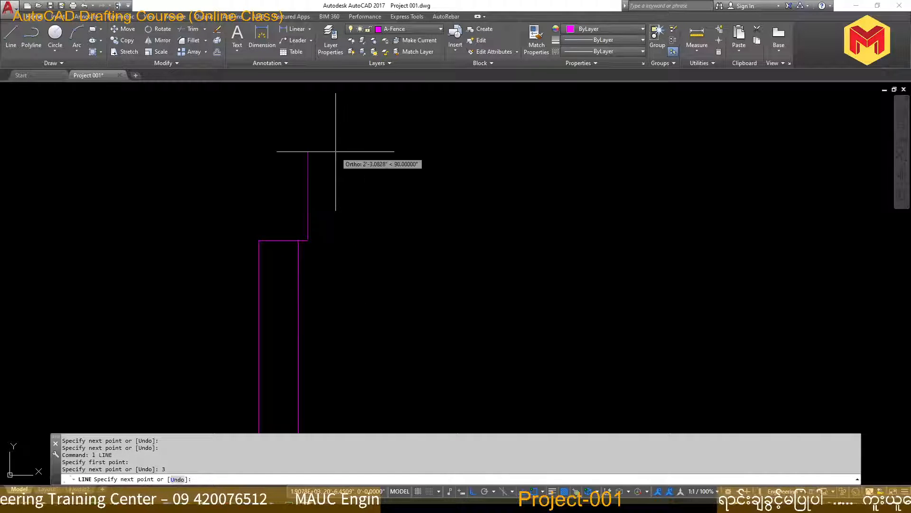
pyautogui.write('3')
# Draw the cap's left end 3" outward and 3" up from the post's top-left corner, and close the cap's top edge
pyautogui.press('Return')
pyautogui.press('Return')
pyautogui.press('Return')
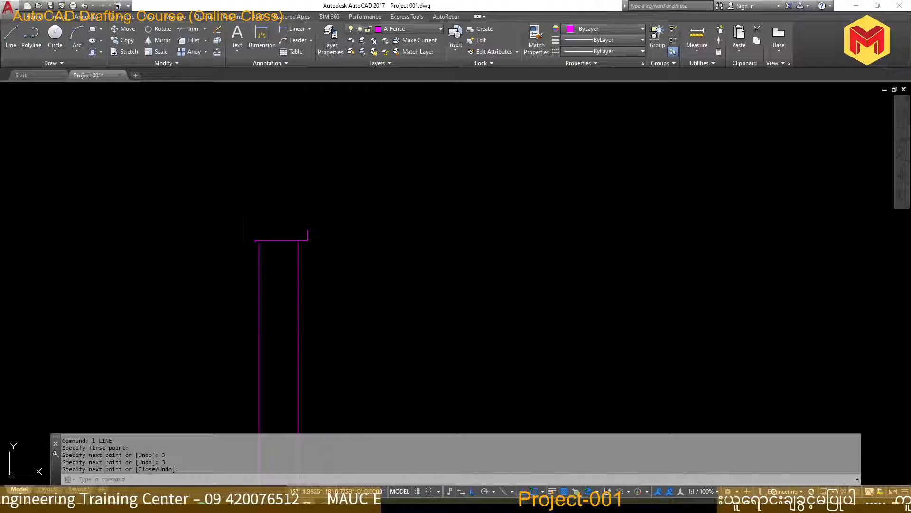
pyautogui.click(259, 240)
pyautogui.write('3')
pyautogui.press('Return')
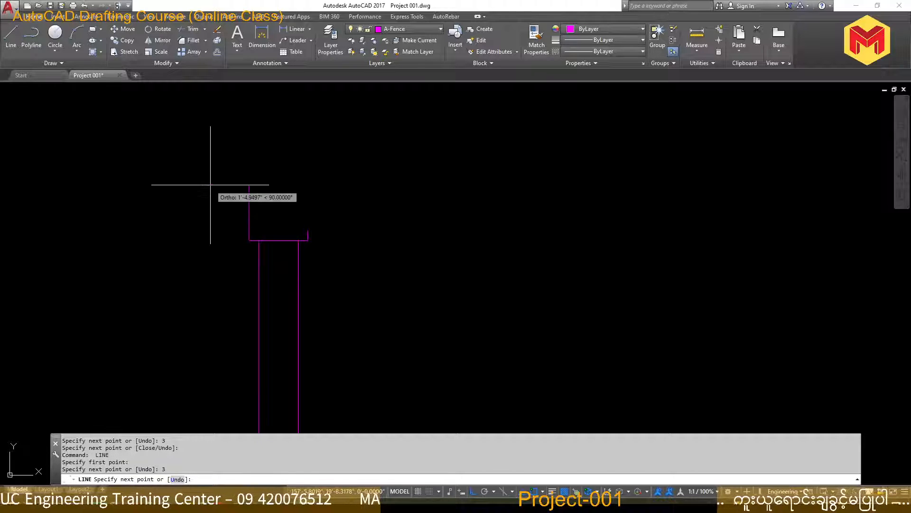
pyautogui.write('3')
pyautogui.press('Return')
pyautogui.press('Return')
pyautogui.scroll(-4, 370, 198)
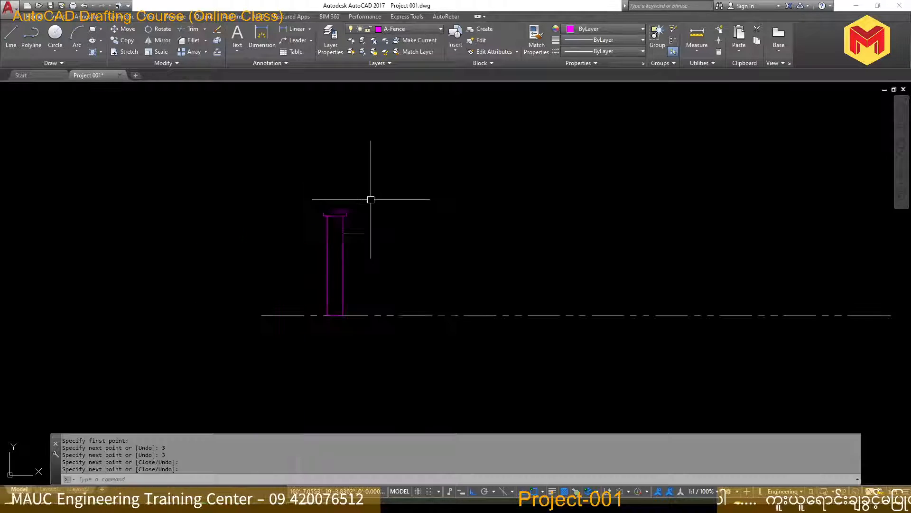
pyautogui.scroll(8, 452, 194)
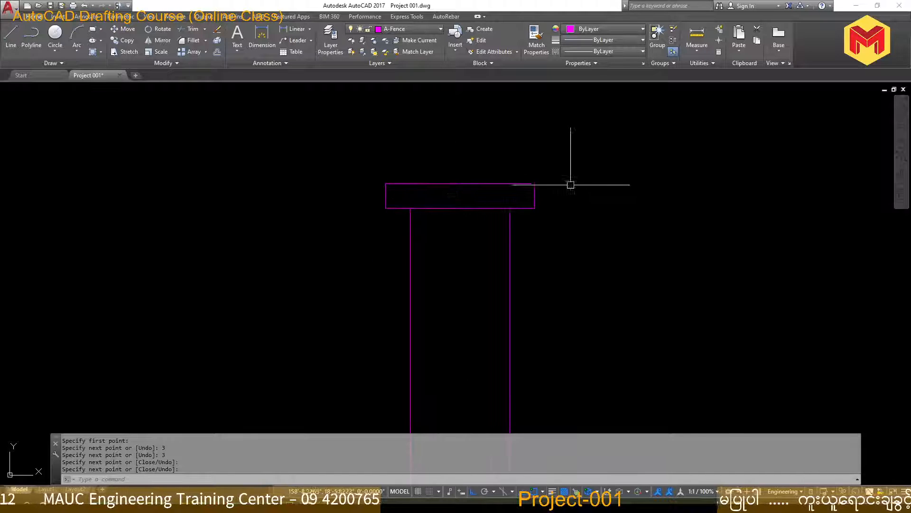
pyautogui.scroll(-8, 452, 220)
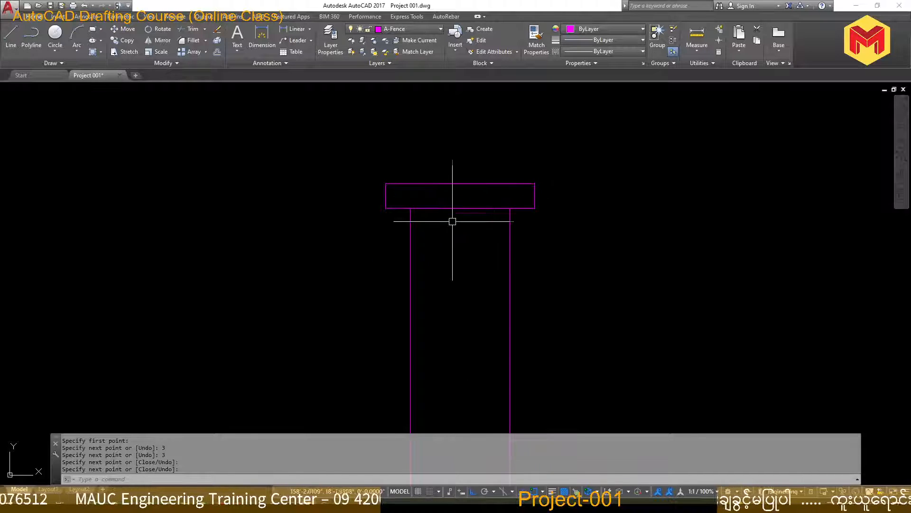
pyautogui.scroll(2, 499, 266)
pyautogui.click(362, 162)
pyautogui.click(497, 389)
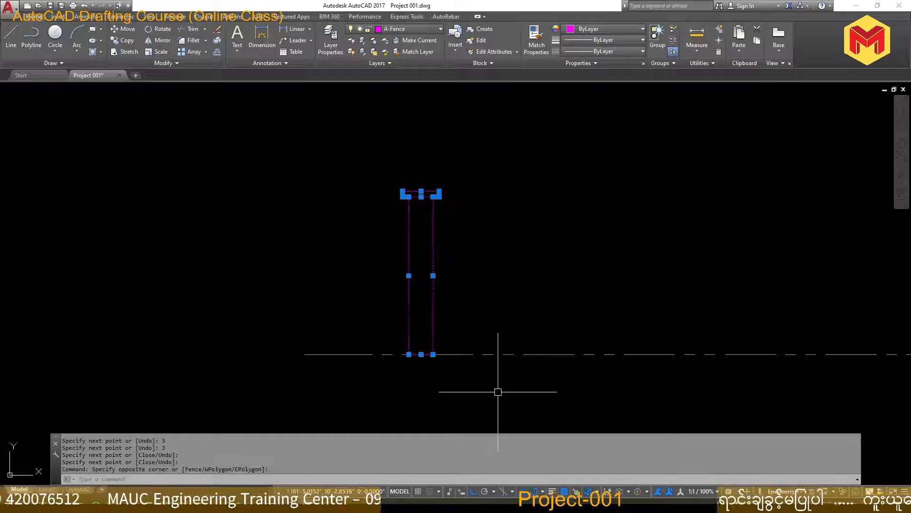
pyautogui.write('co')
pyautogui.press('Return')
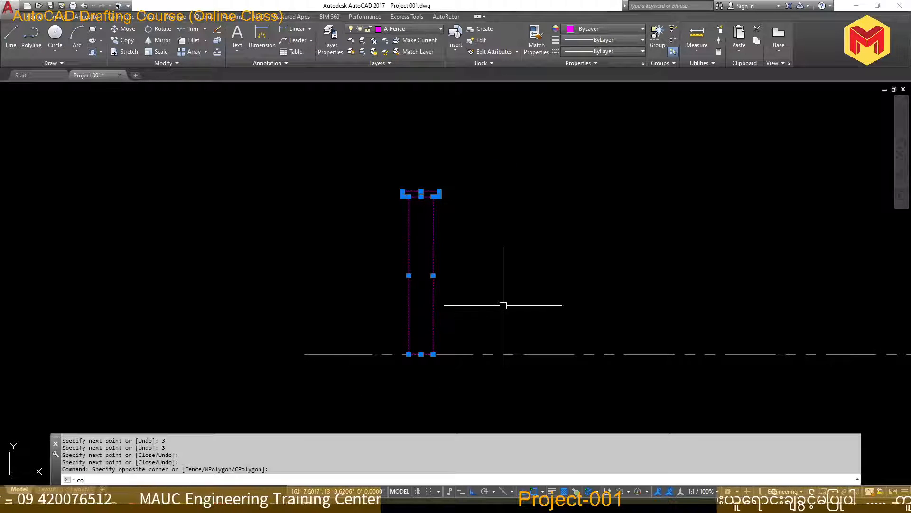
pyautogui.click(501, 277)
pyautogui.scroll(-3, 684, 270)
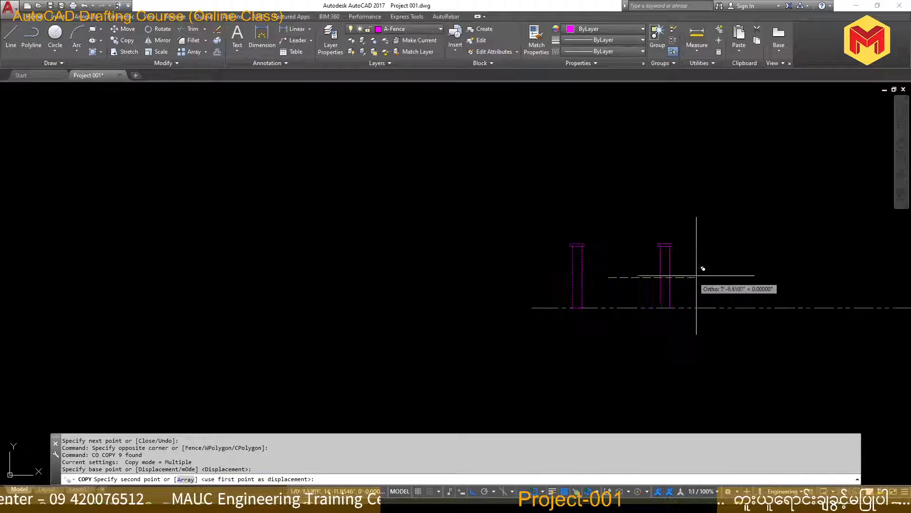
pyautogui.press('Escape')
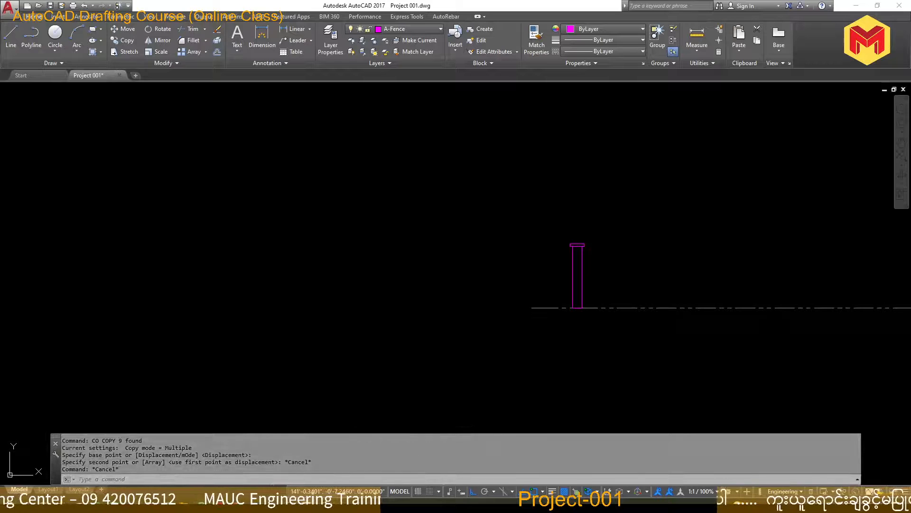
# Switch to the fencing PDF and circle the 7'-6", 7'-6" and 10' post spacings in the front view
pyautogui.hotkey('alt', 'Tab')
pyautogui.moveTo(416, 113)
pyautogui.mouseDown()
pyautogui.moveTo(366, 114)
pyautogui.moveTo(420, 125)
pyautogui.mouseUp()
pyautogui.moveTo(503, 118)
pyautogui.mouseDown()
pyautogui.moveTo(524, 102)
pyautogui.moveTo(512, 135)
pyautogui.mouseUp()
pyautogui.moveTo(633, 119); pyautogui.dragTo(631, 113)
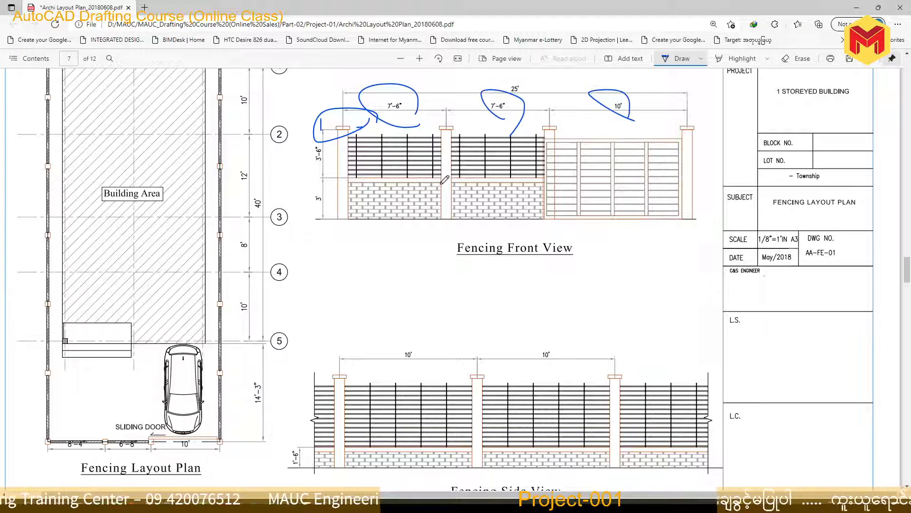
# Switch back to AutoCAD and copy the complete capped post 7'6" to the right along the ground line
pyautogui.hotkey('alt', 'Tab')
pyautogui.click(509, 200)
pyautogui.click(664, 322)
pyautogui.moveTo(650, 327); pyautogui.dragTo(397, 357, button='middle')
pyautogui.write('co')
pyautogui.press('space')
pyautogui.click(421, 239)
pyautogui.write('4')
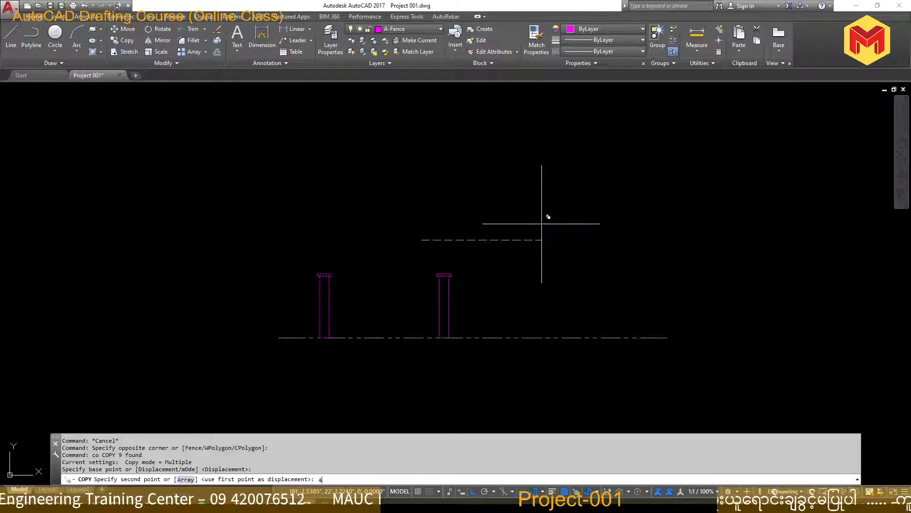
pyautogui.write('6')
pyautogui.press('Return')
pyautogui.press('Return')
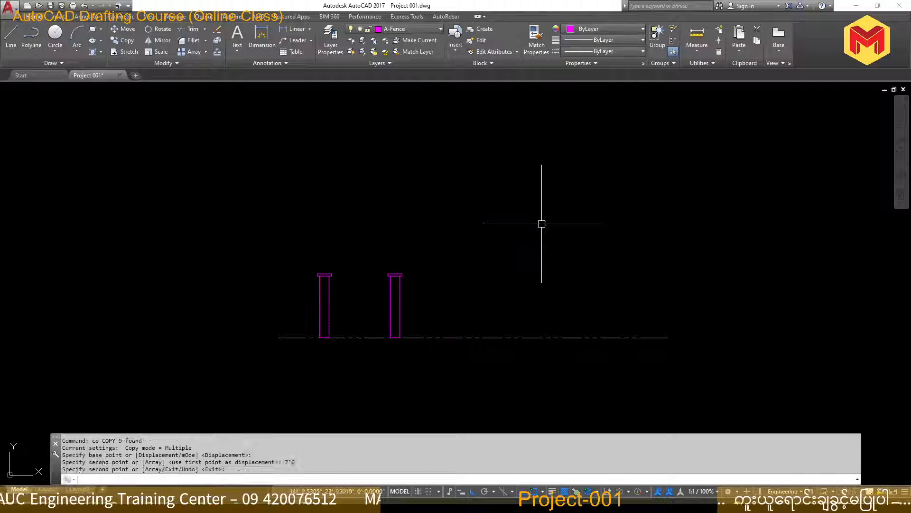
# Copy the second post 7'6" to the right to place the third post
pyautogui.click(362, 251)
pyautogui.click(459, 350)
pyautogui.write('co')
pyautogui.press('space')
pyautogui.click(482, 239)
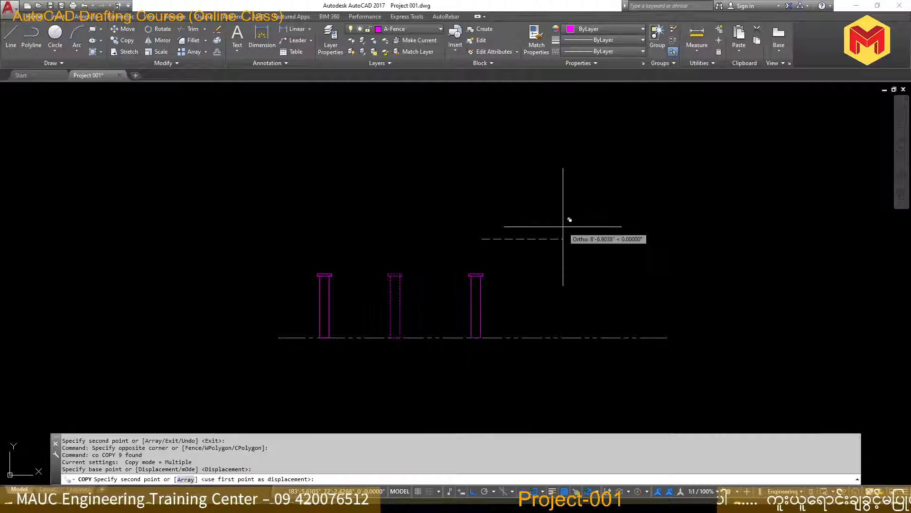
pyautogui.write("7'6")
pyautogui.press('Return')
pyautogui.press('Return')
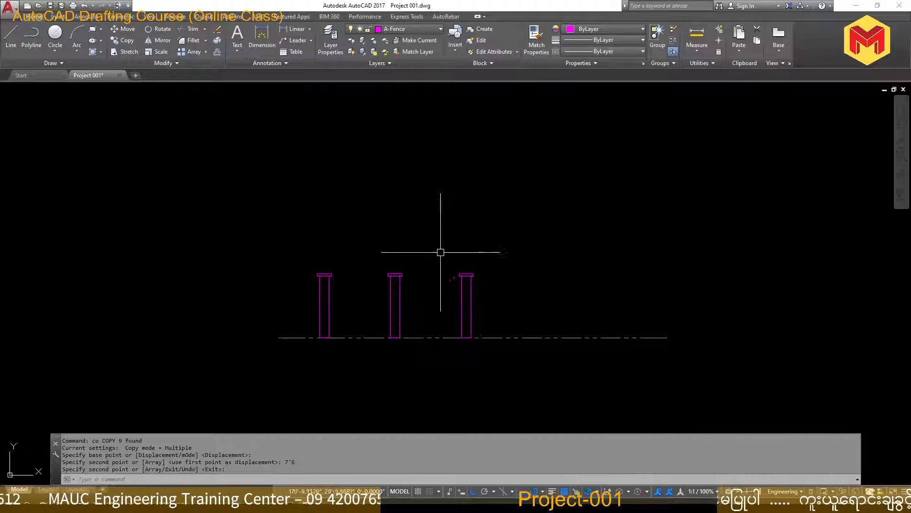
# Copy the third post 10' to the right to place the fourth post
pyautogui.click(439, 252)
pyautogui.click(545, 372)
pyautogui.write('co')
pyautogui.press('space')
pyautogui.click(546, 217)
pyautogui.write('10')
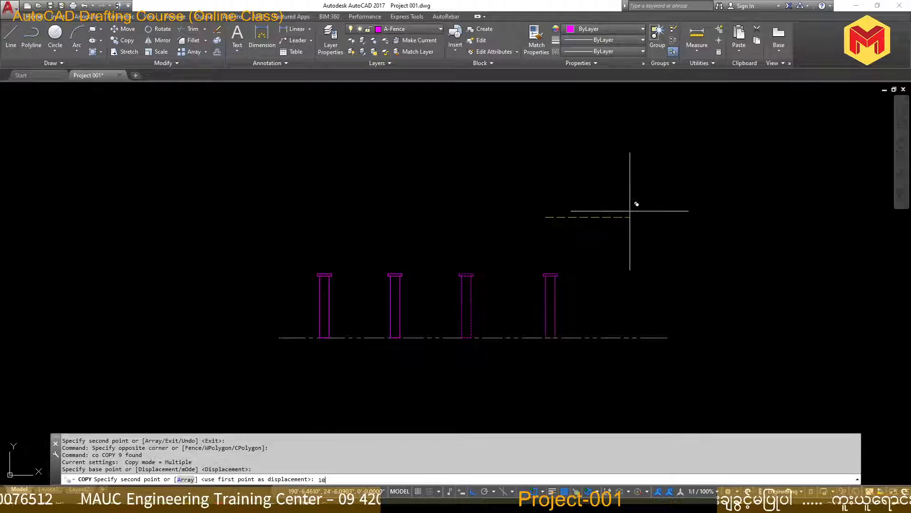
pyautogui.write("'")
pyautogui.press('Return')
pyautogui.press('Return')
pyautogui.scroll(2, 603, 295)
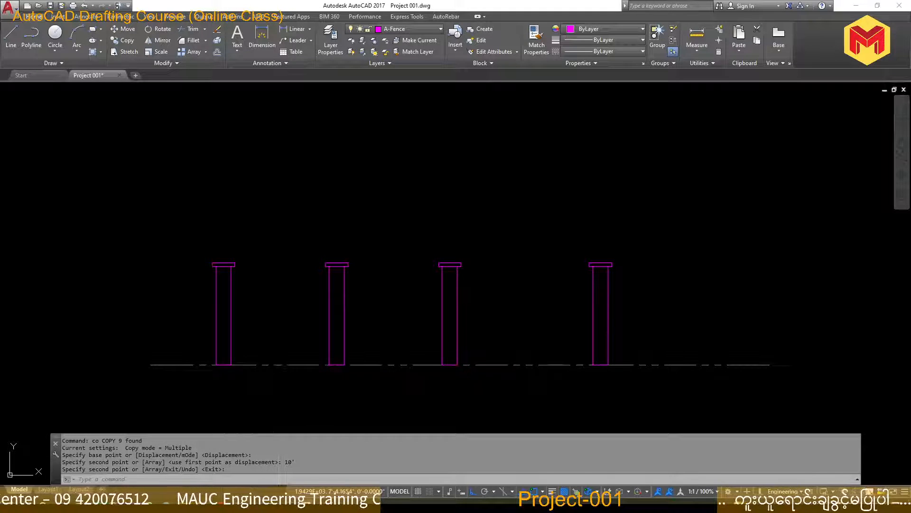
# Switch to the fencing PDF and erase the pen circles around the post spacings and the first post cap
pyautogui.hotkey('alt', 'Tab')
pyautogui.click(797, 58)
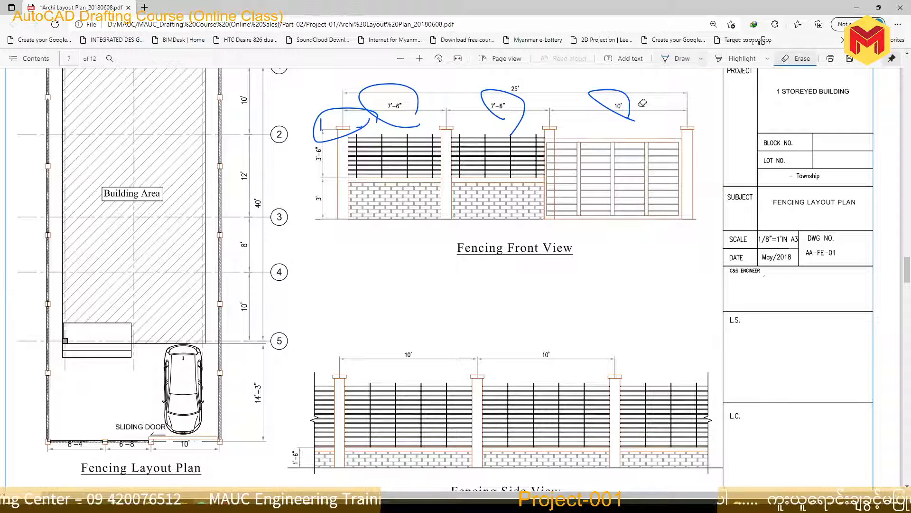
pyautogui.moveTo(632, 111); pyautogui.dragTo(474, 116)
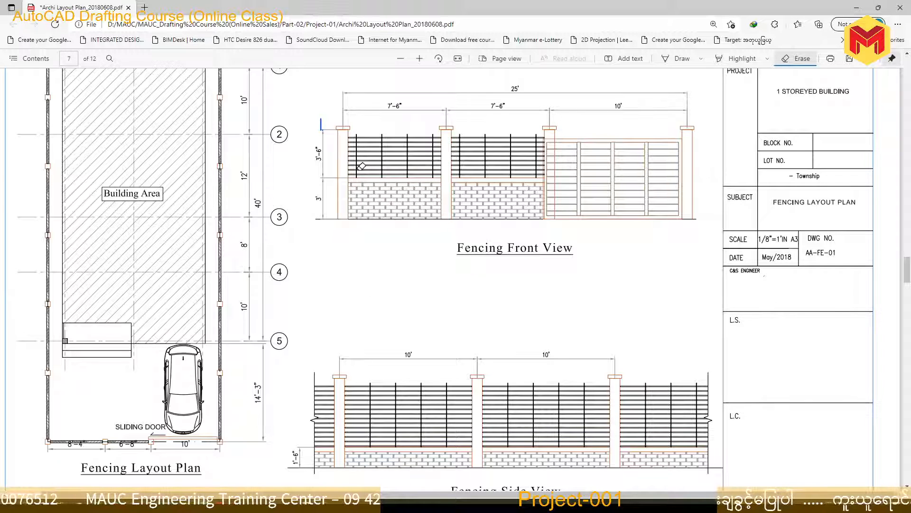
# Switch back to AutoCAD and draw a line along the ground between the first and second posts
pyautogui.hotkey('alt', 'Tab')
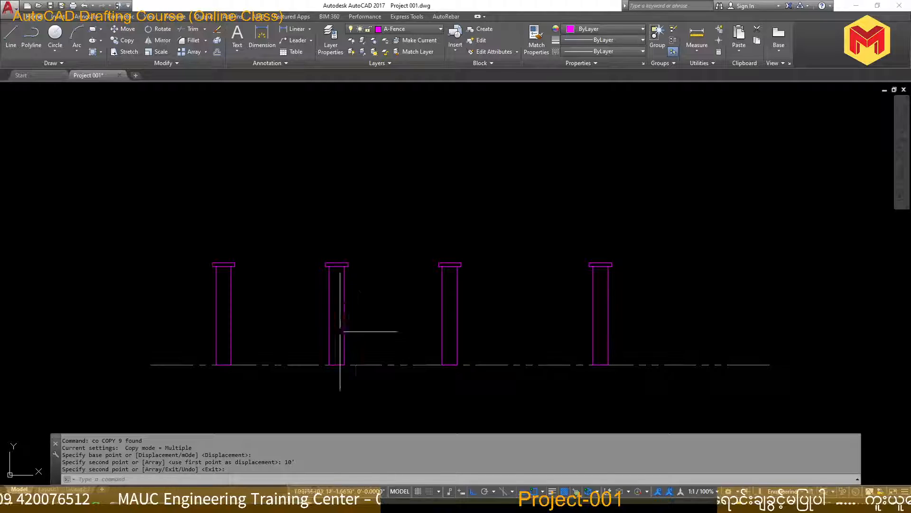
pyautogui.click(364, 362)
pyautogui.press('Escape')
pyautogui.write('l')
pyautogui.press('Return')
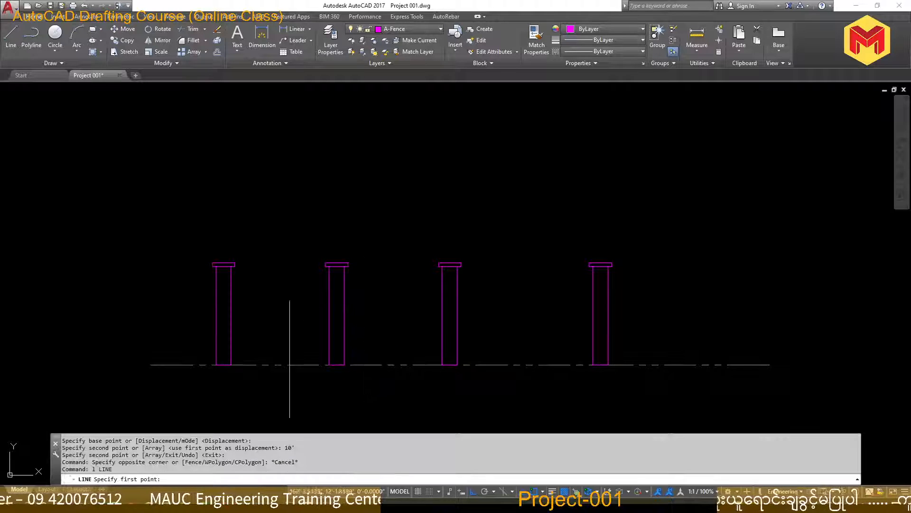
pyautogui.click(231, 364)
pyautogui.click(329, 364)
pyautogui.press('Return')
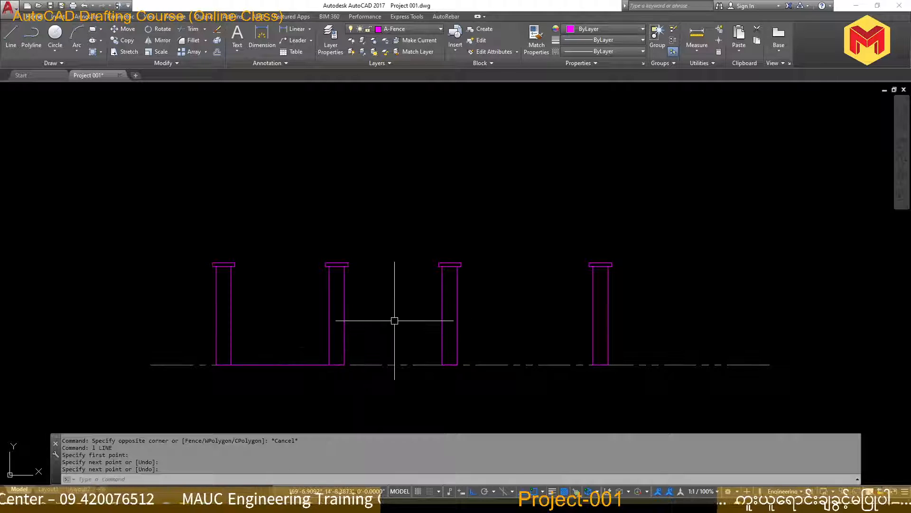
# Offset the base line between the first and second posts 3' upward for the wall top
pyautogui.write('o')
pyautogui.press('Return')
pyautogui.write('3')
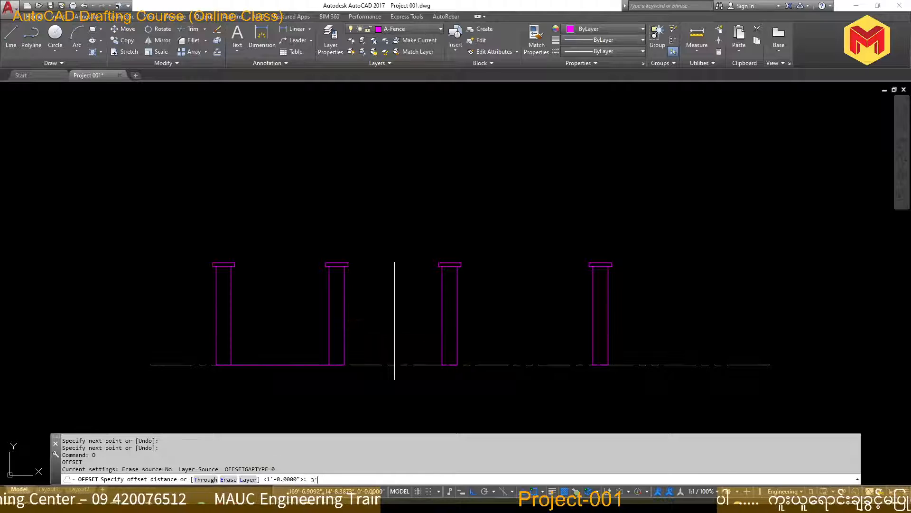
pyautogui.write("'")
pyautogui.press('Return')
pyautogui.click(278, 365)
pyautogui.click(286, 316)
pyautogui.press('Escape')
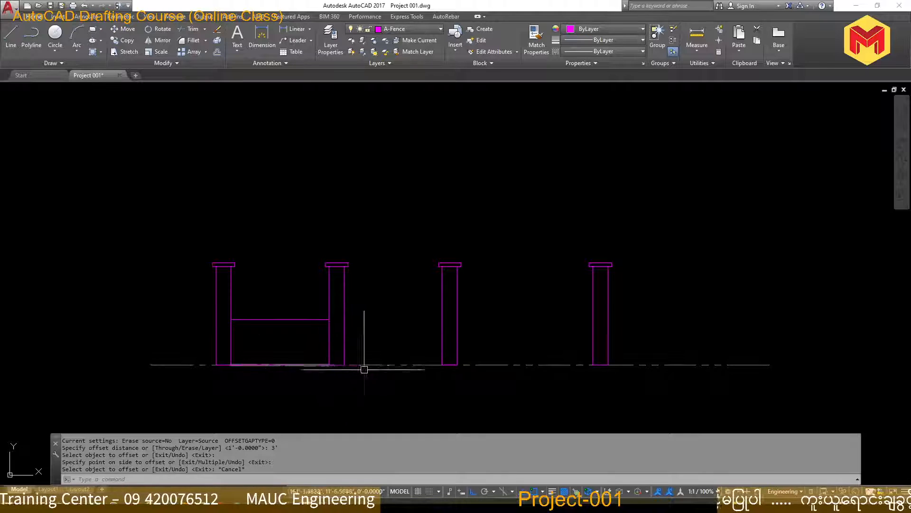
# Draw a line along the ground between the second and third posts
pyautogui.write('l')
pyautogui.press('Return')
pyautogui.click(345, 365)
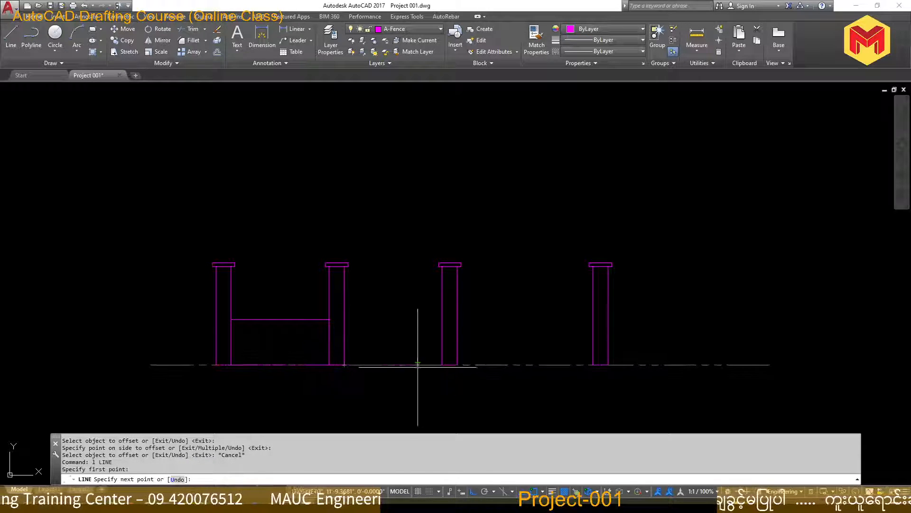
pyautogui.click(442, 365)
pyautogui.press('Return')
# Offset the base line between the second and third posts 3' upward
pyautogui.write('o')
pyautogui.press('Return')
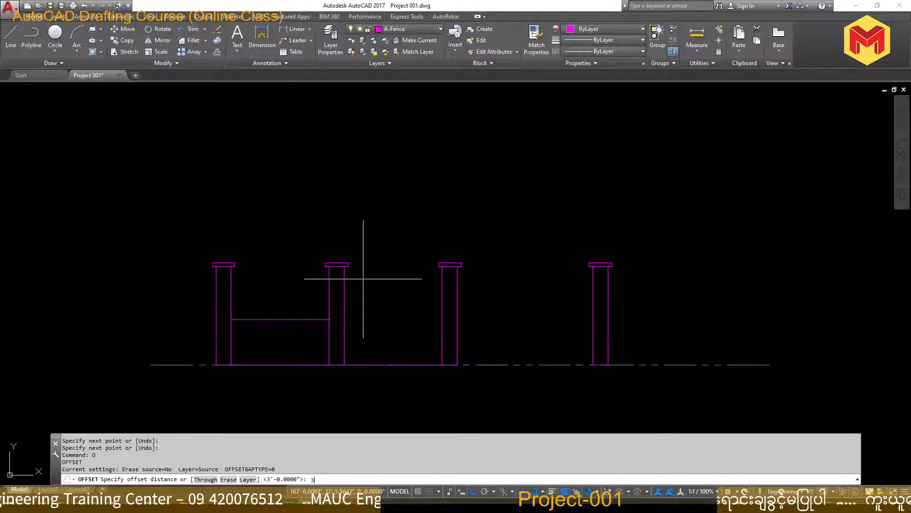
pyautogui.press('Return')
pyautogui.click(373, 365)
pyautogui.click(372, 299)
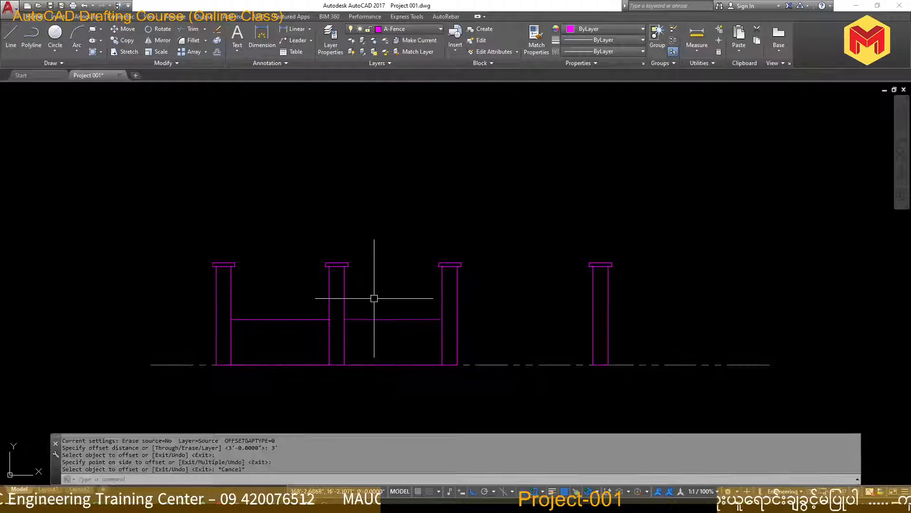
pyautogui.press('Escape')
pyautogui.press('Escape')
# Switch to the fencing PDF and circle the band on top of the first brick wall with the pen
pyautogui.hotkey('alt', 'Tab')
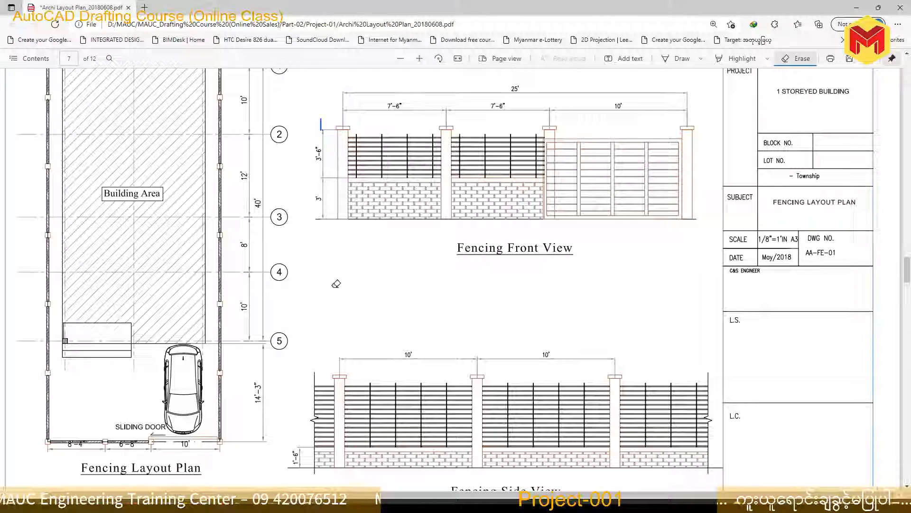
pyautogui.click(680, 58)
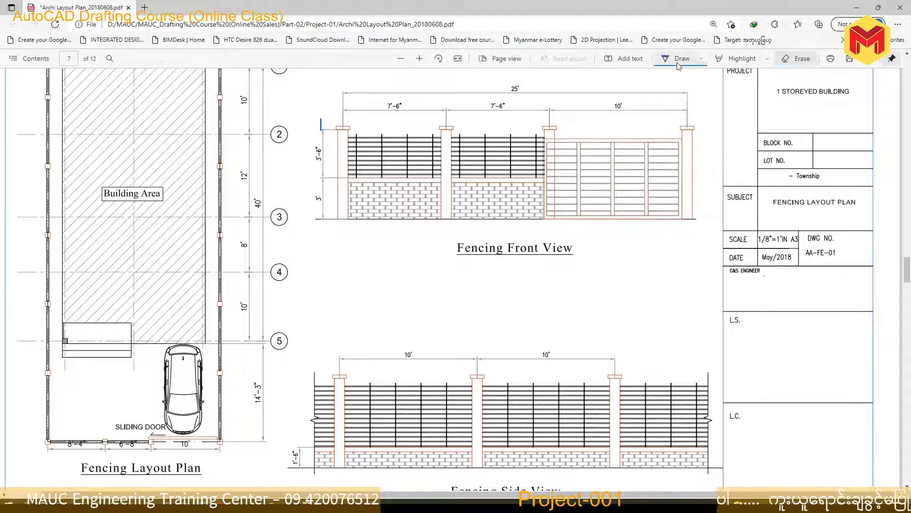
pyautogui.moveTo(362, 192)
pyautogui.mouseDown()
pyautogui.moveTo(382, 174)
pyautogui.moveTo(410, 195)
pyautogui.moveTo(357, 195)
pyautogui.mouseUp()
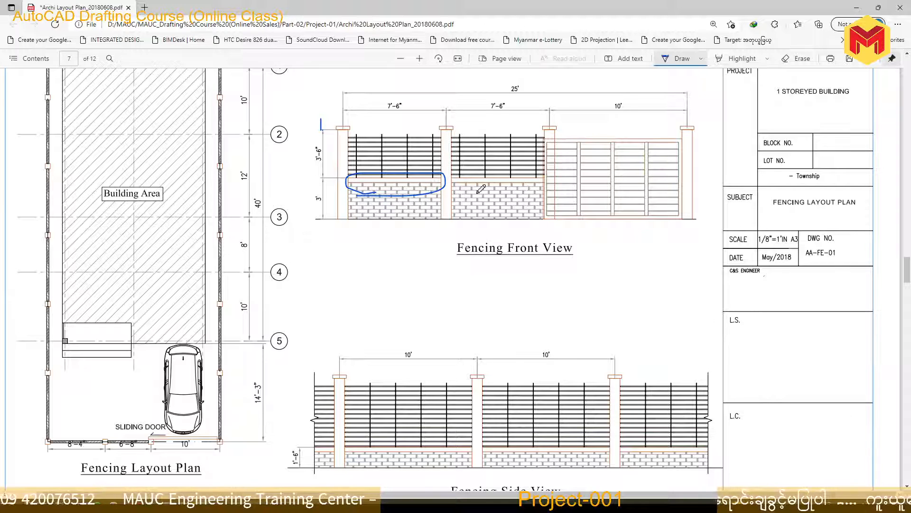
# Switch back to AutoCAD and offset the top lines of both wall panels 6" downward
pyautogui.hotkey('alt', 'Tab')
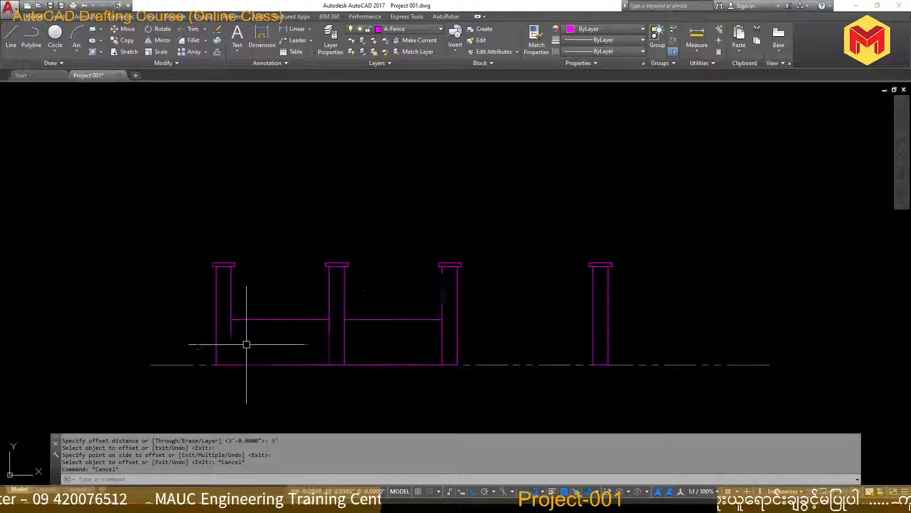
pyautogui.scroll(3, 247, 345)
pyautogui.write('o')
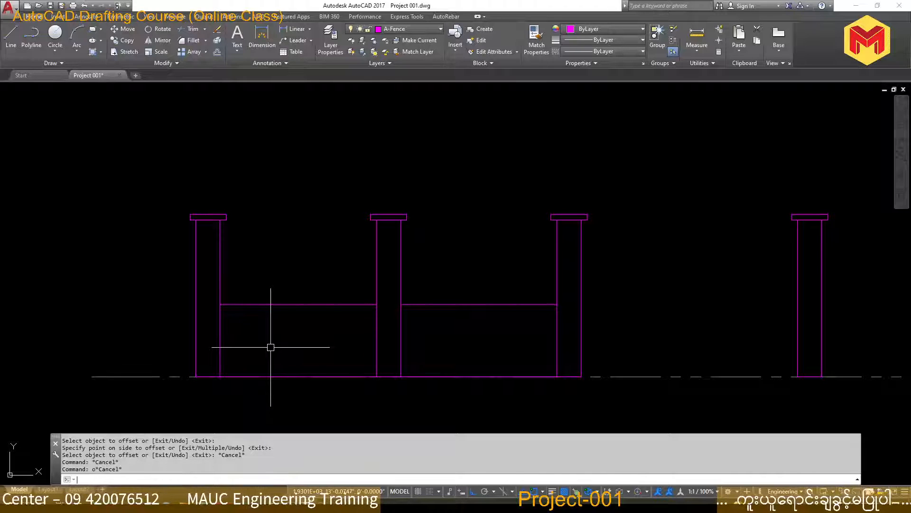
pyautogui.press('Return')
pyautogui.write('6')
pyautogui.press('Return')
pyautogui.click(292, 304)
pyautogui.click(293, 306)
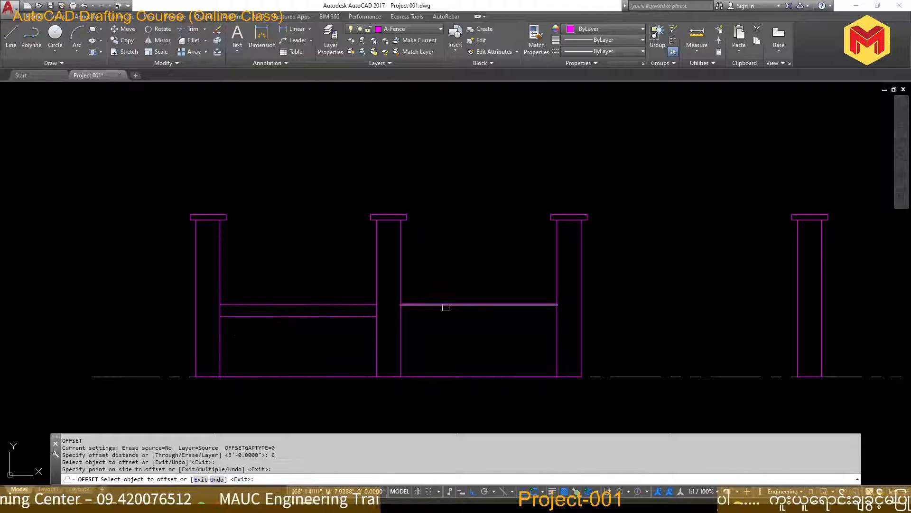
pyautogui.click(441, 305)
pyautogui.click(450, 324)
pyautogui.press('Escape')
pyautogui.scroll(2, 492, 333)
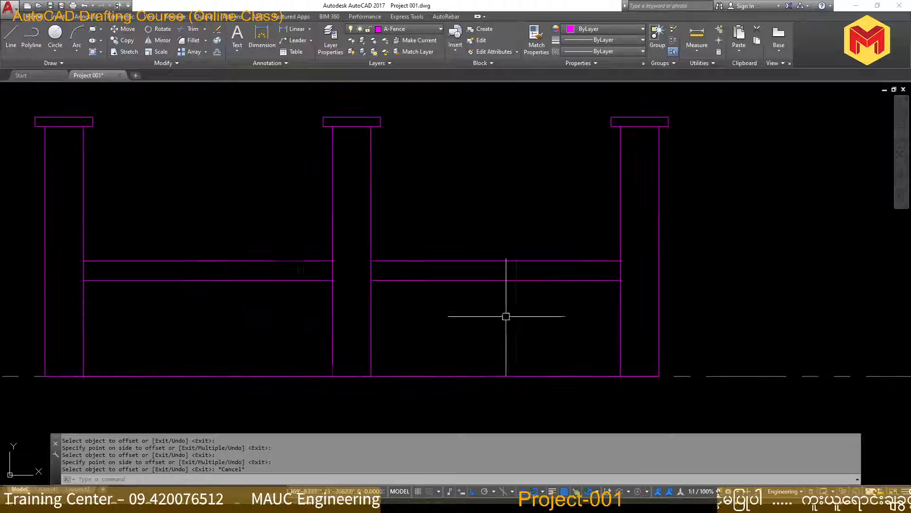
pyautogui.scroll(2, 215, 318)
pyautogui.scroll(-2, 301, 329)
pyautogui.moveTo(301, 329); pyautogui.dragTo(338, 336, button='middle')
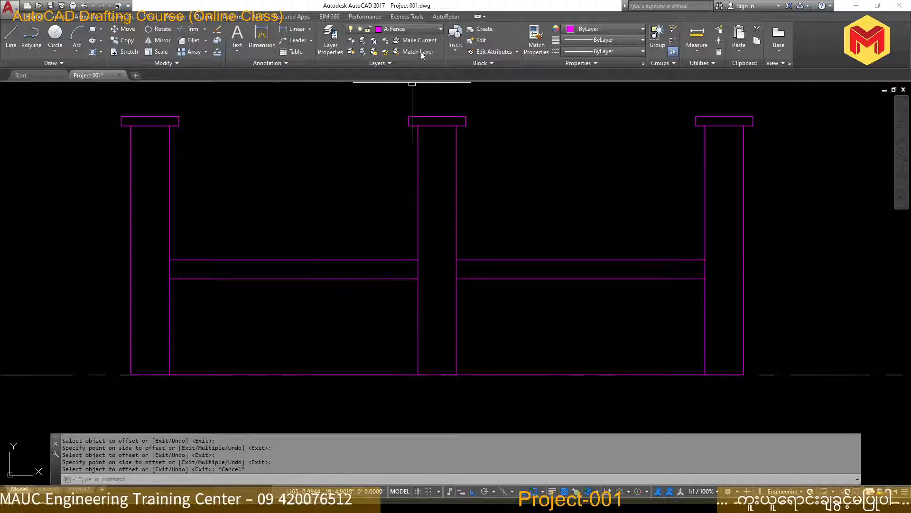
pyautogui.click(431, 28)
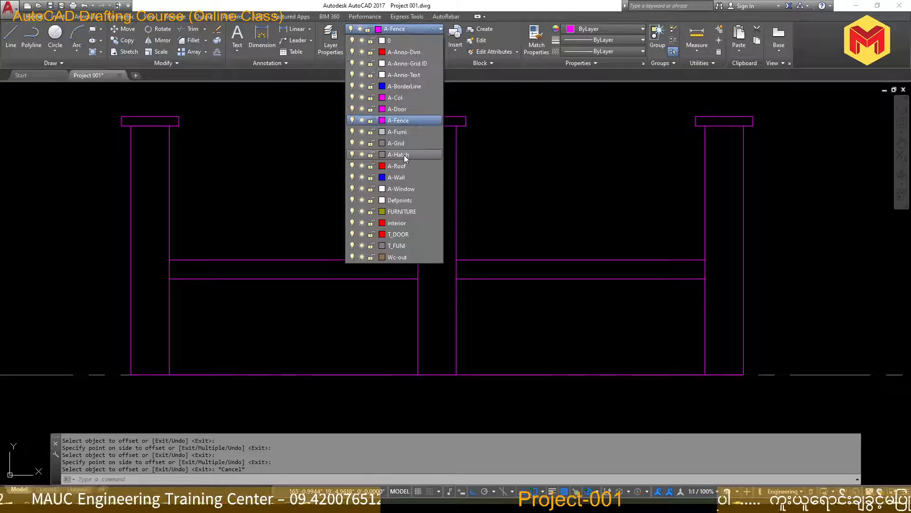
pyautogui.click(576, 164)
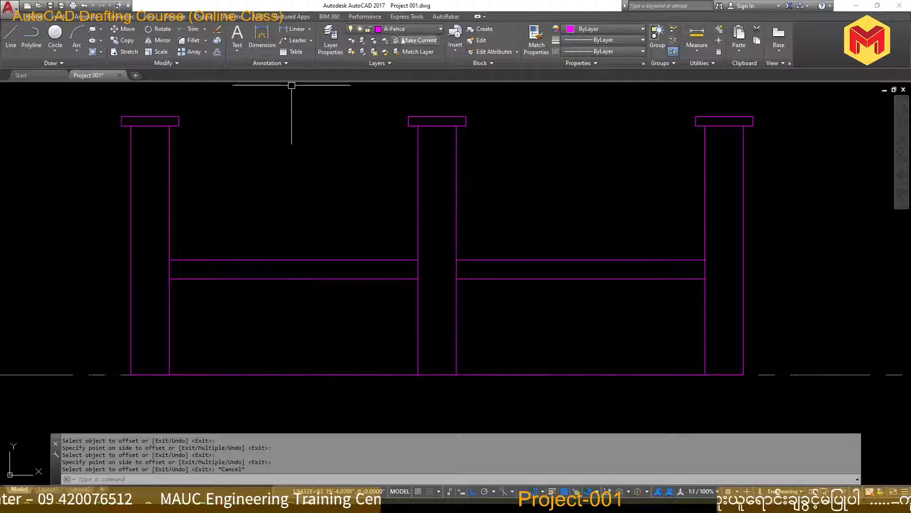
pyautogui.click(417, 32)
pyautogui.click(416, 33)
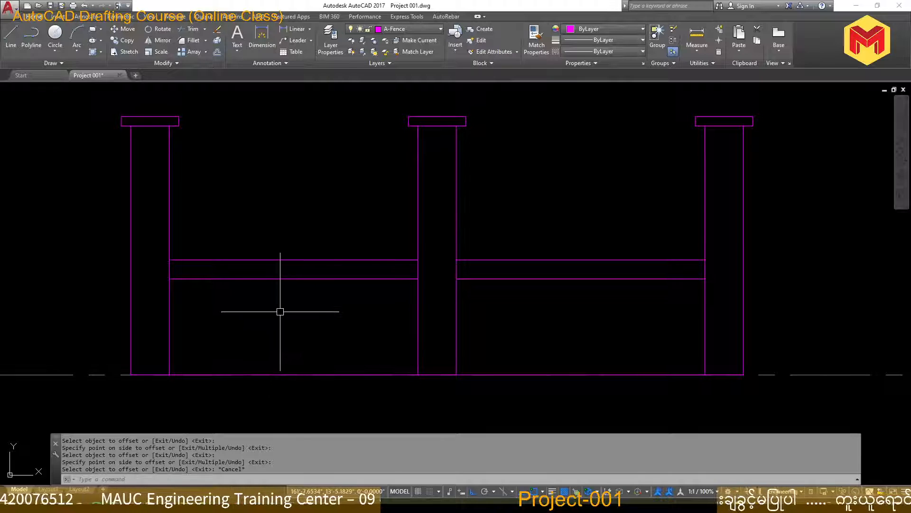
# Set the current object colour to index colour 8 and start a Hatch with the BRSTONE pattern
pyautogui.click(607, 29)
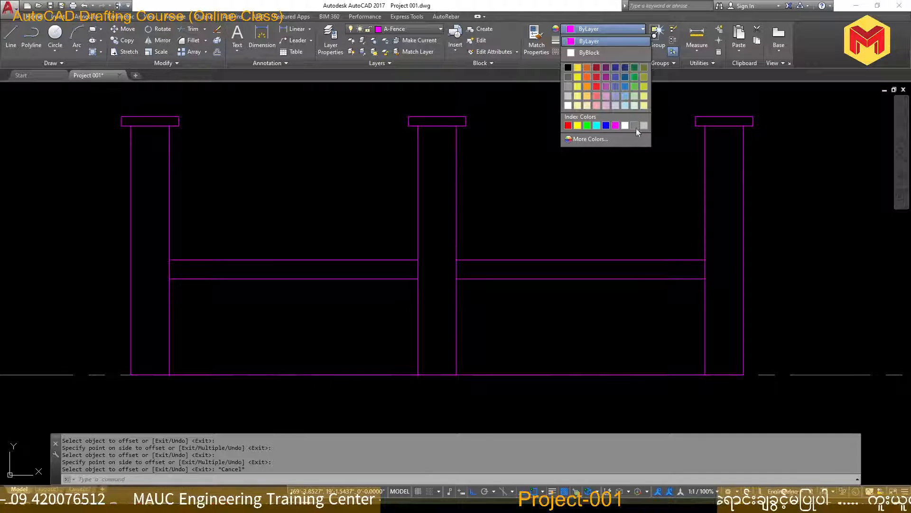
pyautogui.click(636, 126)
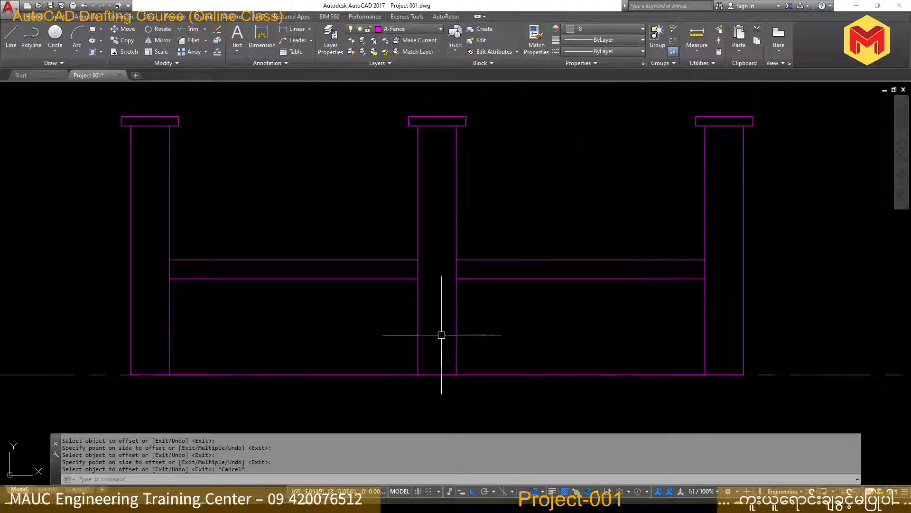
pyautogui.write('hatch')
pyautogui.press('Return')
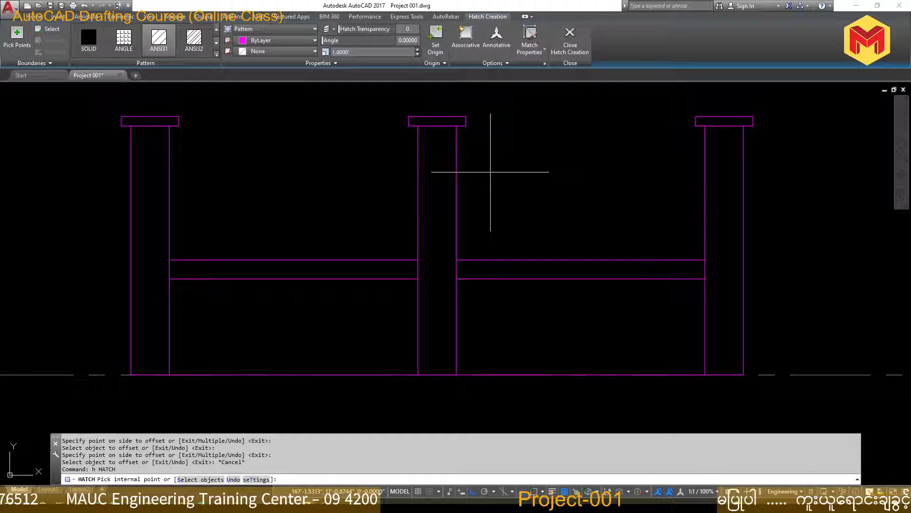
pyautogui.click(216, 53)
pyautogui.scroll(-2, 205, 132)
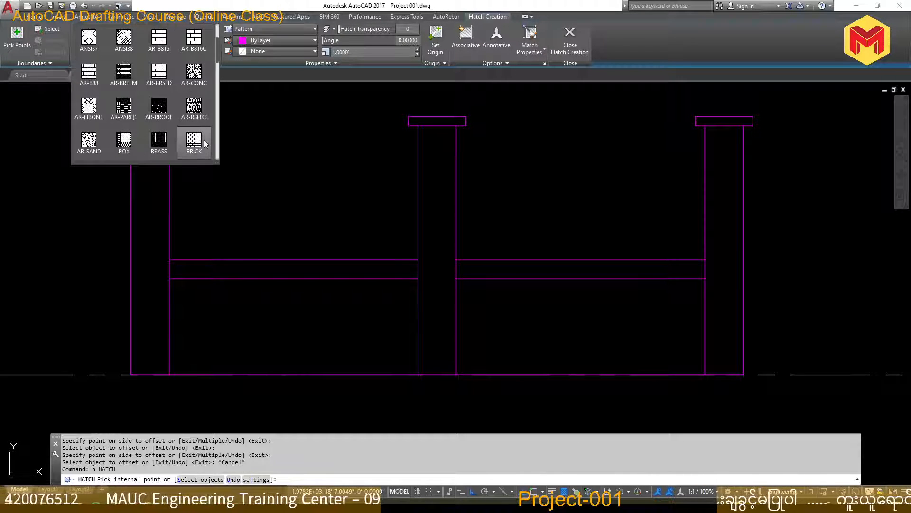
pyautogui.scroll(-1, 123, 108)
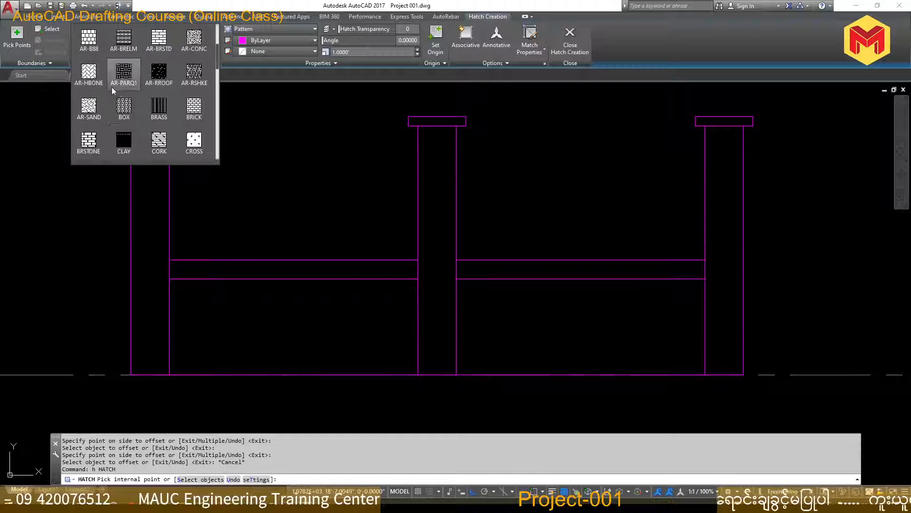
pyautogui.scroll(-1, 155, 141)
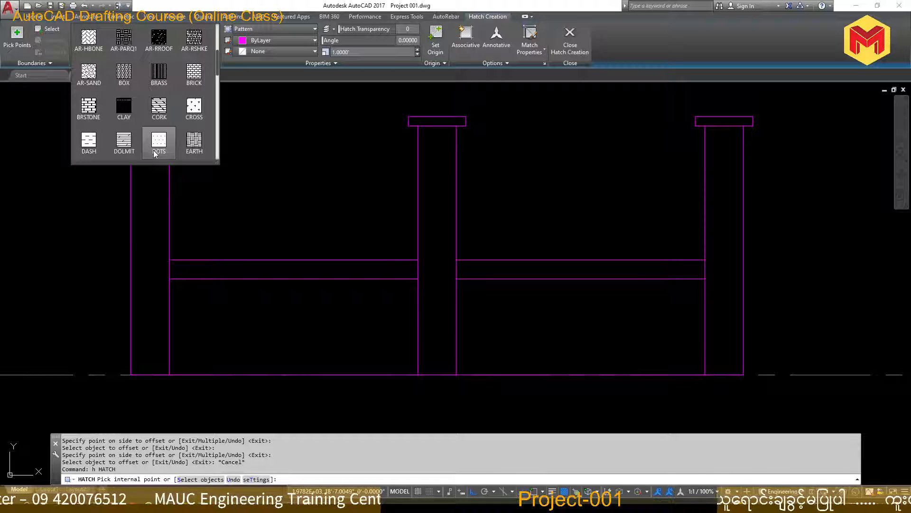
pyautogui.click(90, 109)
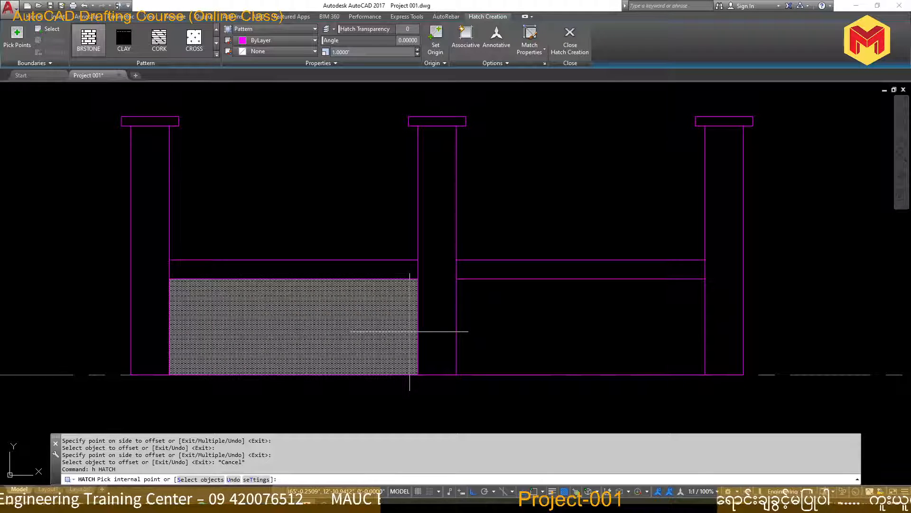
# Set the hatch scale to 10 and fill both wall panels below the top band
pyautogui.click(353, 51)
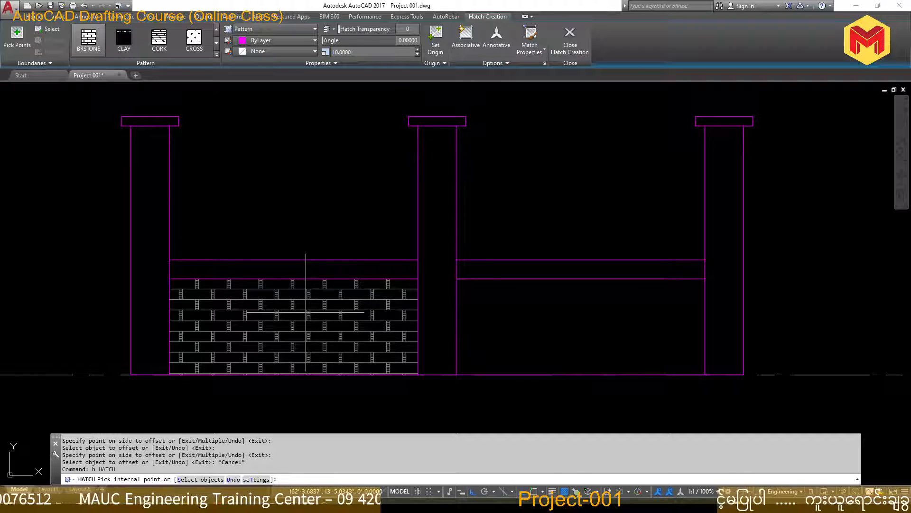
pyautogui.click(306, 312)
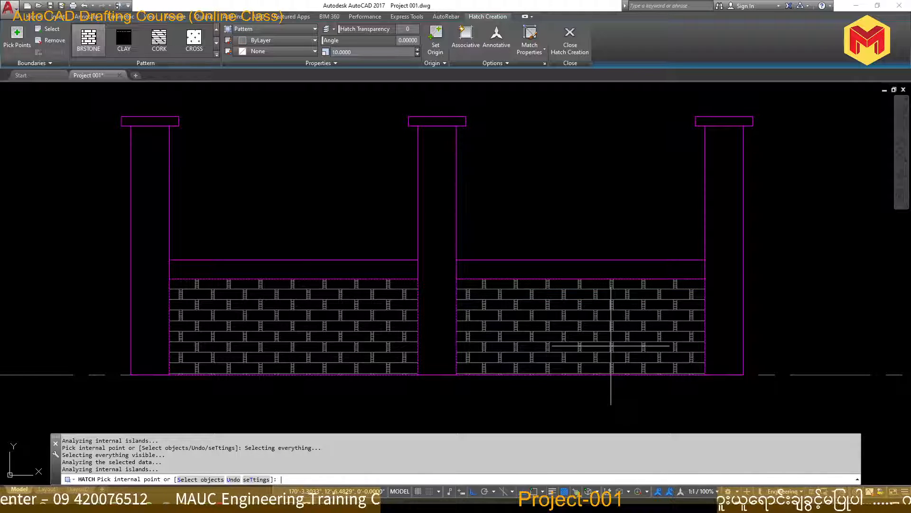
pyautogui.click(611, 345)
pyautogui.press('Return')
# Examine how the brick hatch meets the base line of the wall panels between the posts
pyautogui.scroll(-4, 696, 349)
pyautogui.scroll(6, 545, 372)
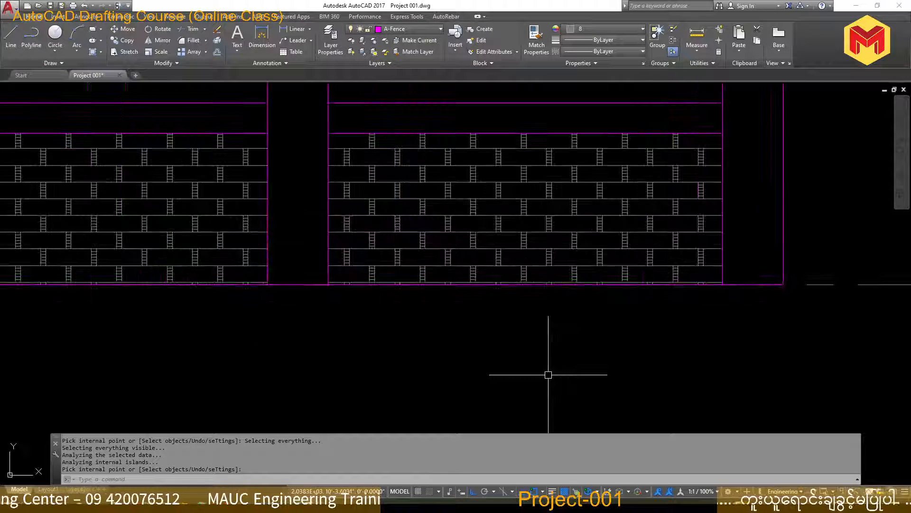
pyautogui.scroll(-4, 569, 375)
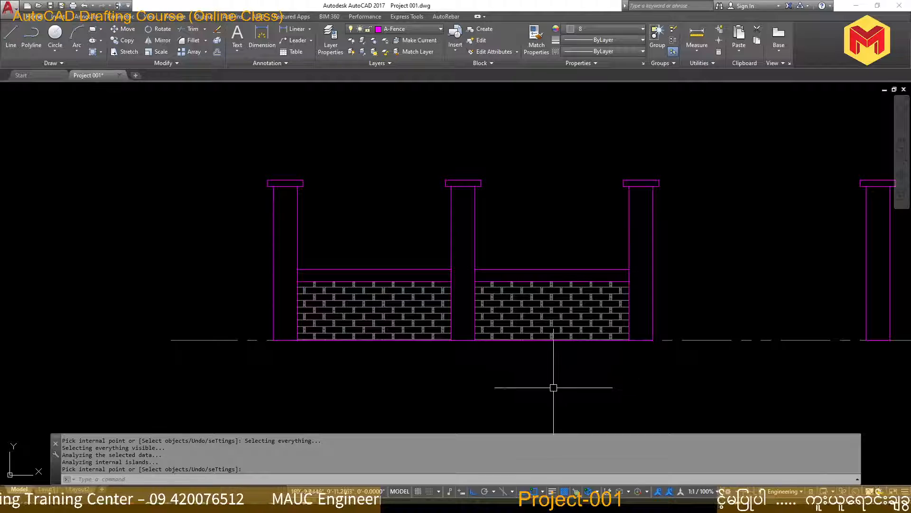
pyautogui.scroll(5, 315, 387)
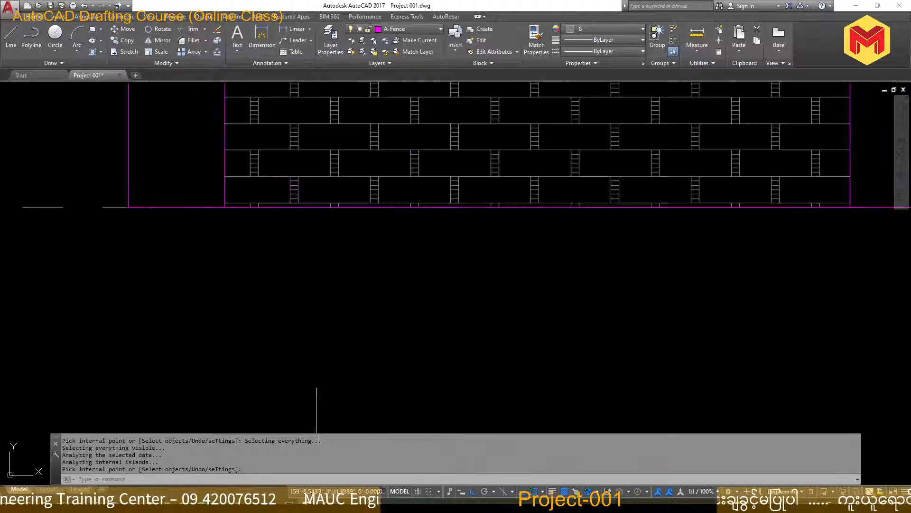
pyautogui.scroll(2, 212, 189)
pyautogui.click(212, 191)
pyautogui.click(306, 282)
pyautogui.scroll(-5, 337, 335)
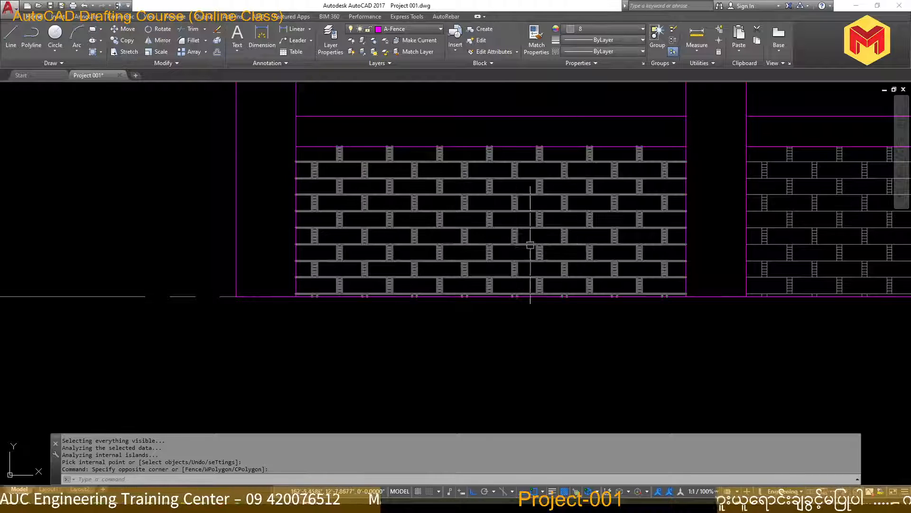
pyautogui.scroll(6, 336, 299)
pyautogui.scroll(4, 173, 287)
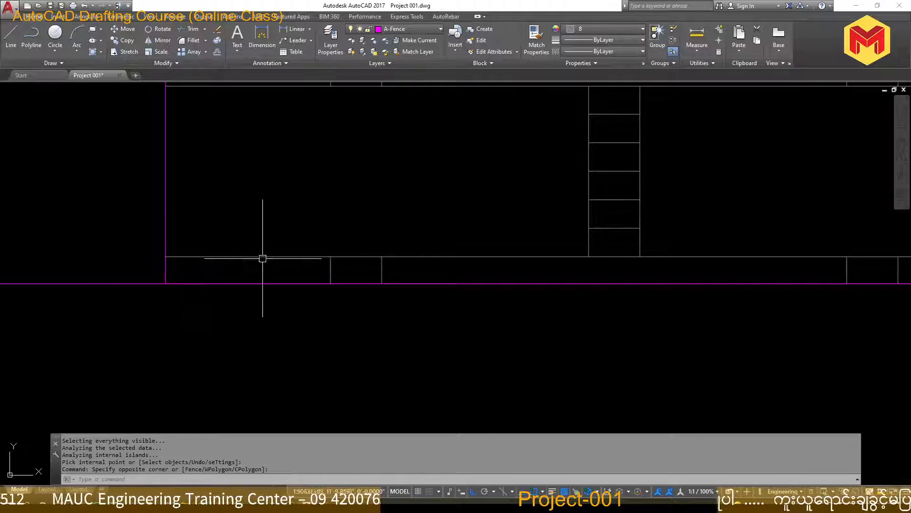
pyautogui.scroll(-5, 356, 397)
pyautogui.scroll(-3, 536, 361)
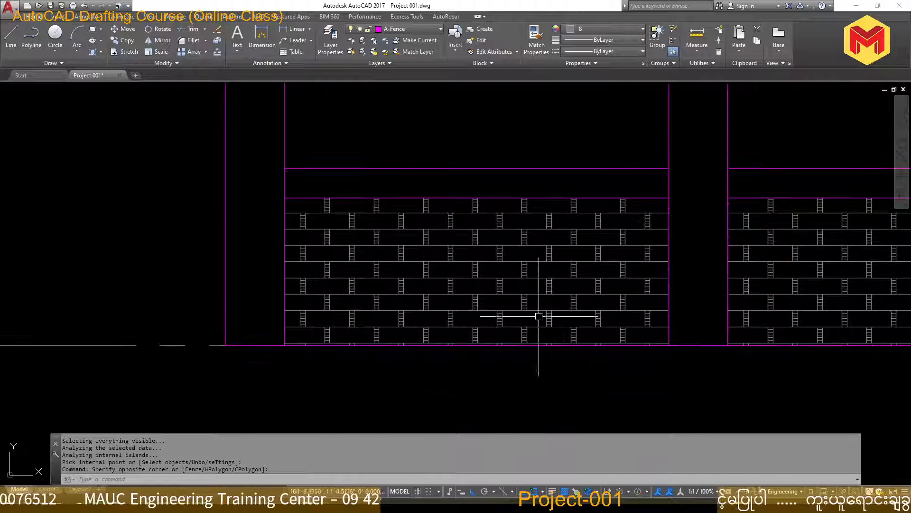
pyautogui.scroll(-2, 708, 361)
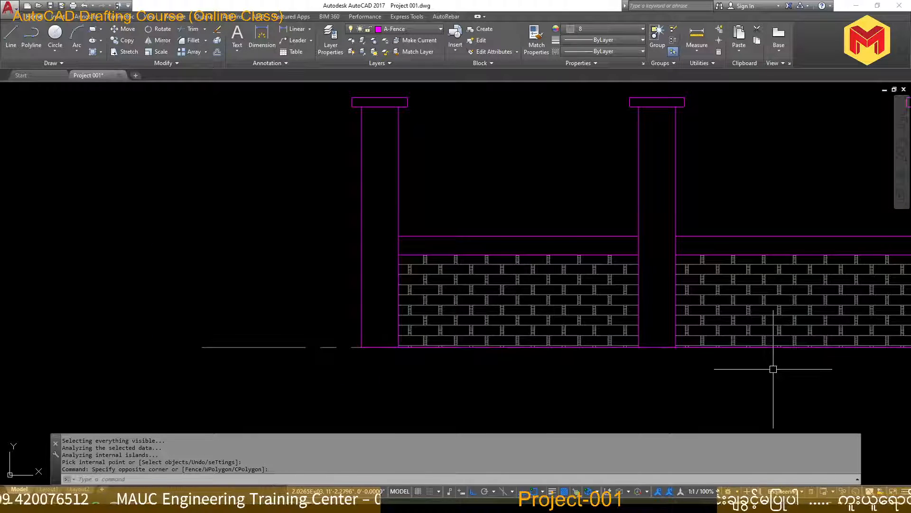
# Erase the brick hatches from both wall panels between the posts
pyautogui.moveTo(758, 368); pyautogui.dragTo(665, 366, button='middle')
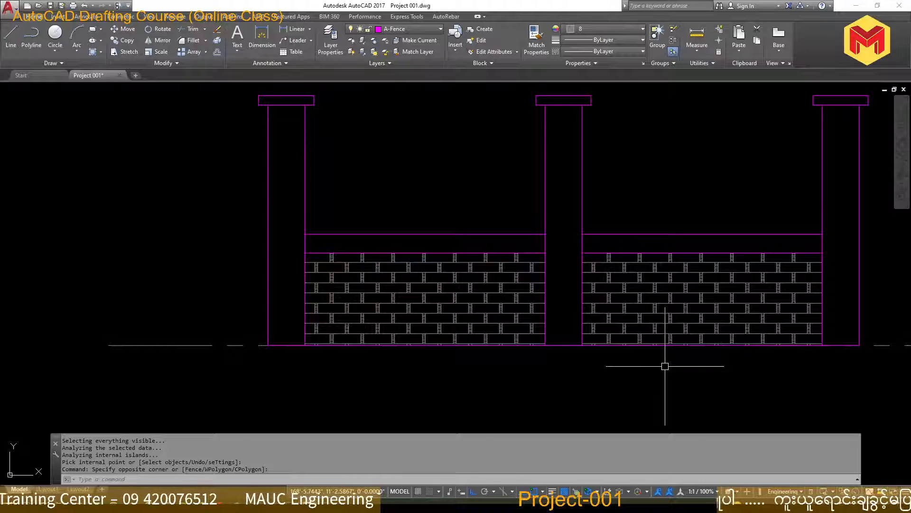
pyautogui.scroll(6, 331, 353)
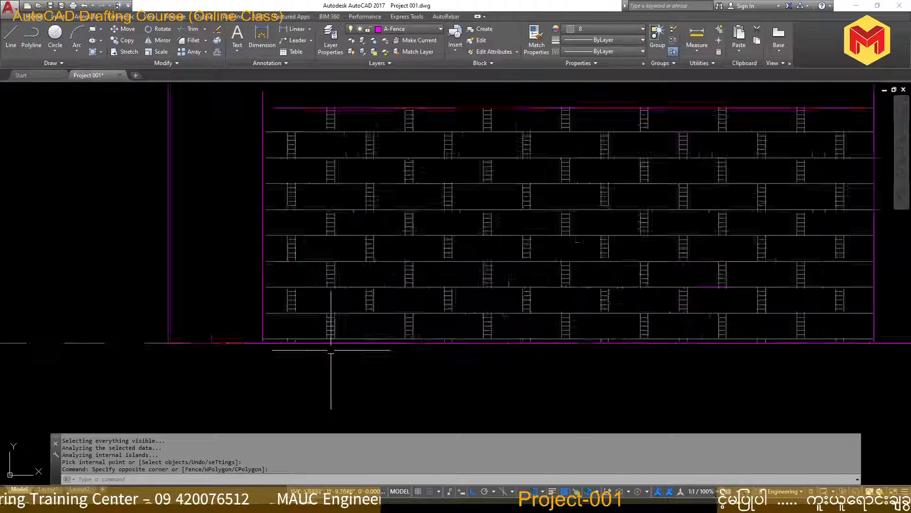
pyautogui.scroll(-5, 302, 283)
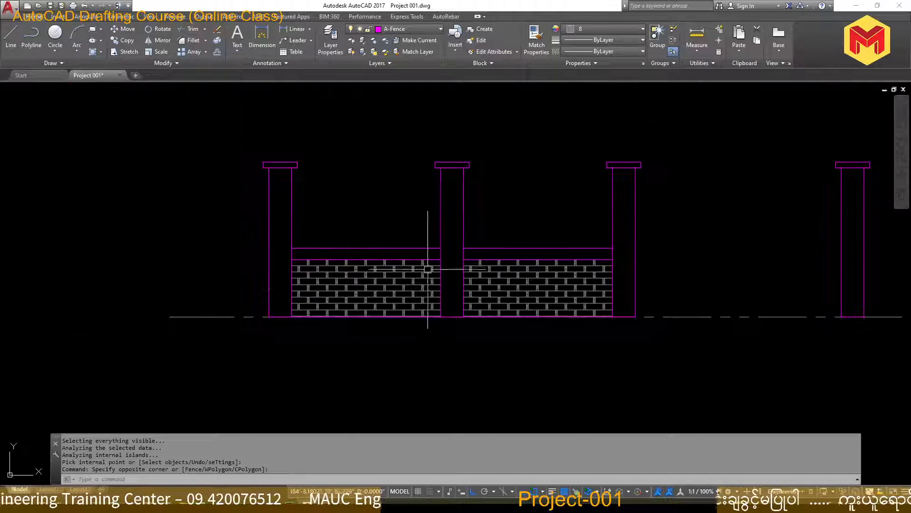
pyautogui.click(430, 264)
pyautogui.click(472, 261)
pyautogui.press('Delete')
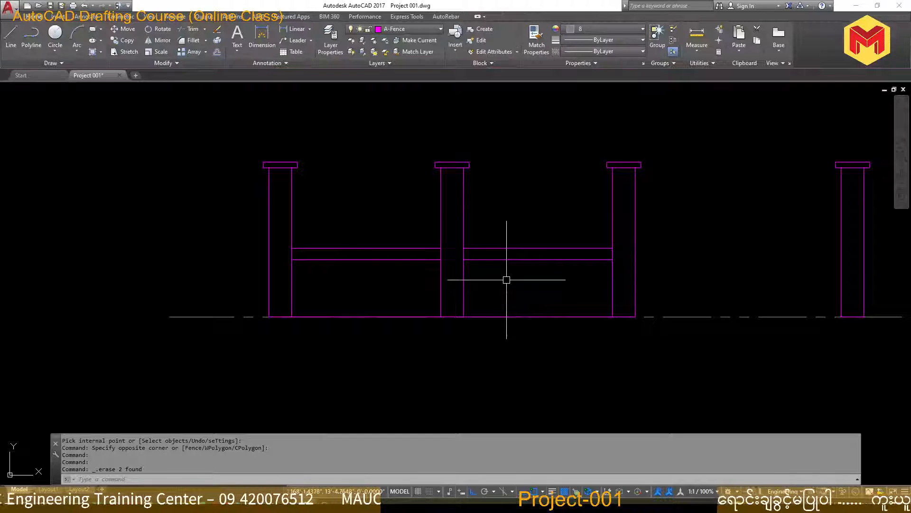
# Hatch both wall panels again with BRSTONE at scale 10, placing the hatch origin at the left panel's bottom-left corner, and save the drawing
pyautogui.write('h')
pyautogui.press('Return')
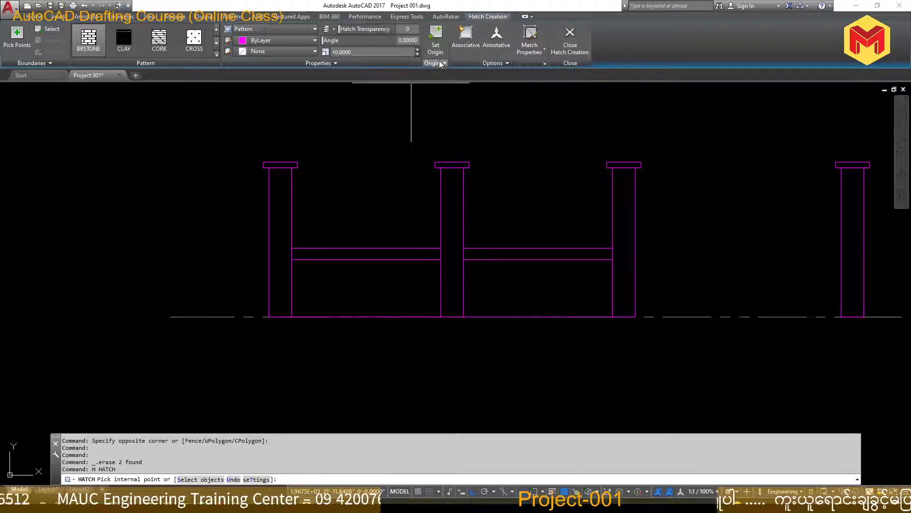
pyautogui.click(434, 35)
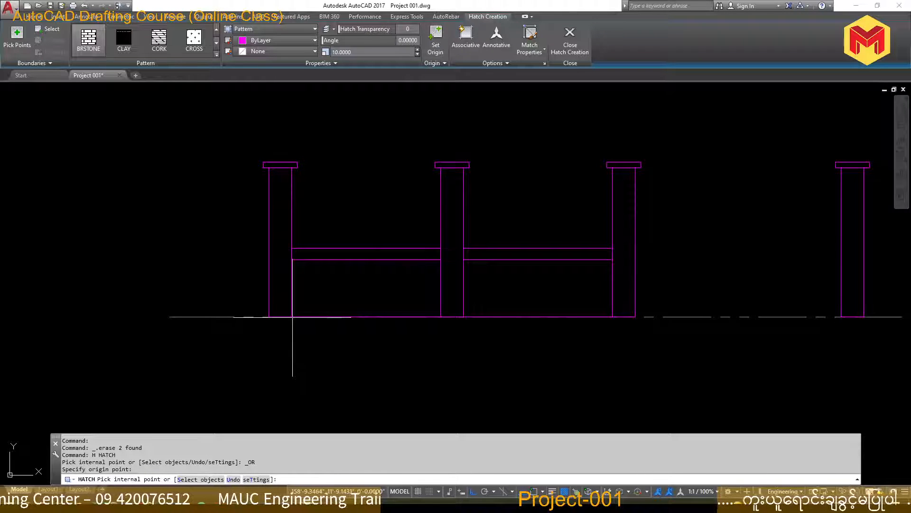
pyautogui.click(342, 289)
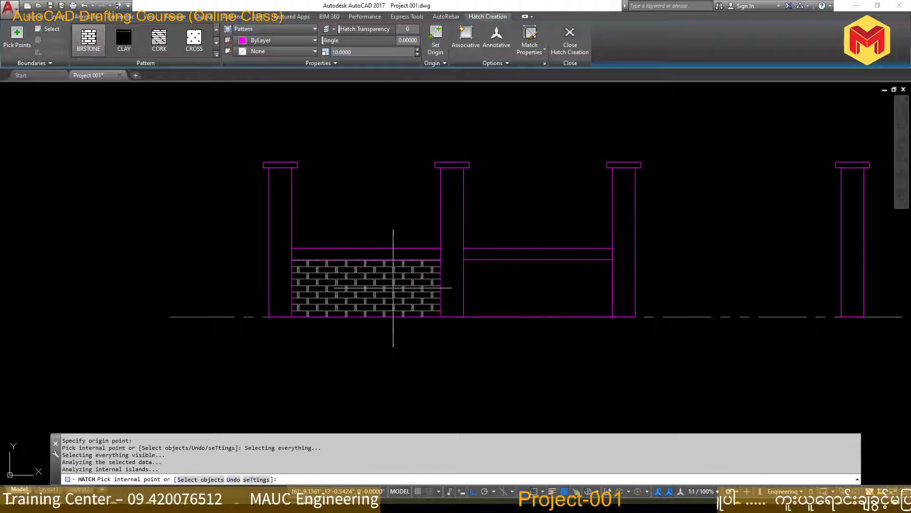
pyautogui.click(545, 287)
pyautogui.press('Return')
pyautogui.scroll(6, 284, 326)
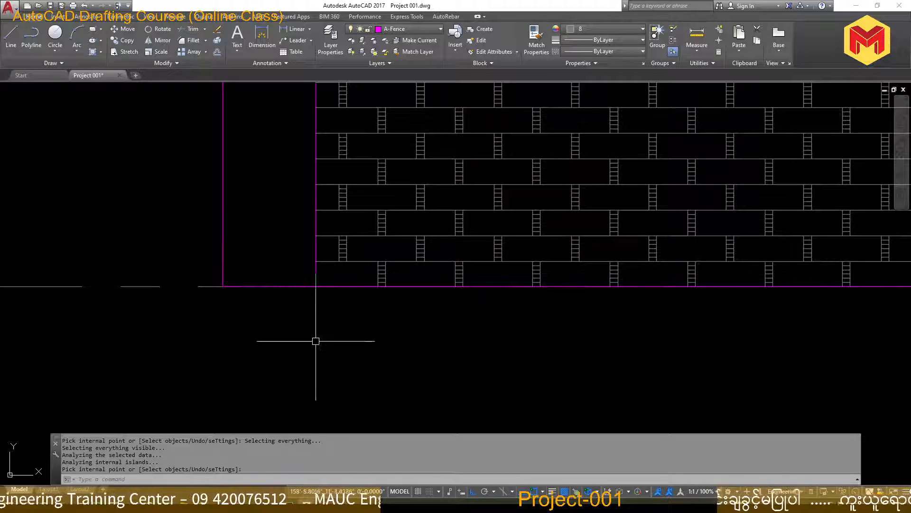
pyautogui.scroll(-6, 287, 327)
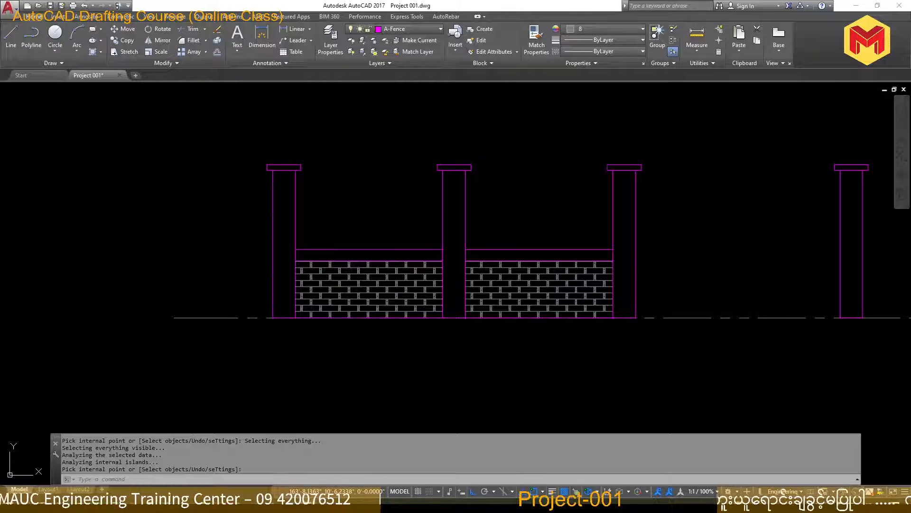
pyautogui.hotkey('ctrl', 's')
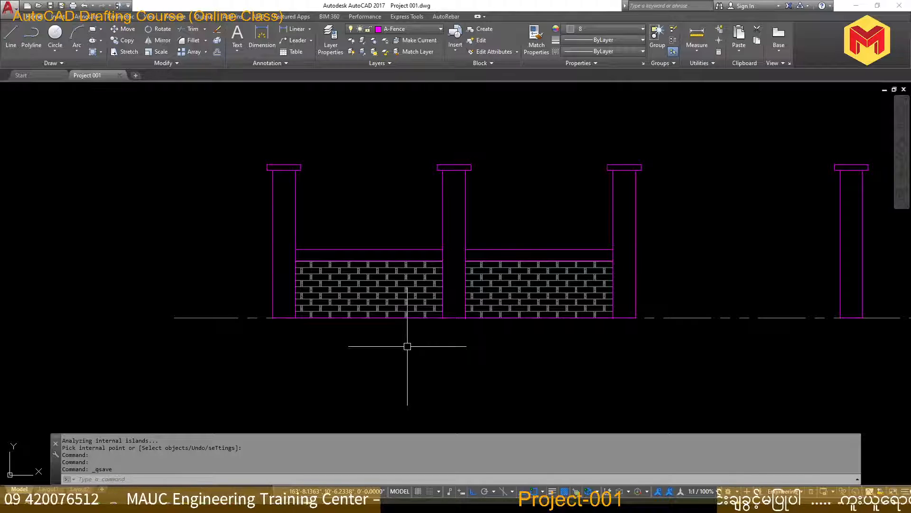
# Switch to the PDF fencing sheet in the browser and erase the blue ink marks around the Fencing Front View
pyautogui.click(285, 505)
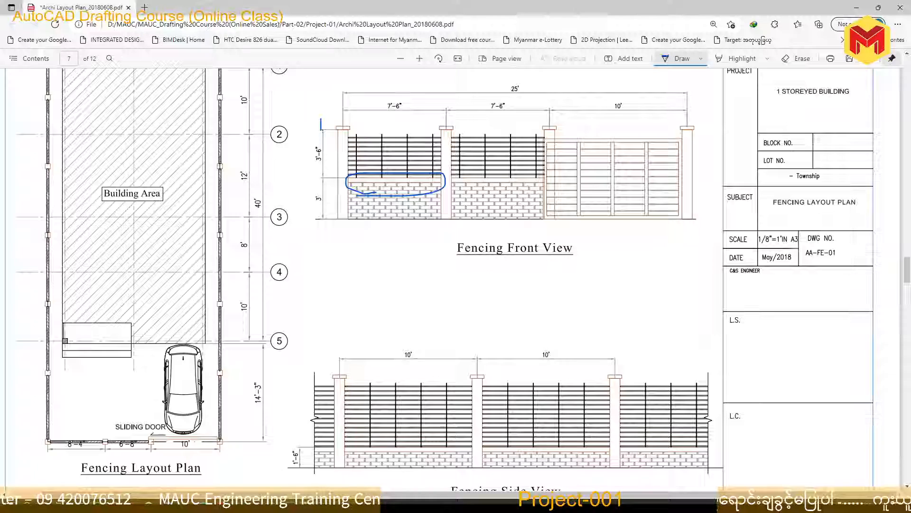
pyautogui.click(792, 59)
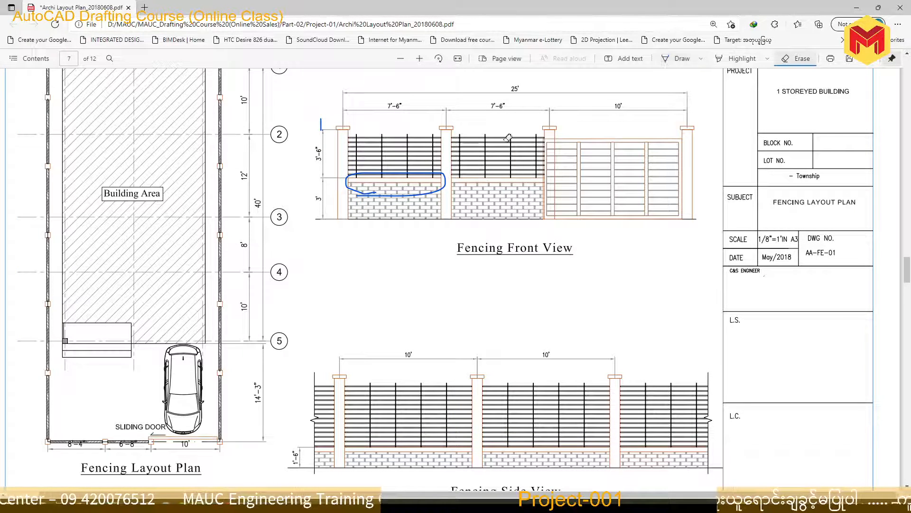
pyautogui.click(416, 189)
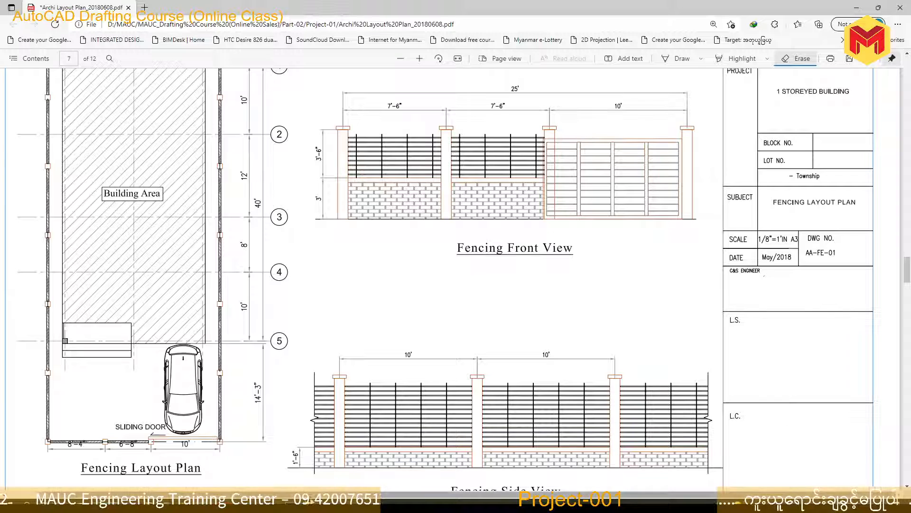
# Switch back to AutoCAD and try yellow and the orange 242,103,34 as the current object colour
pyautogui.click(368, 506)
pyautogui.scroll(4, 306, 241)
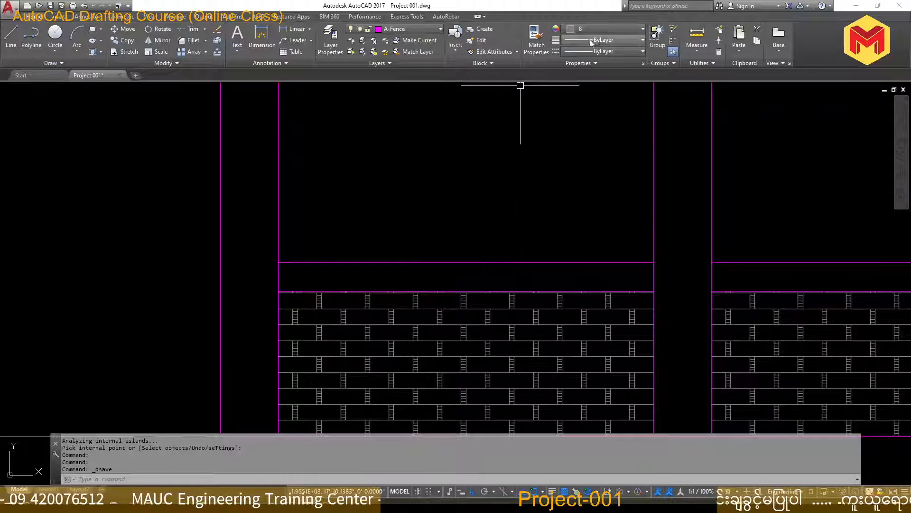
pyautogui.click(600, 29)
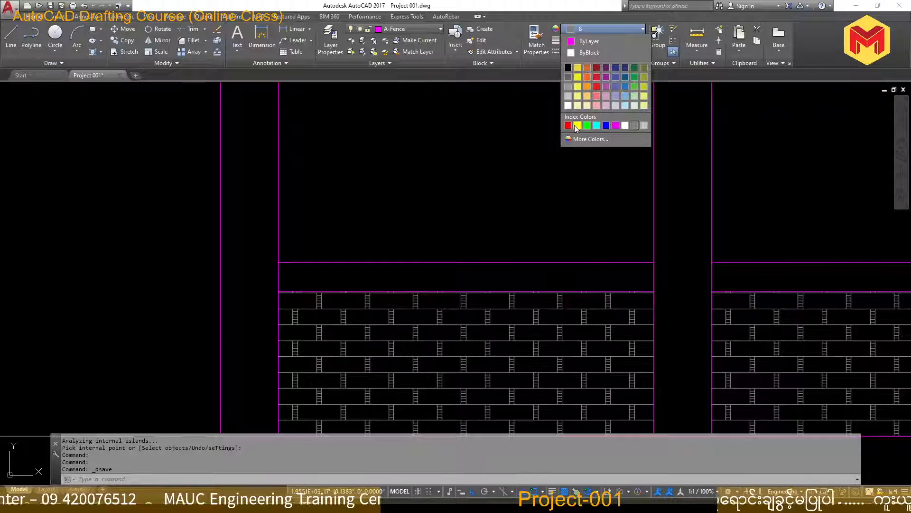
pyautogui.click(578, 125)
pyautogui.click(603, 30)
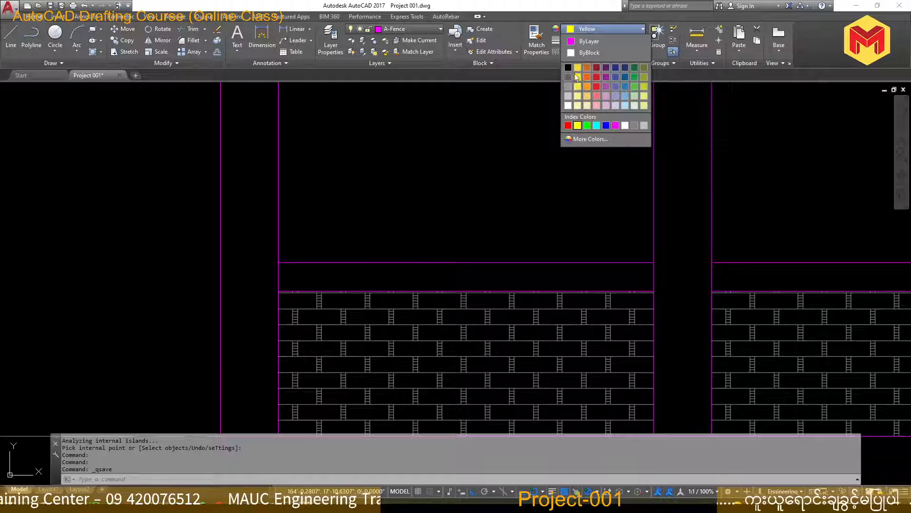
pyautogui.click(587, 85)
# Set the current object colour to index colour 30
pyautogui.click(593, 29)
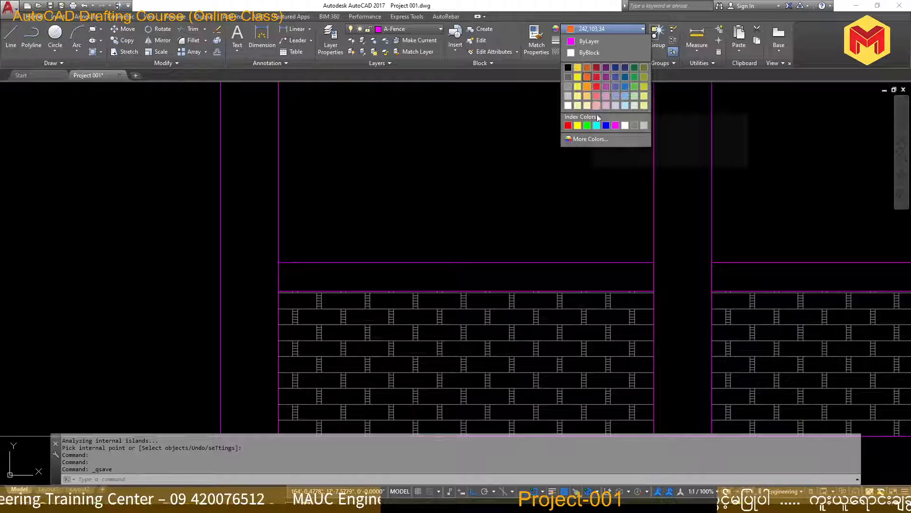
pyautogui.click(593, 138)
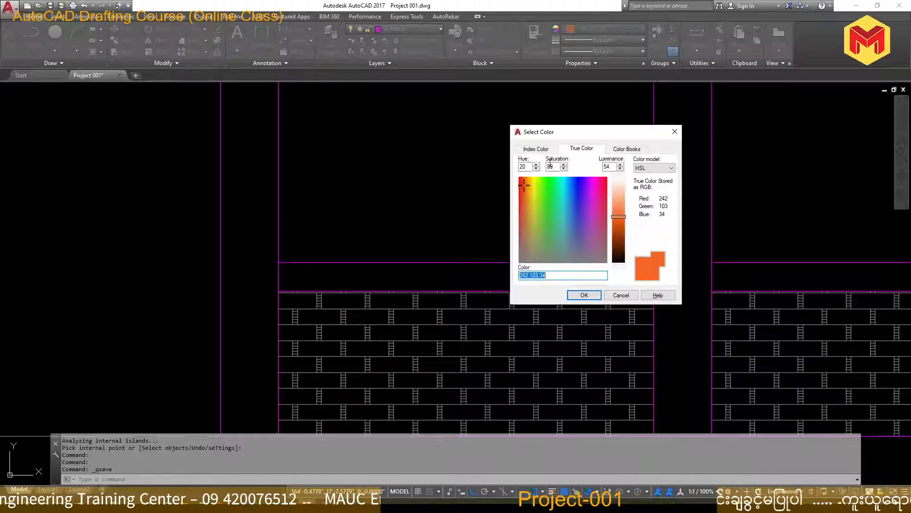
pyautogui.click(536, 148)
pyautogui.click(534, 189)
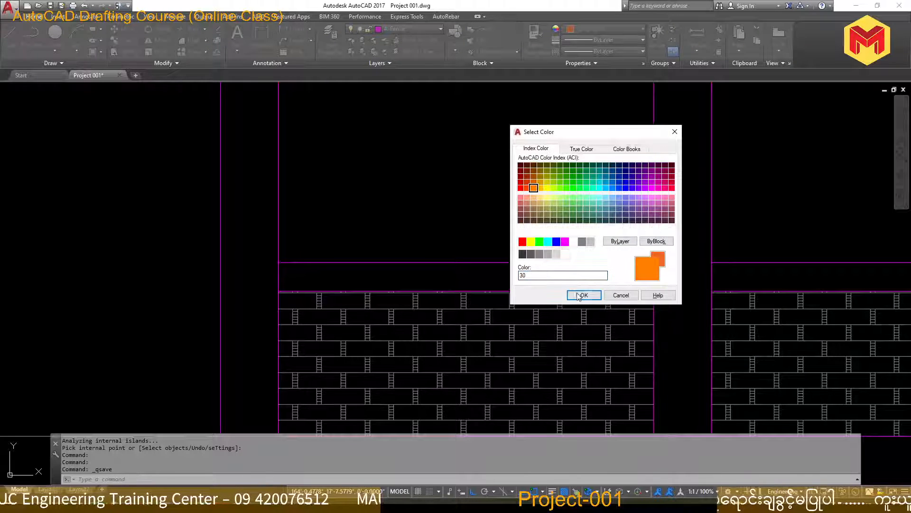
pyautogui.click(584, 295)
# Draw a horizontal line from post to post along the top edge of the left wall panel
pyautogui.moveTo(407, 230); pyautogui.dragTo(368, 266, button='middle')
pyautogui.write('l')
pyautogui.press('Return')
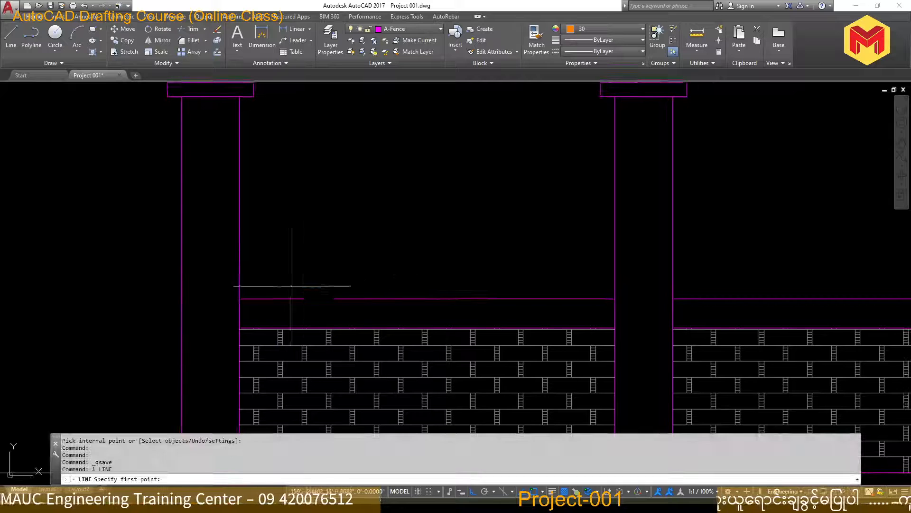
pyautogui.click(240, 299)
pyautogui.click(614, 299)
pyautogui.press('Return')
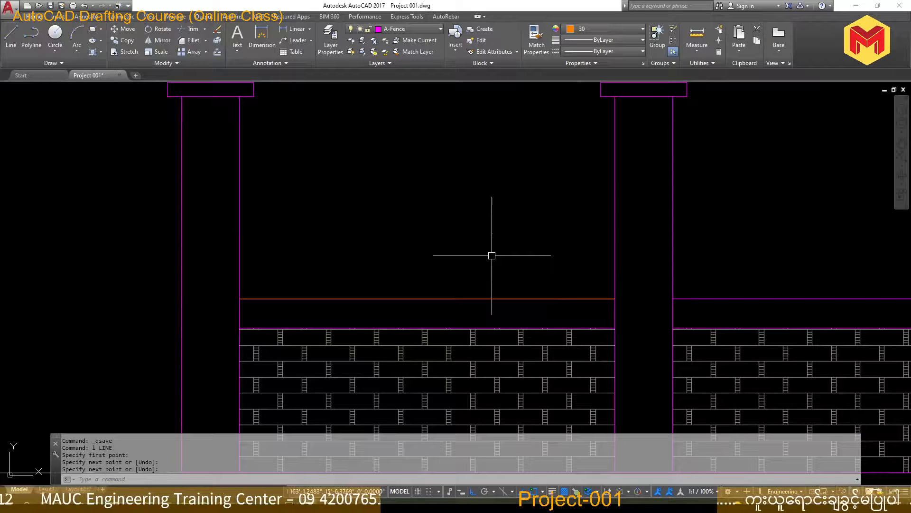
# Offset the new orange line 6" upward and erase the original on the wall's top edge
pyautogui.write('o')
pyautogui.press('Return')
pyautogui.write('6')
pyautogui.press('Return')
pyautogui.click(486, 299)
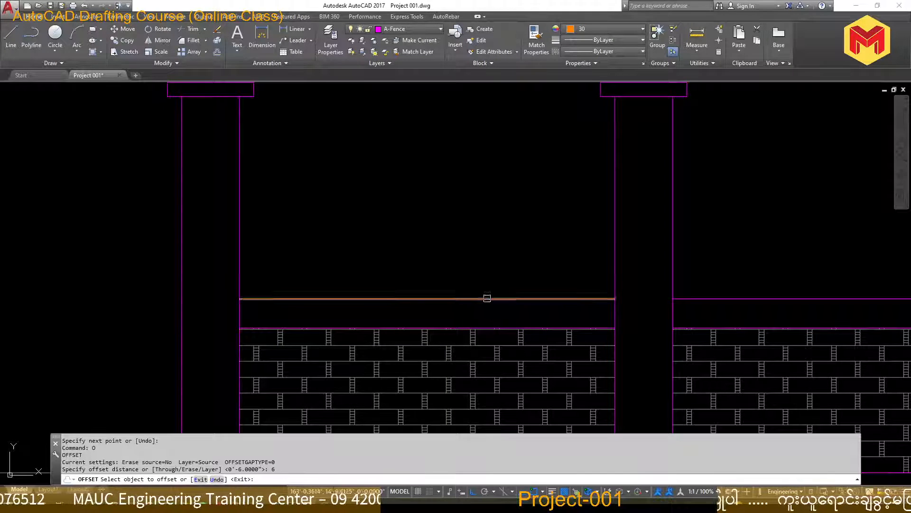
pyautogui.click(483, 283)
pyautogui.press('Escape')
pyautogui.click(484, 300)
pyautogui.press('Delete')
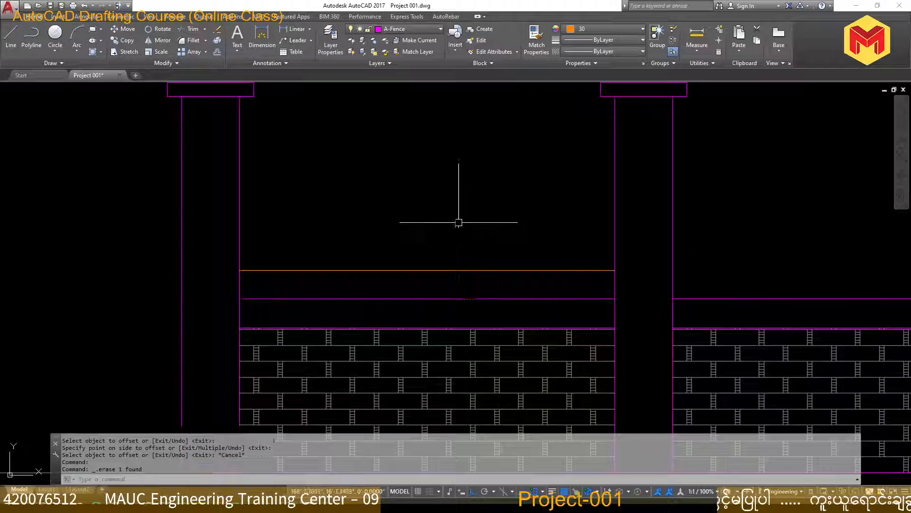
# Undo the erasure of the original orange line and erase its copy offset 6" above the wall
pyautogui.scroll(-4, 457, 217)
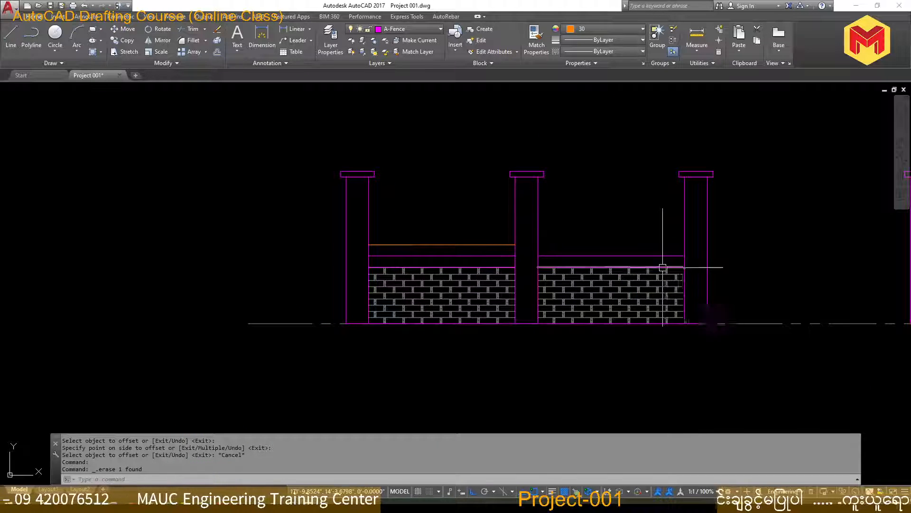
pyautogui.scroll(4, 459, 265)
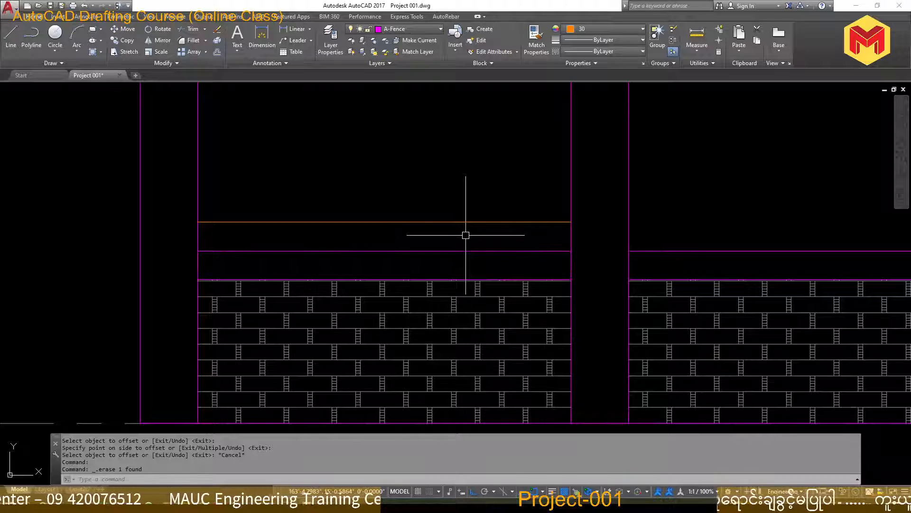
pyautogui.click(467, 235)
pyautogui.click(451, 205)
pyautogui.hotkey('ctrl', 'z')
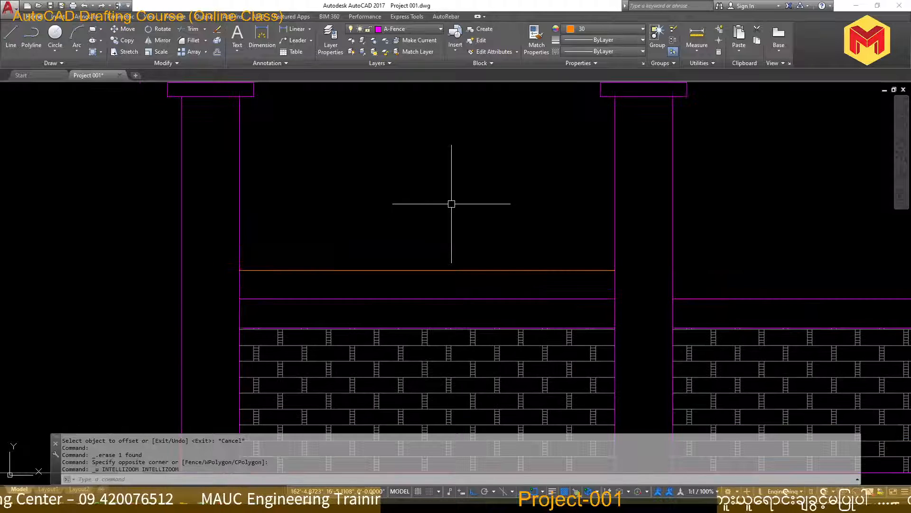
pyautogui.hotkey('ctrl', 'z')
pyautogui.press('Delete')
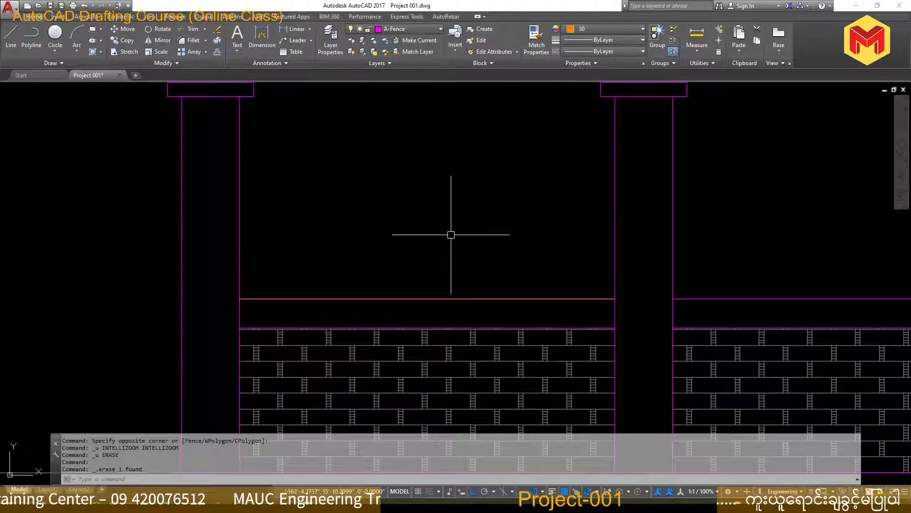
# Offset the orange line 4" upward and erase the original on the left wall's top edge
pyautogui.write('o')
pyautogui.press('Return')
pyautogui.write('4')
pyautogui.press('Return')
pyautogui.click(437, 299)
pyautogui.click(460, 284)
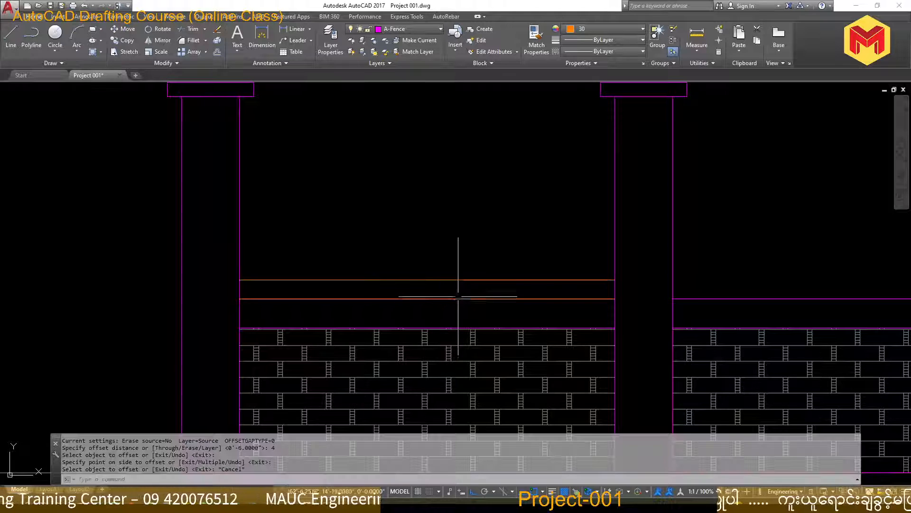
pyautogui.press('Escape')
pyautogui.click(464, 299)
pyautogui.press('Delete')
# Offset the orange rail line 0.5" upward and erase the resulting copy
pyautogui.scroll(2, 455, 279)
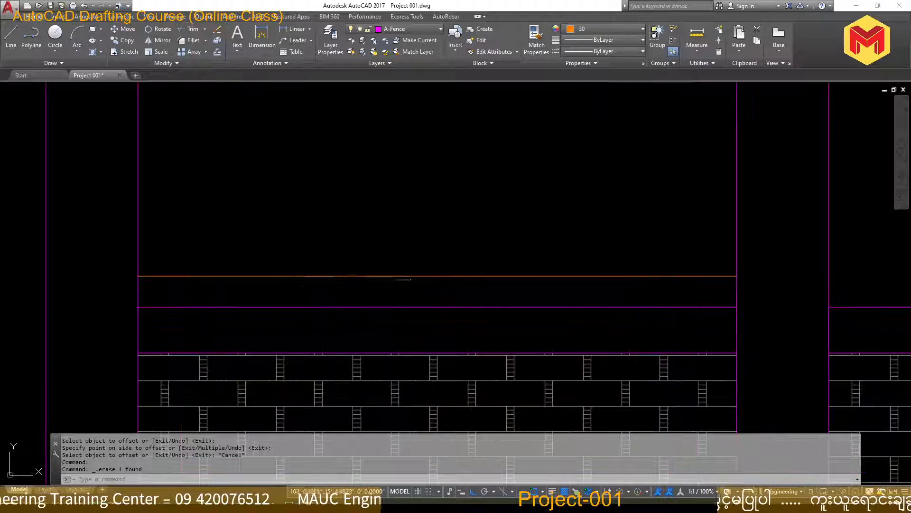
pyautogui.write('o')
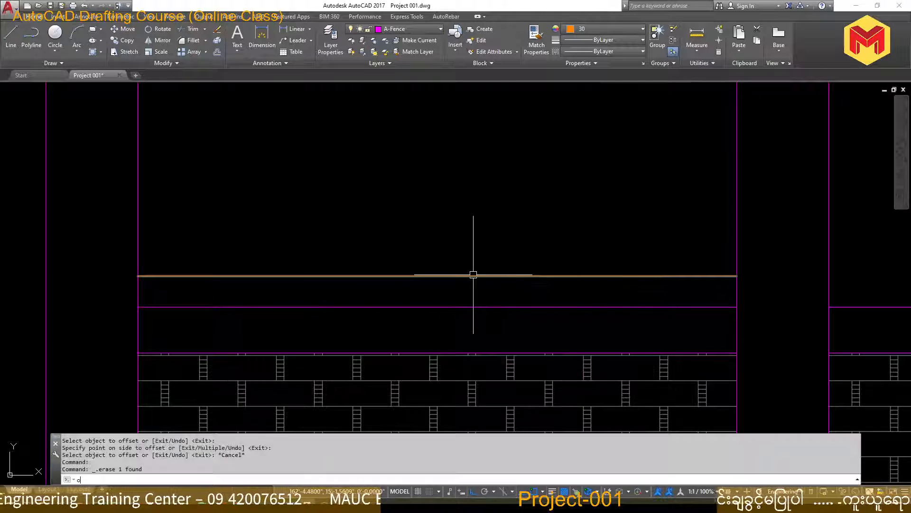
pyautogui.press('Return')
pyautogui.write('0.5')
pyautogui.press('Return')
pyautogui.click(471, 275)
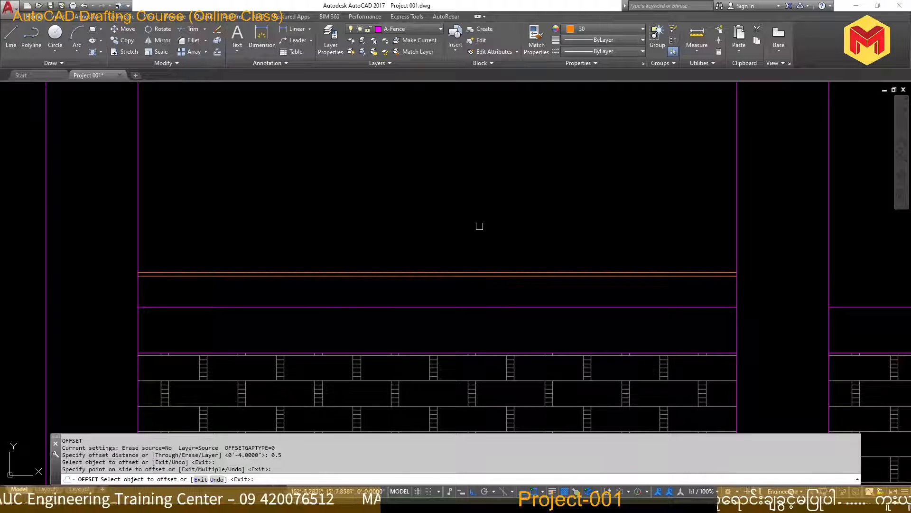
pyautogui.click(480, 225)
pyautogui.press('Escape')
pyautogui.scroll(-3, 480, 226)
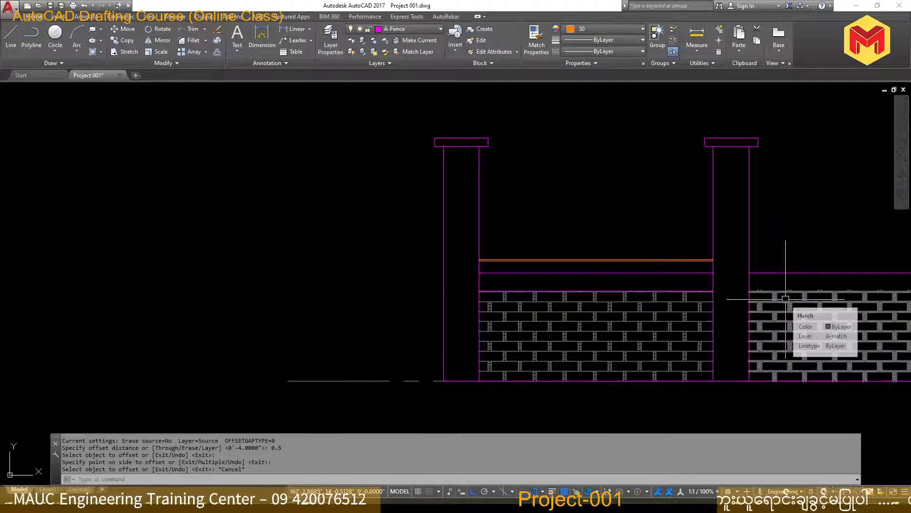
pyautogui.scroll(8, 779, 294)
pyautogui.click(556, 135)
pyautogui.press('Delete')
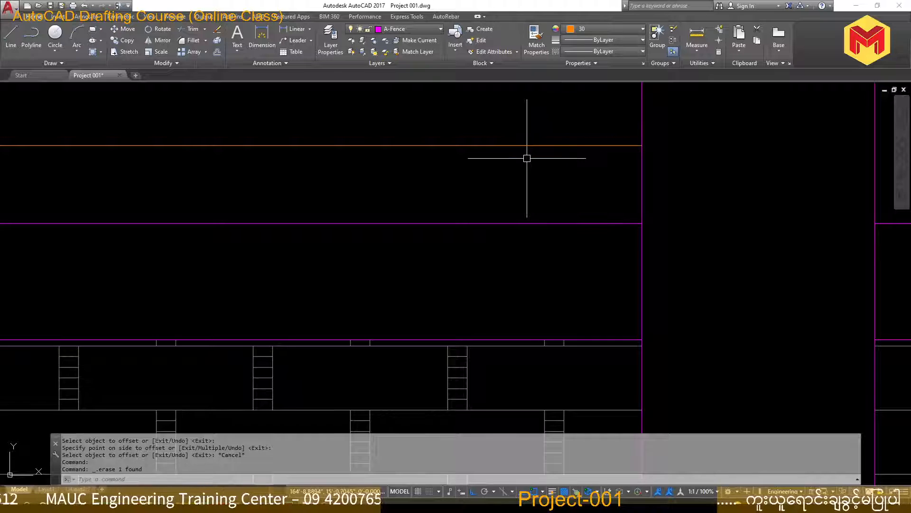
# Offset the orange rail line 1" upward to form the lowest railing bar above the left wall panel
pyautogui.write('o')
pyautogui.press('Return')
pyautogui.write('1')
pyautogui.press('Return')
pyautogui.click(533, 145)
pyautogui.click(535, 120)
pyautogui.scroll(-6, 548, 172)
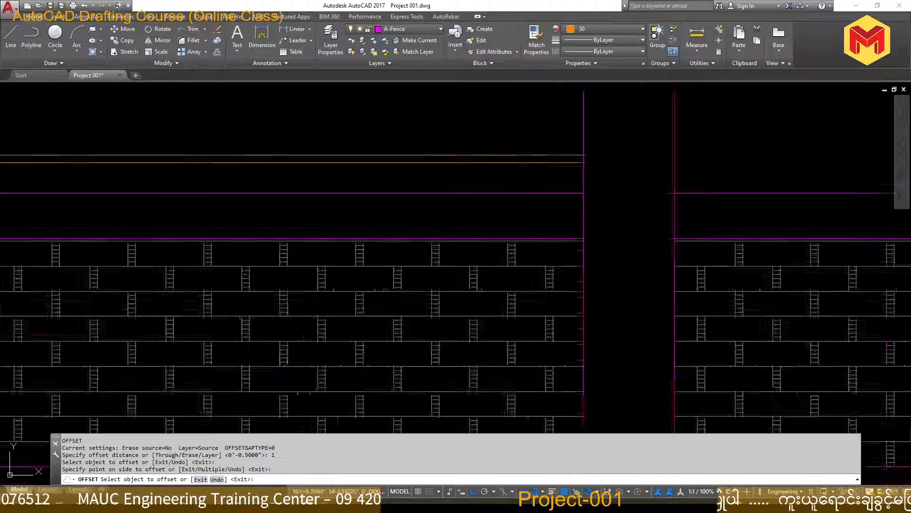
pyautogui.press('Escape')
pyautogui.scroll(-2, 700, 277)
pyautogui.scroll(4, 464, 211)
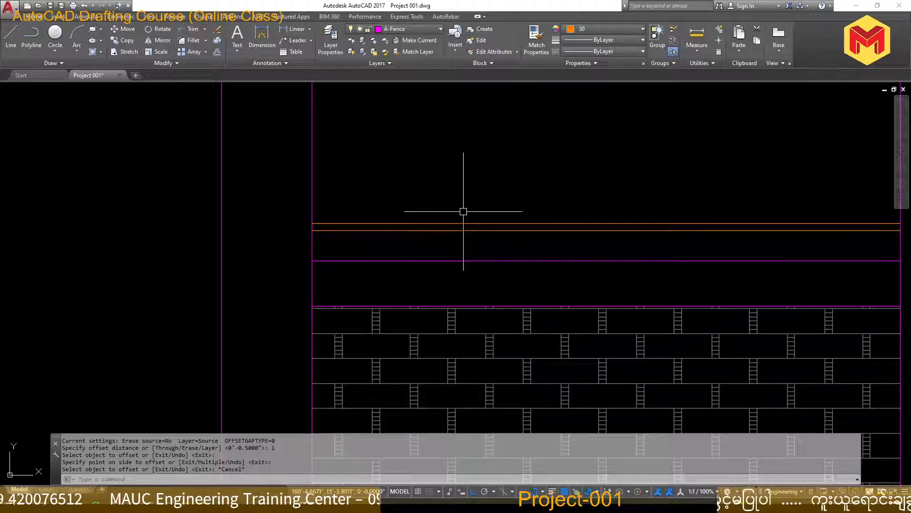
# Offset the top line of the lowest orange railing bar 4" upward in the left bay
pyautogui.write('o')
pyautogui.press('Return')
pyautogui.write('4')
pyautogui.press('Return')
pyautogui.click(467, 222)
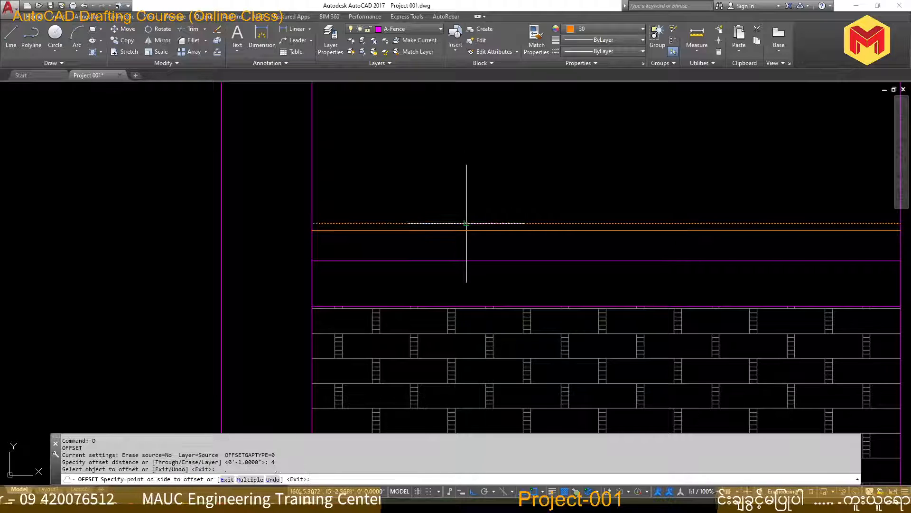
pyautogui.click(472, 173)
pyautogui.press('Escape')
pyautogui.press('Escape')
# Offset the new orange line 1" upward to form the second railing bar above the left wall
pyautogui.write('o')
pyautogui.press('Return')
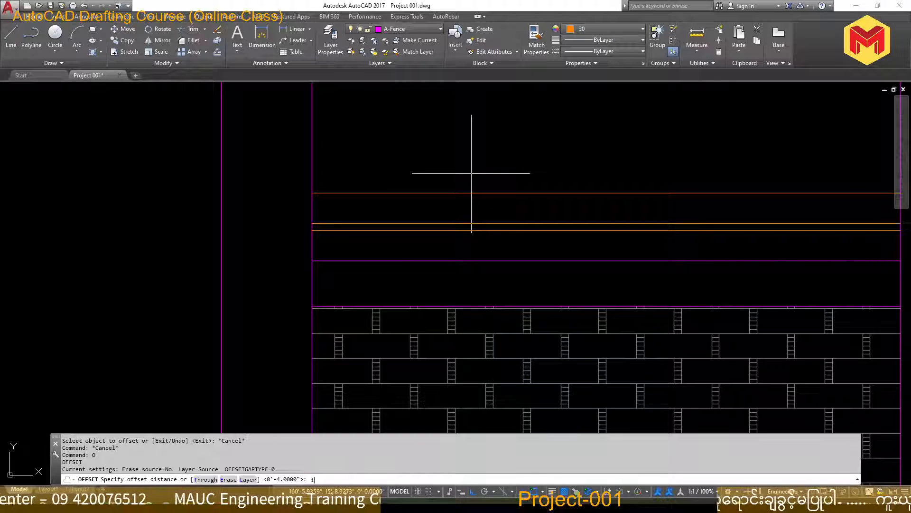
pyautogui.write('1')
pyautogui.press('Return')
pyautogui.click(468, 193)
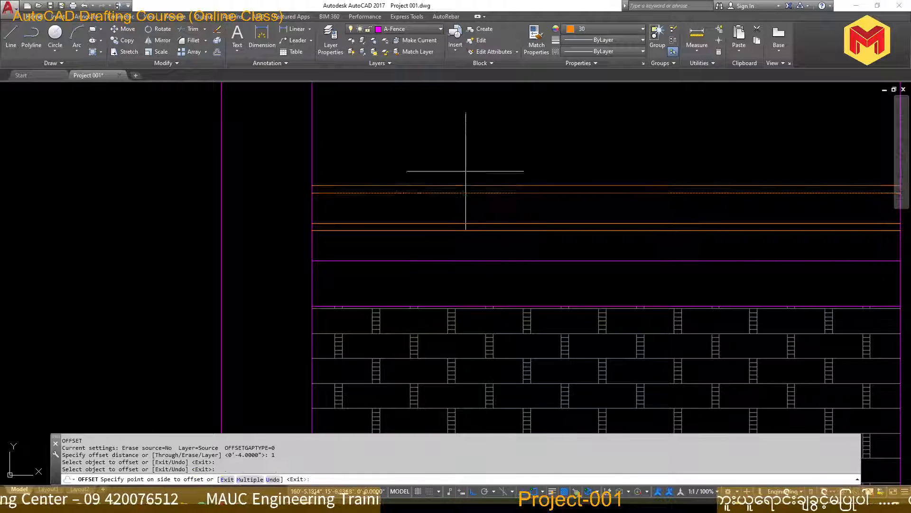
pyautogui.click(465, 171)
pyautogui.press('Escape')
pyautogui.scroll(-2, 462, 217)
pyautogui.scroll(1, 524, 220)
pyautogui.scroll(-4, 521, 203)
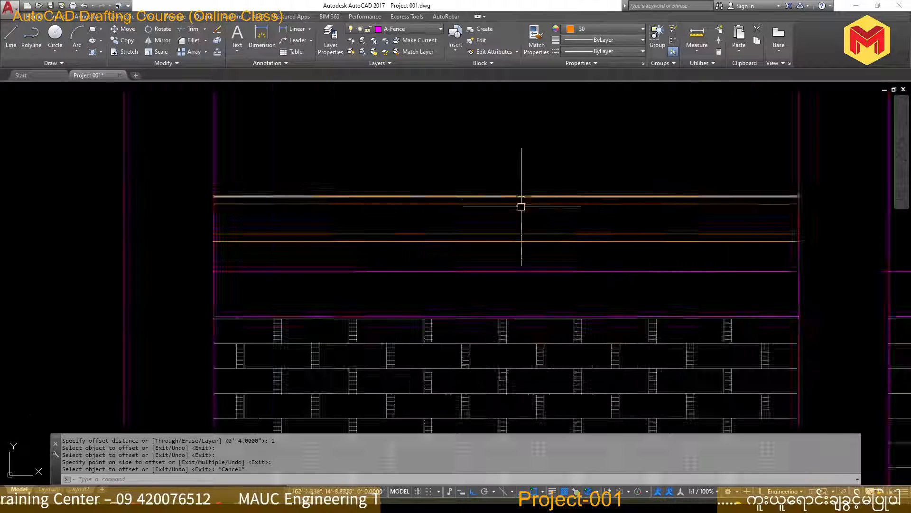
pyautogui.scroll(2, 472, 246)
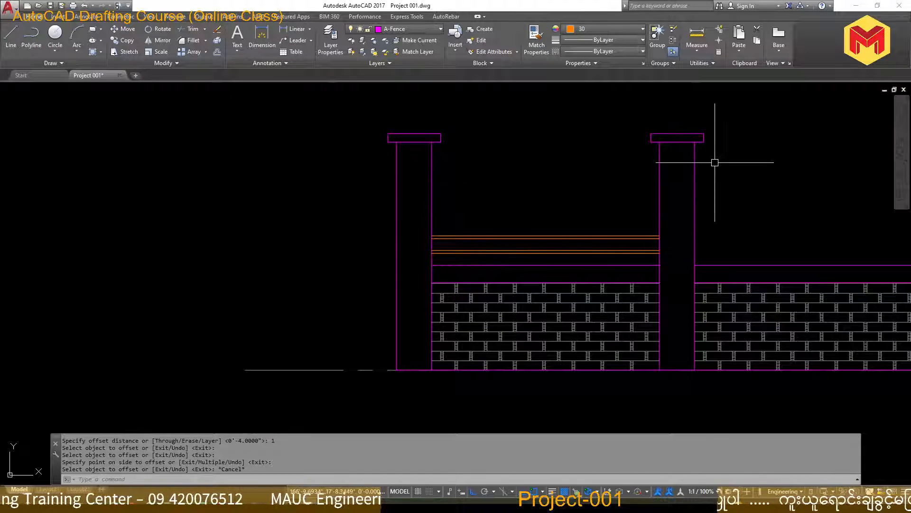
# Copy the second railing bar upward five times at the same bar spacing, picking each point against the left post
pyautogui.scroll(2, 531, 243)
pyautogui.write('co')
pyautogui.press('Return')
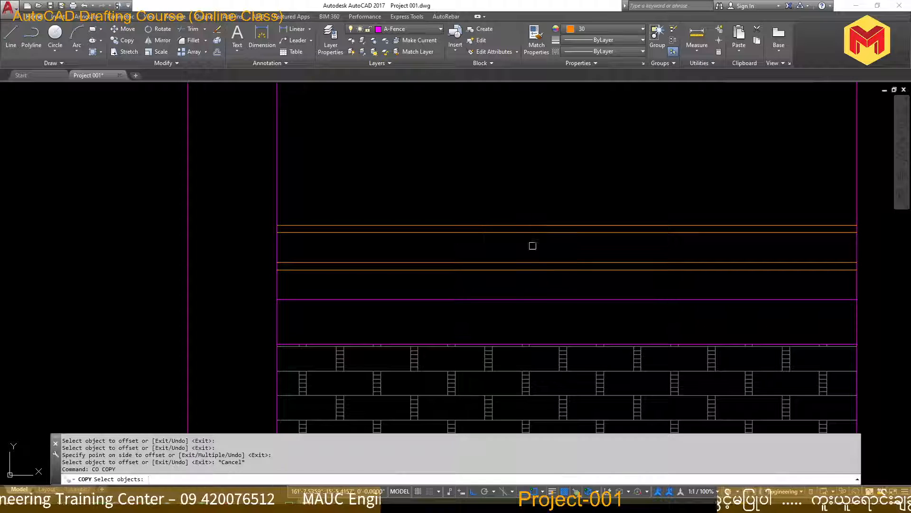
pyautogui.click(531, 244)
pyautogui.click(510, 197)
pyautogui.click(528, 238)
pyautogui.click(498, 195)
pyautogui.press('Return')
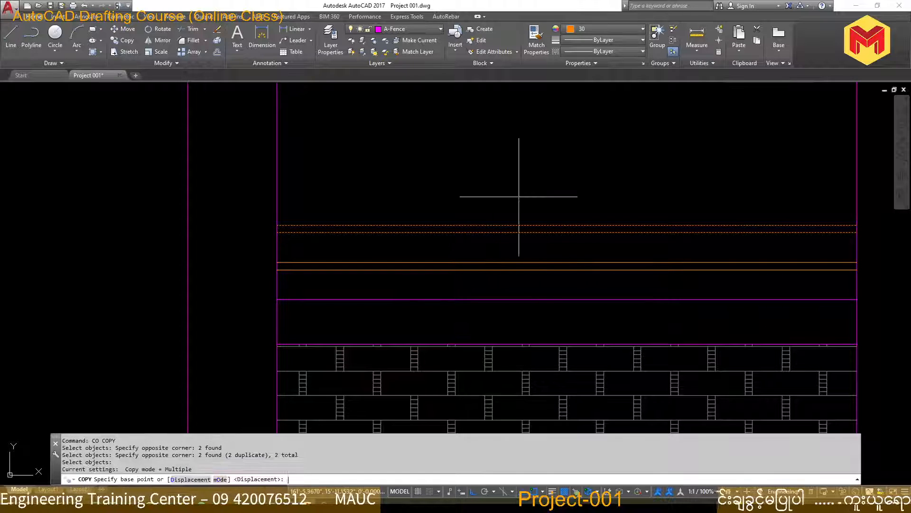
pyautogui.click(280, 260)
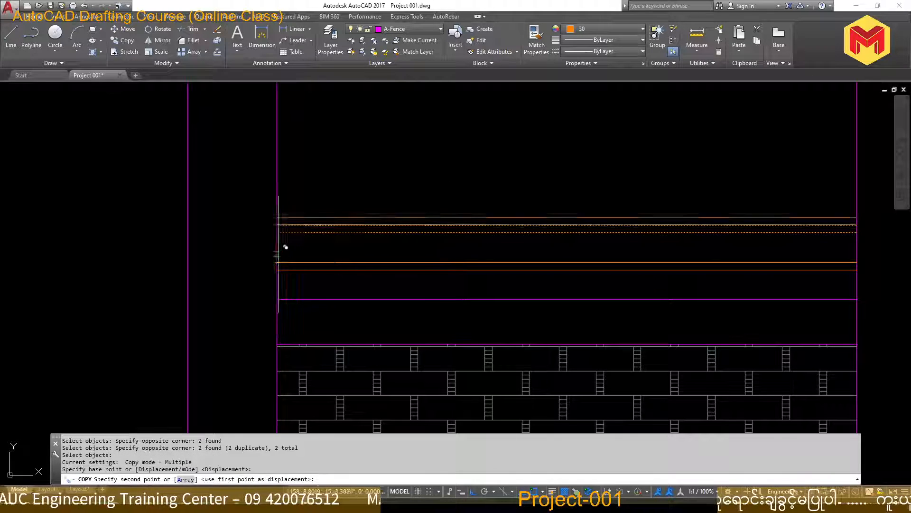
pyautogui.click(281, 209)
pyautogui.click(281, 187)
pyautogui.moveTo(281, 188); pyautogui.dragTo(285, 269, button='middle')
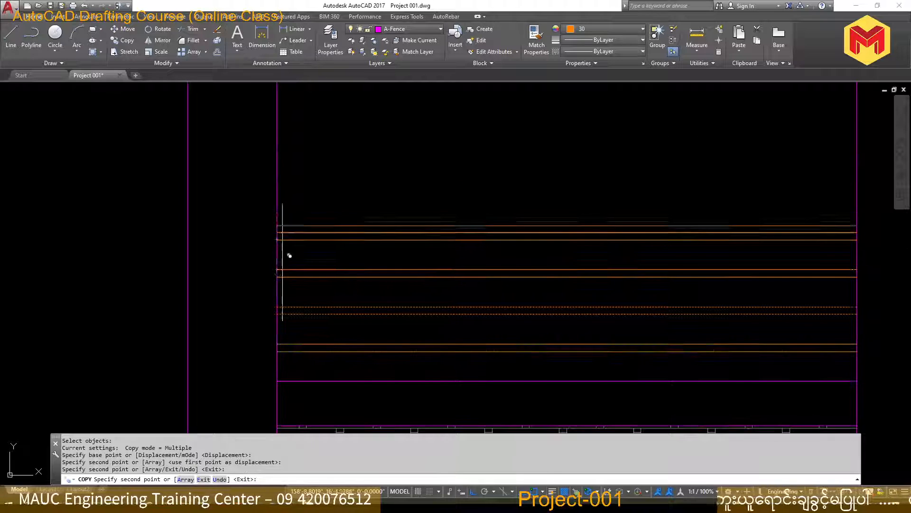
pyautogui.click(284, 232)
pyautogui.click(277, 195)
pyautogui.moveTo(277, 195); pyautogui.dragTo(282, 279, button='middle')
pyautogui.click(280, 241)
pyautogui.press('Return')
pyautogui.scroll(-4, 305, 231)
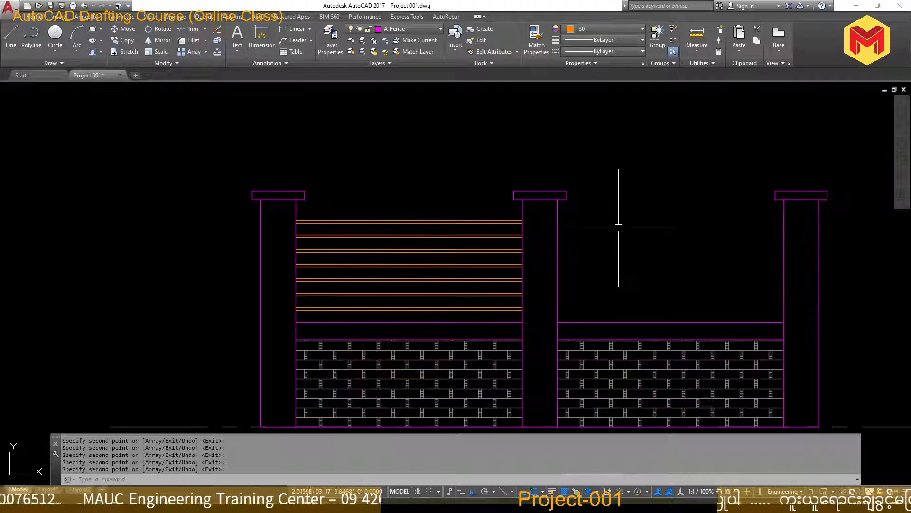
# Erase the five copied railing bars above the second bar
pyautogui.scroll(2, 439, 237)
pyautogui.click(465, 196)
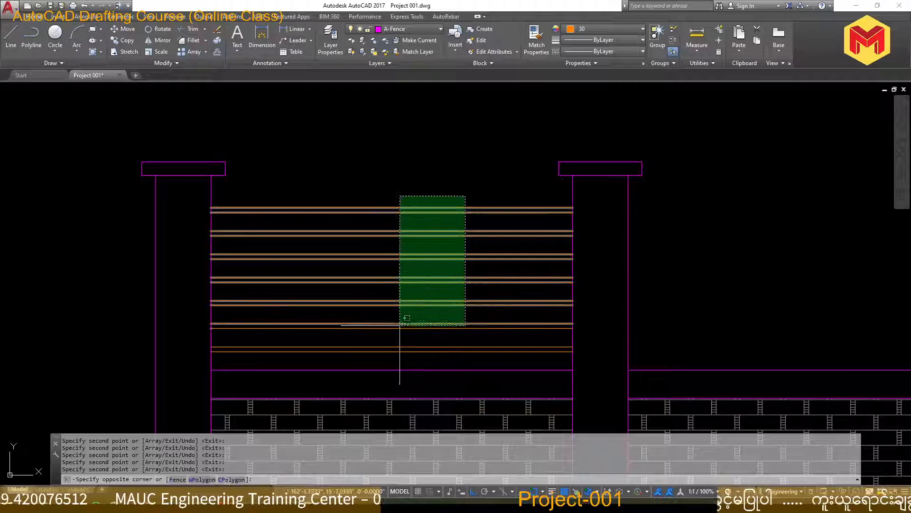
pyautogui.click(405, 325)
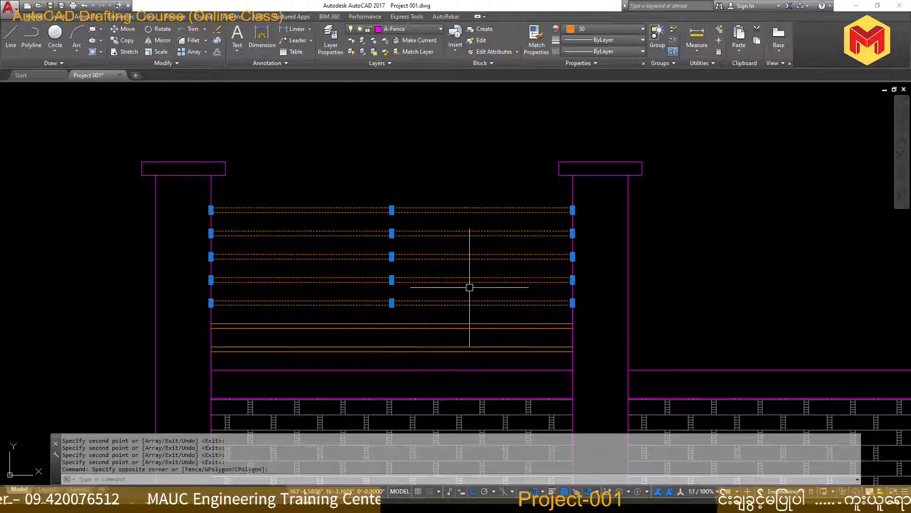
pyautogui.press('Delete')
pyautogui.write('co')
pyautogui.press('Return')
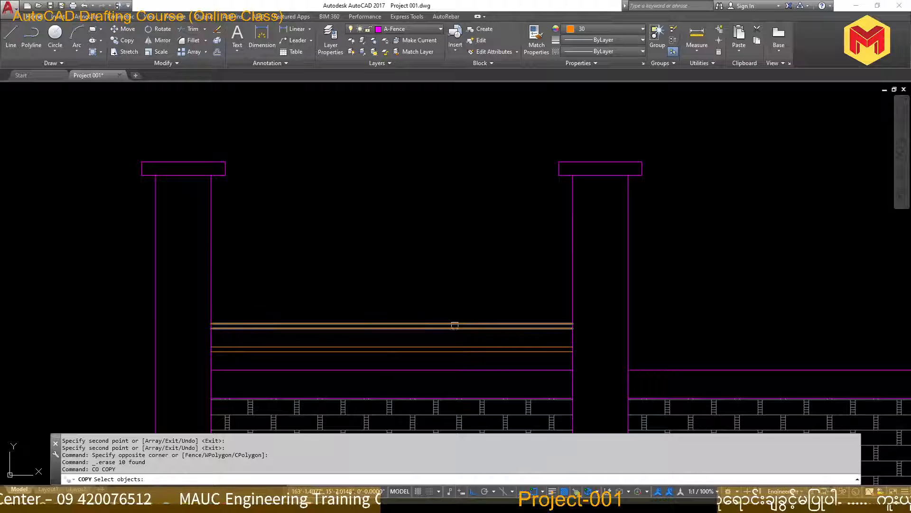
pyautogui.click(457, 335)
pyautogui.click(448, 302)
pyautogui.press('Return')
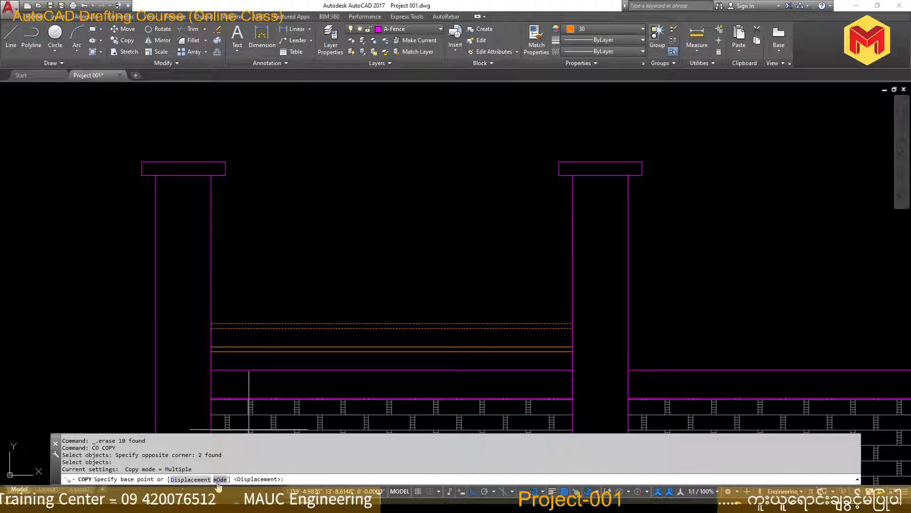
pyautogui.click(211, 347)
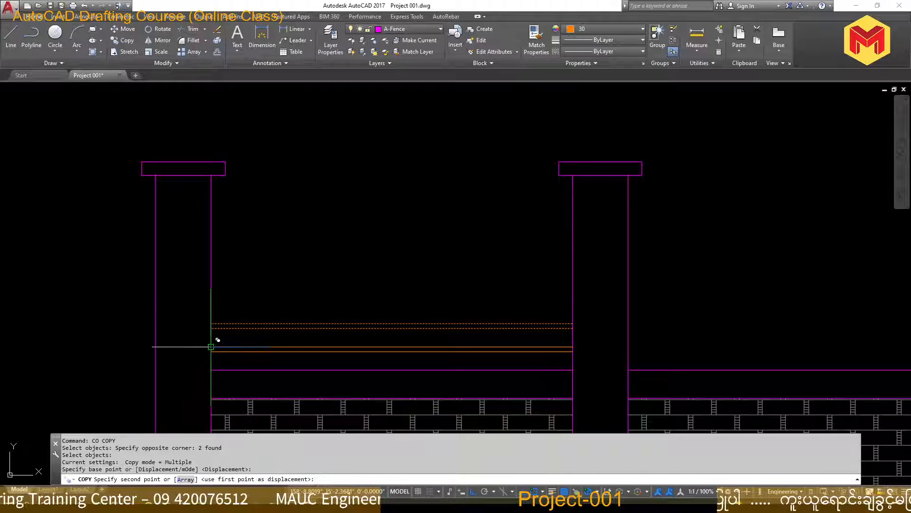
pyautogui.press('Escape')
pyautogui.press('Escape')
# Copy the second railing bar upward with the Array option, using 10 items and a distance of 4"
pyautogui.write('co')
pyautogui.press('Return')
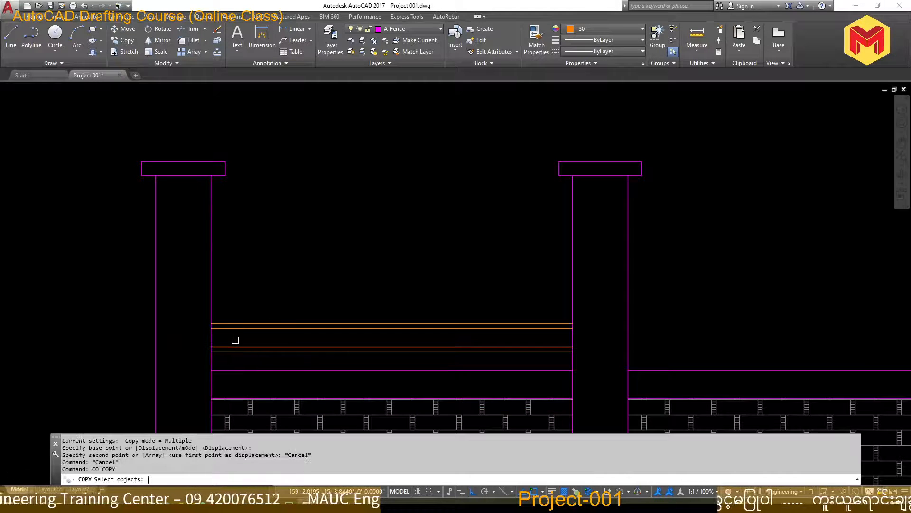
pyautogui.scroll(4, 236, 339)
pyautogui.click(241, 337)
pyautogui.click(207, 255)
pyautogui.press('Return')
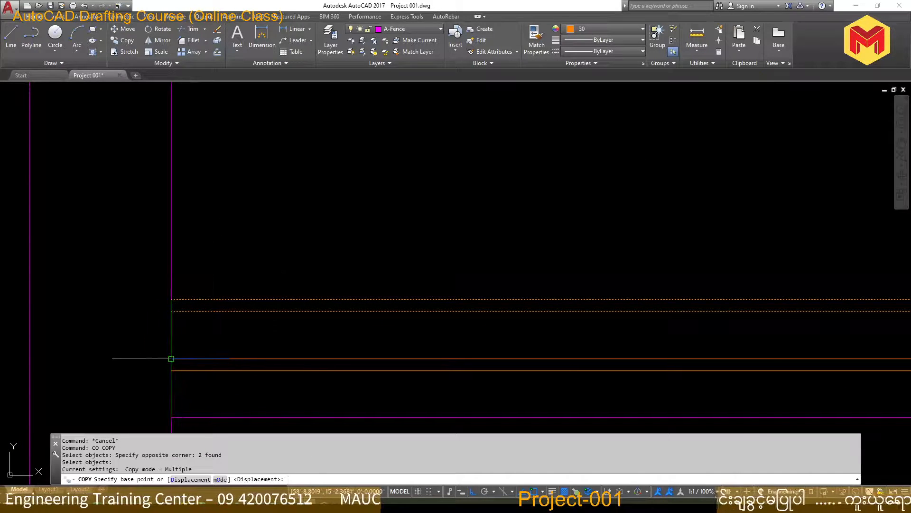
pyautogui.click(171, 358)
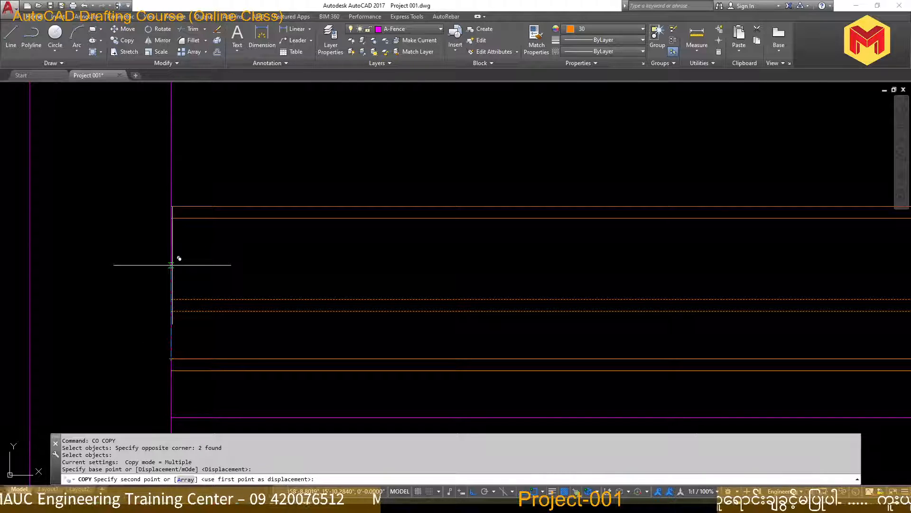
pyautogui.click(185, 480)
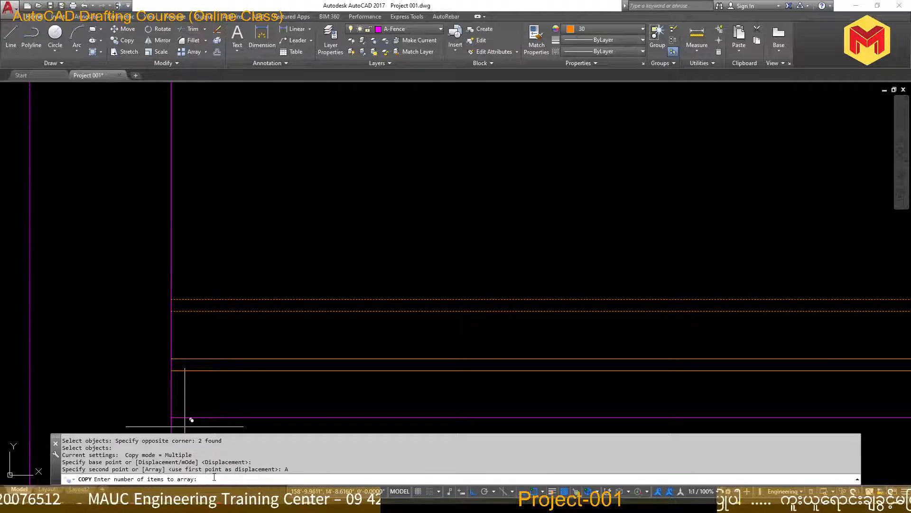
pyautogui.scroll(-3, 223, 187)
pyautogui.scroll(2, 218, 181)
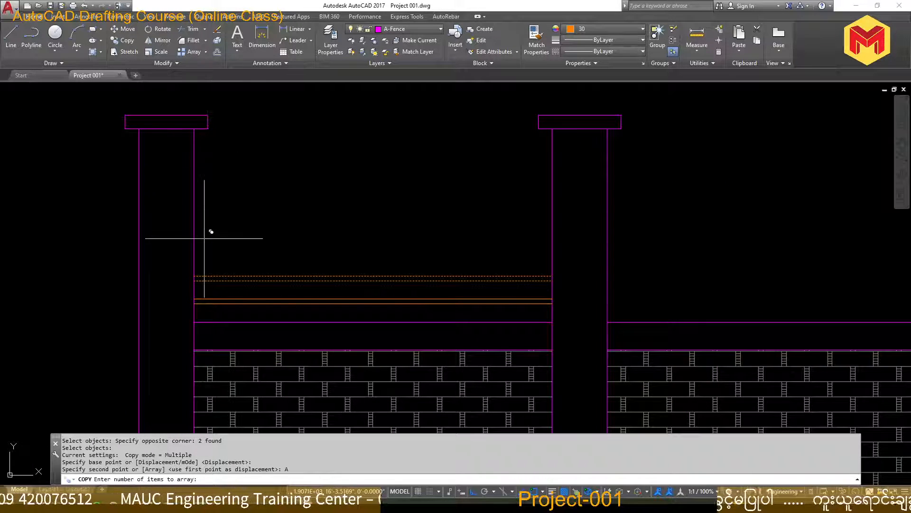
pyautogui.press('Return')
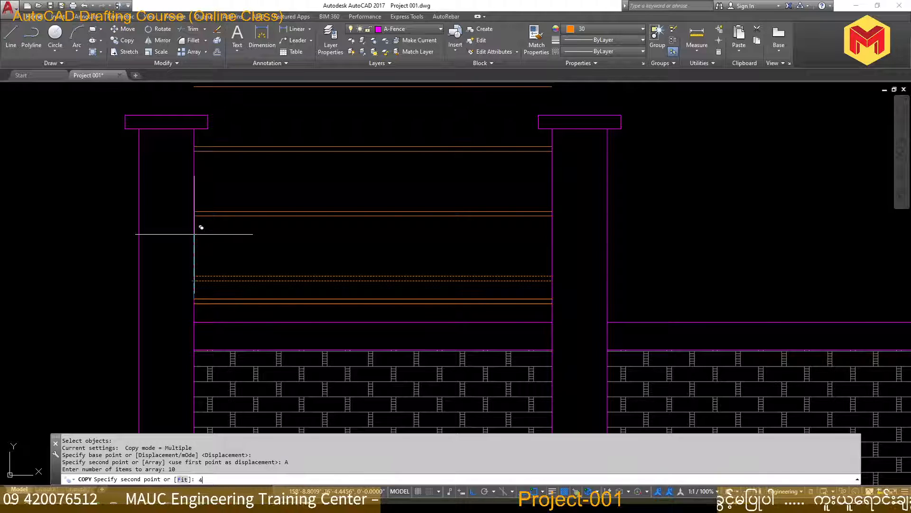
pyautogui.press('Return')
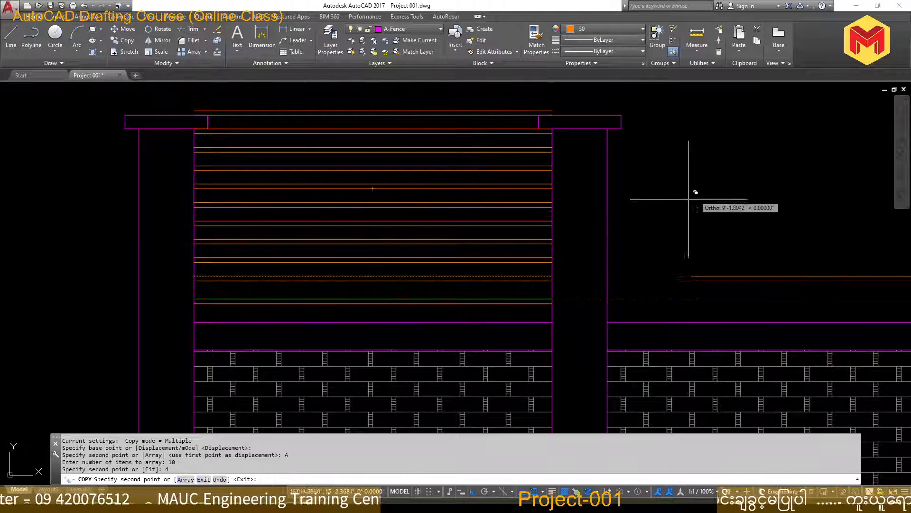
pyautogui.press('Return')
# Erase all the arrayed railing bars above the second bar
pyautogui.scroll(5, 532, 255)
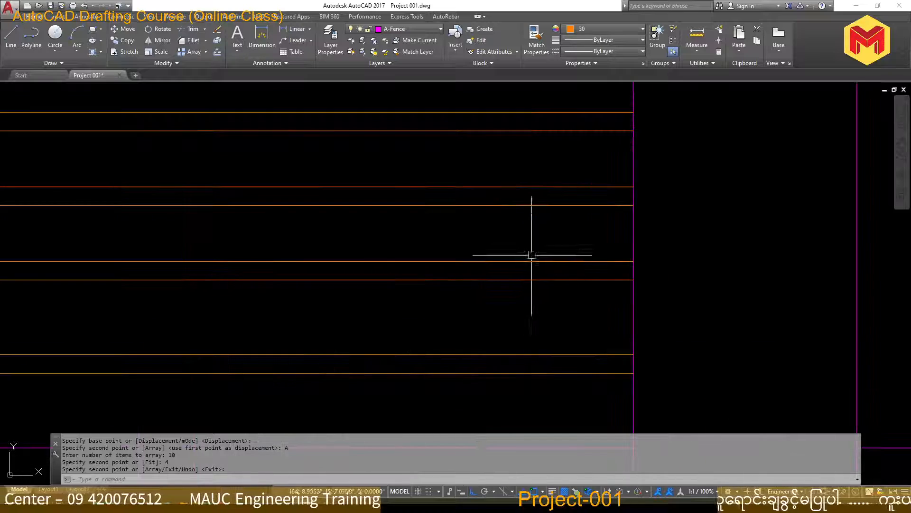
pyautogui.scroll(-3, 564, 268)
pyautogui.moveTo(533, 267)
pyautogui.mouseDown(button='middle')
pyautogui.moveTo(735, 384)
pyautogui.moveTo(726, 427)
pyautogui.moveTo(715, 269)
pyautogui.mouseUp(button='middle')
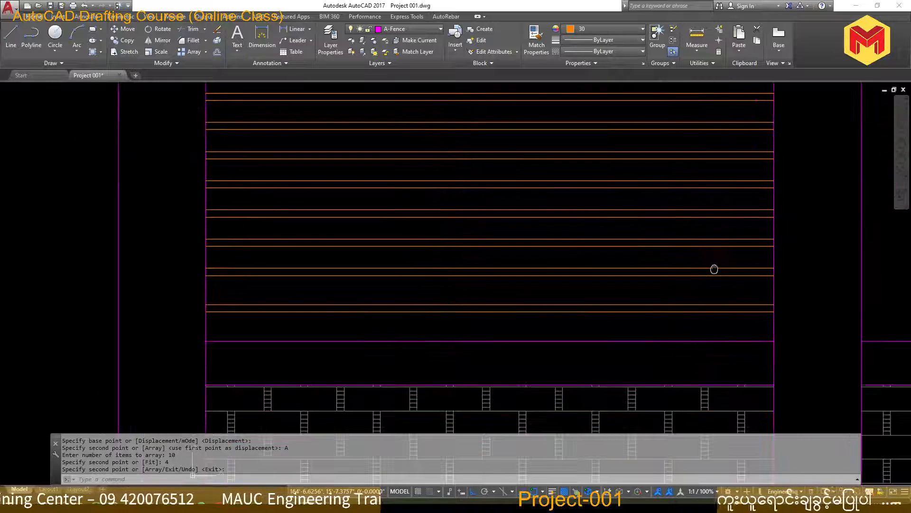
pyautogui.scroll(-2, 613, 288)
pyautogui.click(600, 268)
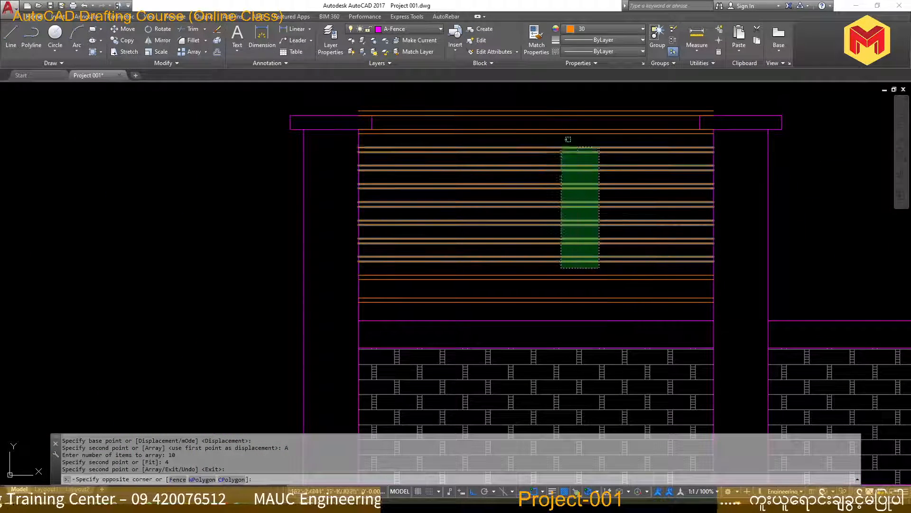
pyautogui.click(538, 102)
pyautogui.press('Delete')
# Array-copy the second railing bar upward as 10 items, spaced from the lowest bar's top-left endpoint to the second bar's top-left endpoint
pyautogui.scroll(3, 439, 263)
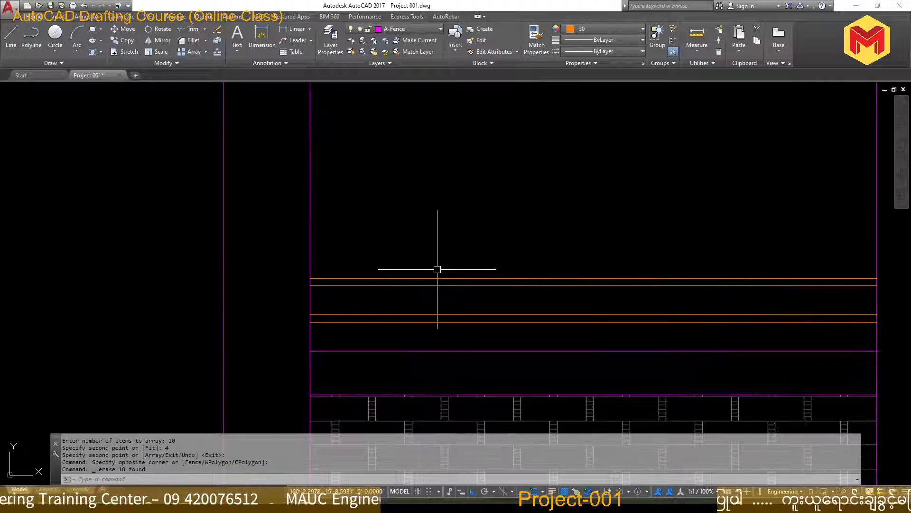
pyautogui.write('co')
pyautogui.press('Return')
pyautogui.click(429, 301)
pyautogui.click(407, 250)
pyautogui.press('Return')
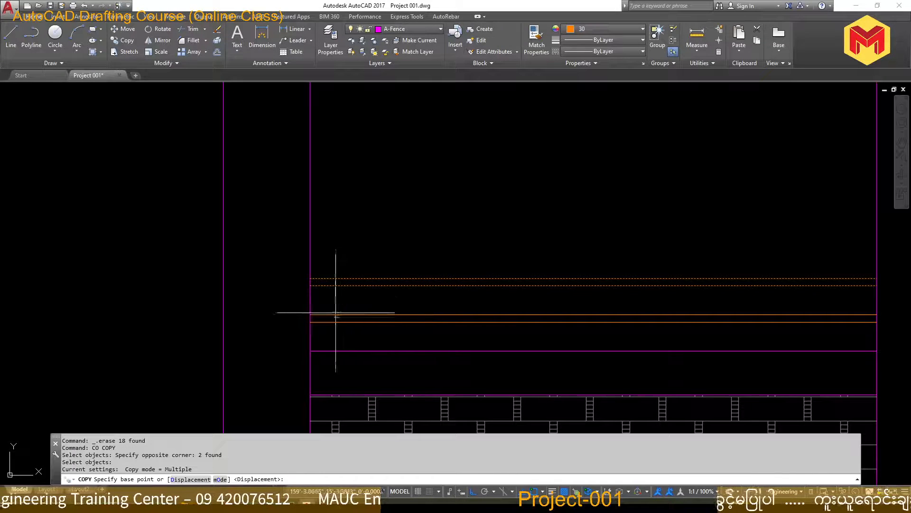
pyautogui.click(310, 314)
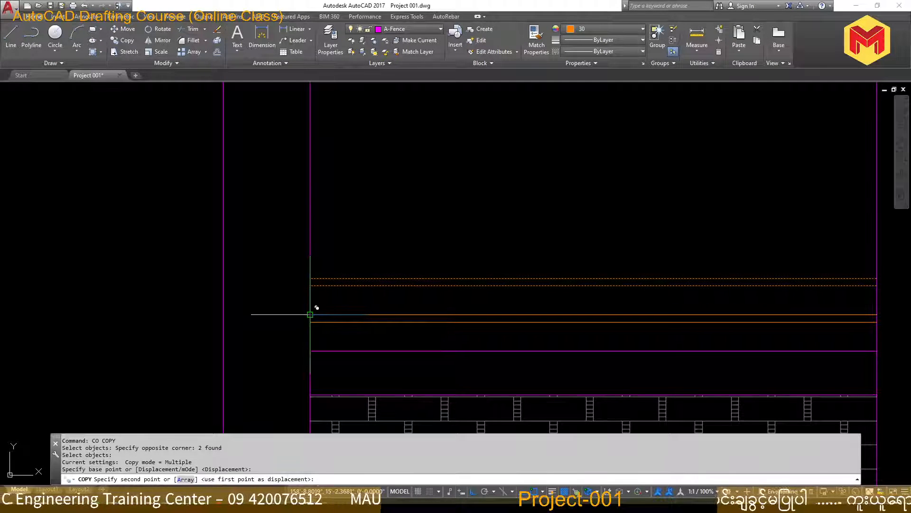
pyautogui.write('a')
pyautogui.press('Return')
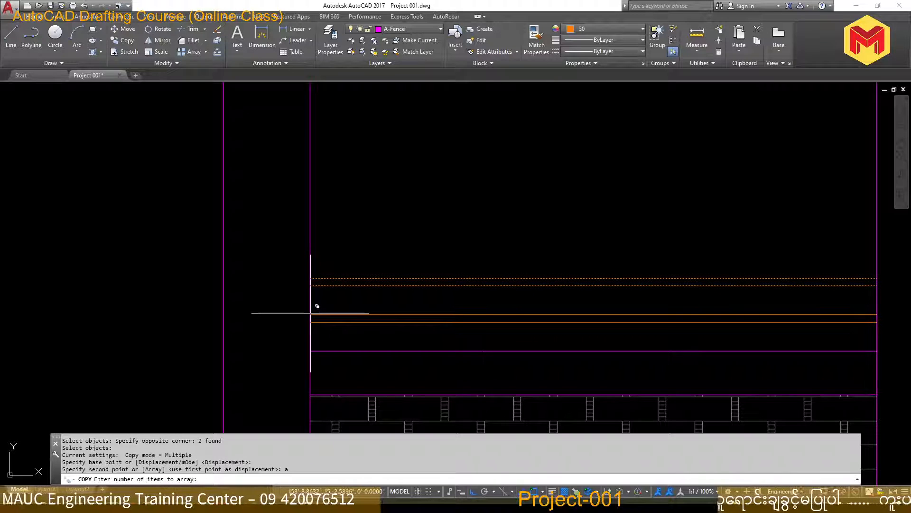
pyautogui.write('10')
pyautogui.press('Return')
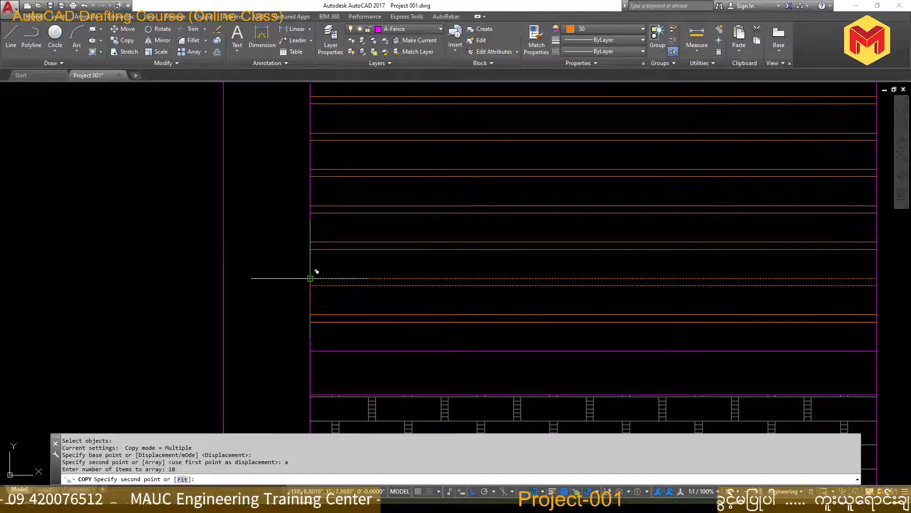
pyautogui.click(310, 279)
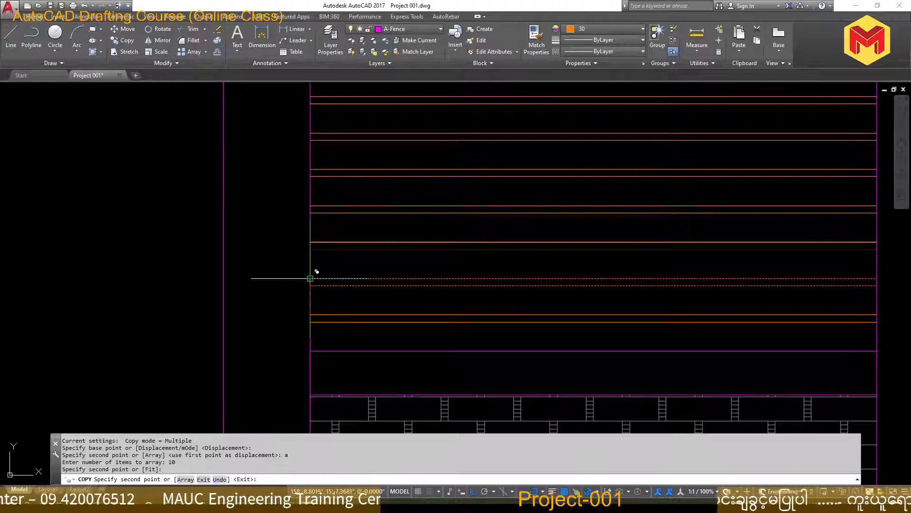
pyautogui.press('Return')
# Erase the three highest railing bars that reach the post caps and beyond
pyautogui.scroll(-4, 719, 301)
pyautogui.scroll(4, 472, 212)
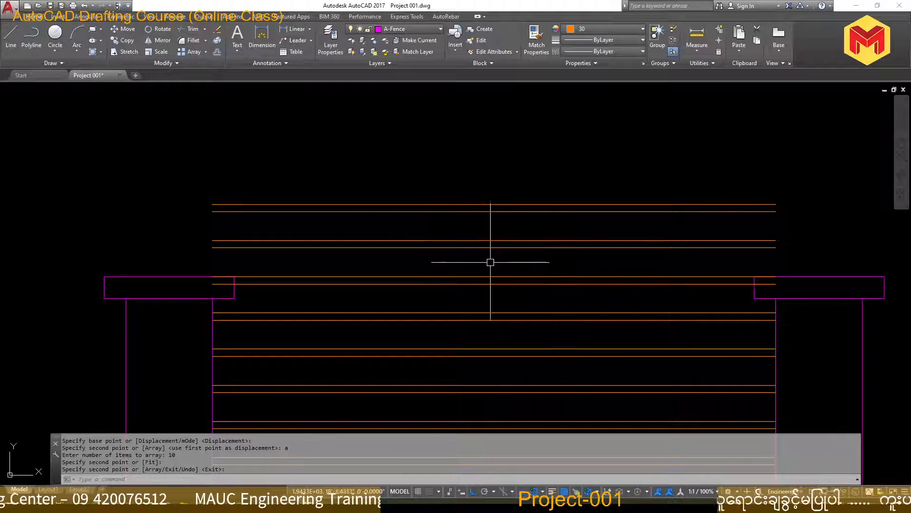
pyautogui.click(494, 294)
pyautogui.click(421, 169)
pyautogui.press('Delete')
pyautogui.scroll(-3, 440, 200)
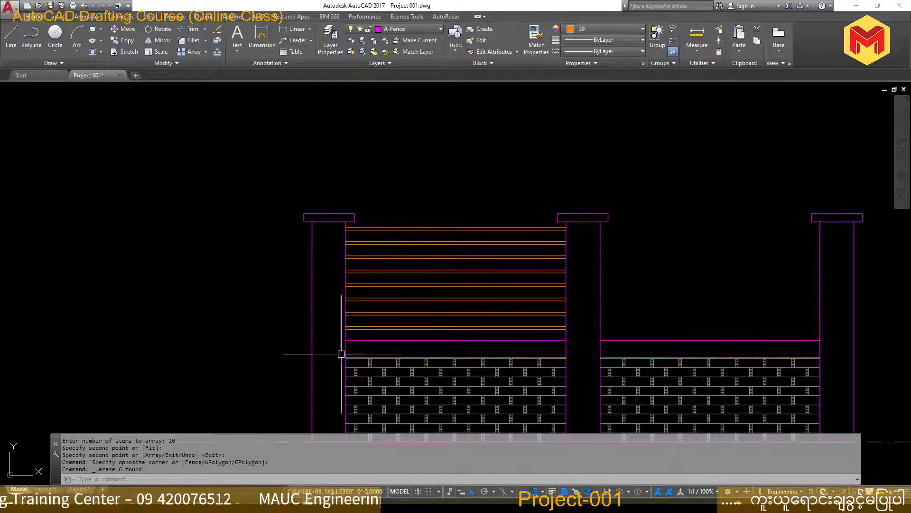
# Switch to the PDF sheet to check the railing in the Fencing Front View, and return to AutoCAD
pyautogui.hotkey('alt', 'Tab')
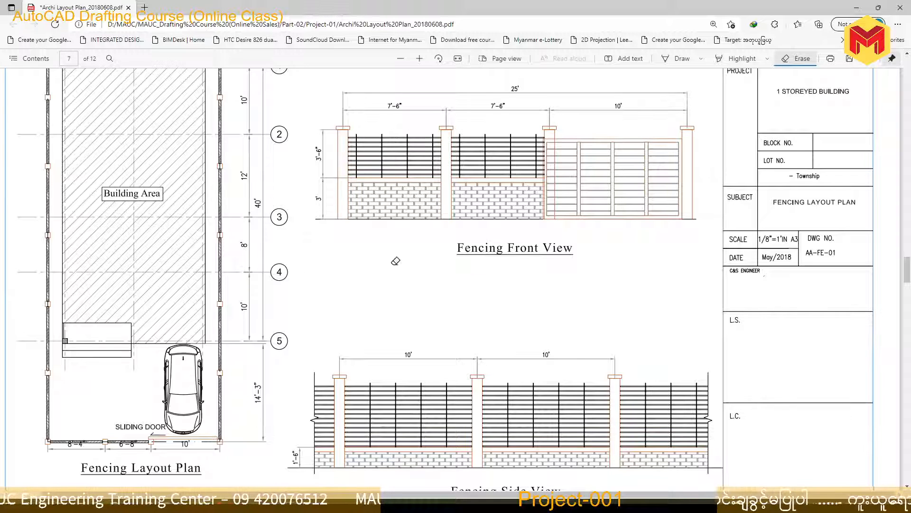
pyautogui.hotkey('alt', 'Tab')
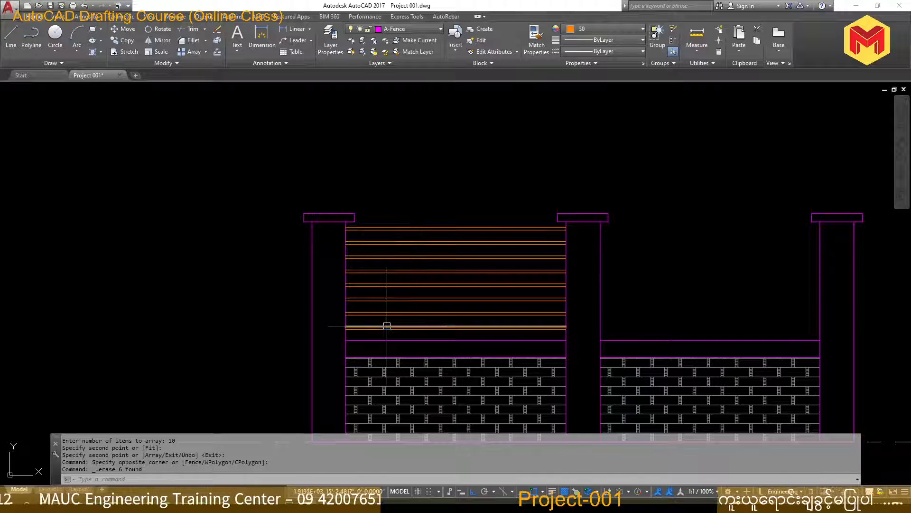
# Draw a vertical line along the left post's inner edge, from the underside of the cap down to the top of the low wall
pyautogui.write('l')
pyautogui.press('Return')
pyautogui.scroll(4, 359, 240)
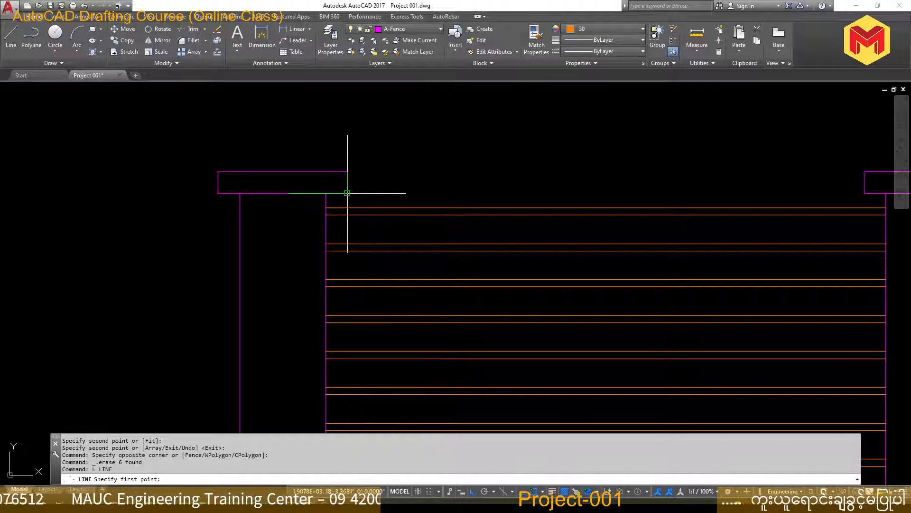
pyautogui.scroll(-3, 326, 194)
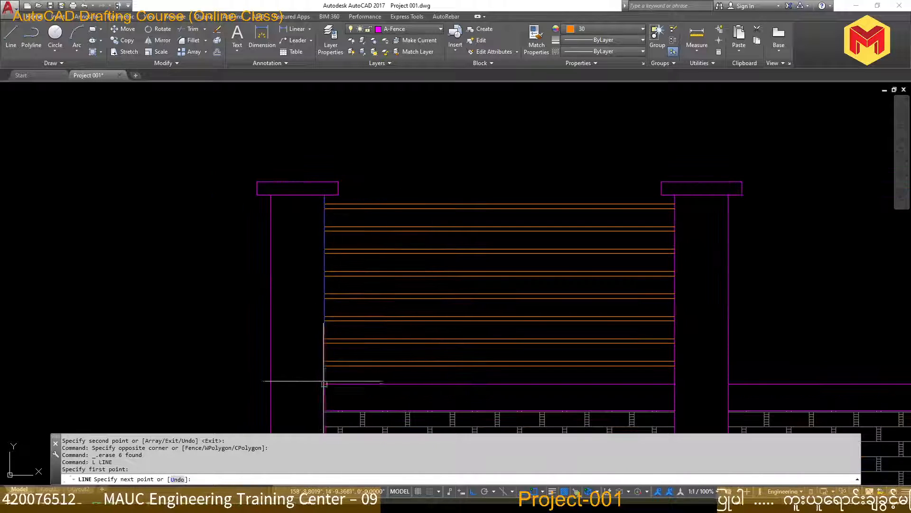
pyautogui.click(325, 231)
pyautogui.press('Return')
# Offset the new vertical line 1 inch to the right, into the railing panel
pyautogui.write('o')
pyautogui.press('Return')
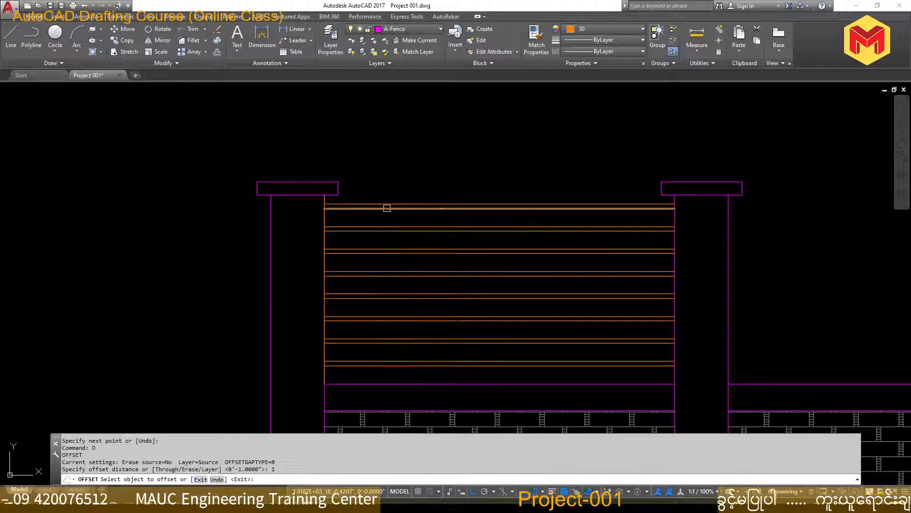
pyautogui.click(326, 220)
pyautogui.click(355, 203)
pyautogui.press('Escape')
pyautogui.press('Escape')
# Close the upper end of the vertical bar with a short line between its two edges
pyautogui.scroll(5, 332, 202)
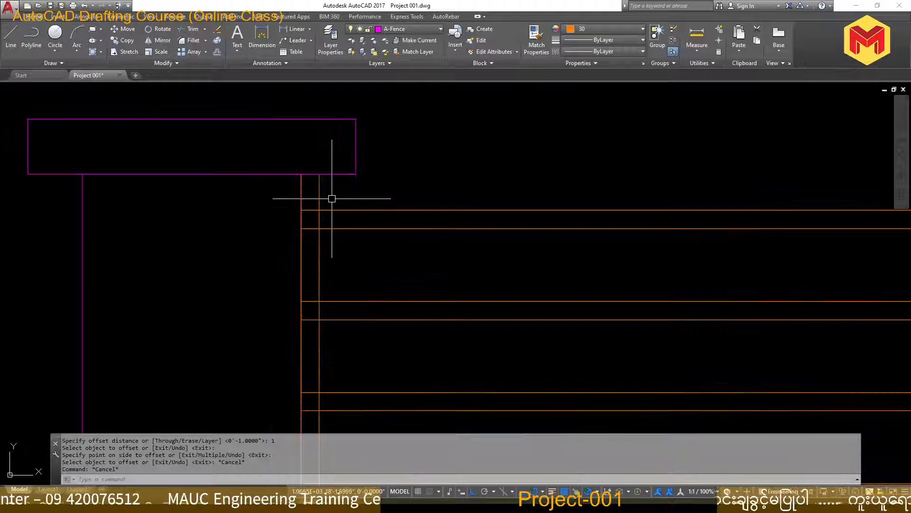
pyautogui.click(331, 194)
pyautogui.click(368, 188)
pyautogui.write('l')
pyautogui.press('Return')
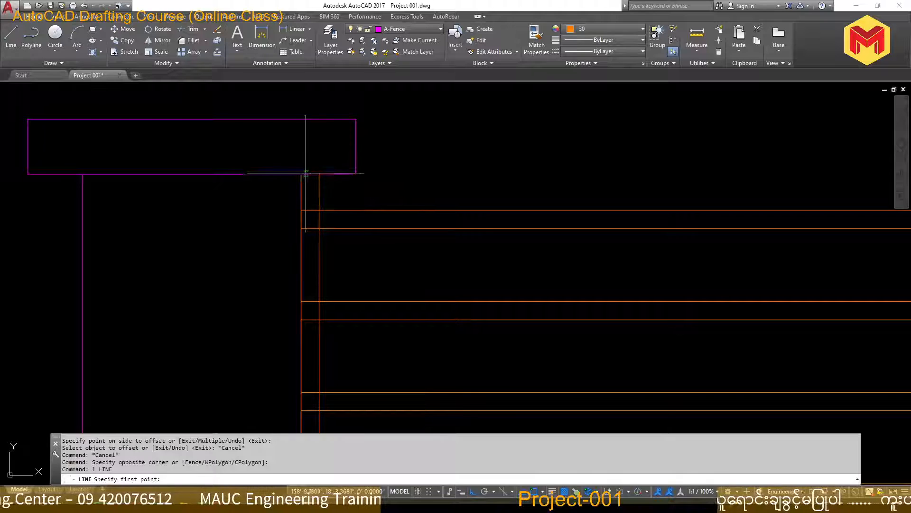
pyautogui.click(301, 174)
pyautogui.click(320, 174)
pyautogui.press('Return')
# Close the lower end of the vertical bar with a short line along the top of the low wall
pyautogui.scroll(-2, 336, 228)
pyautogui.moveTo(346, 260); pyautogui.dragTo(356, 151, button='middle')
pyautogui.moveTo(354, 332); pyautogui.dragTo(358, 264, button='middle')
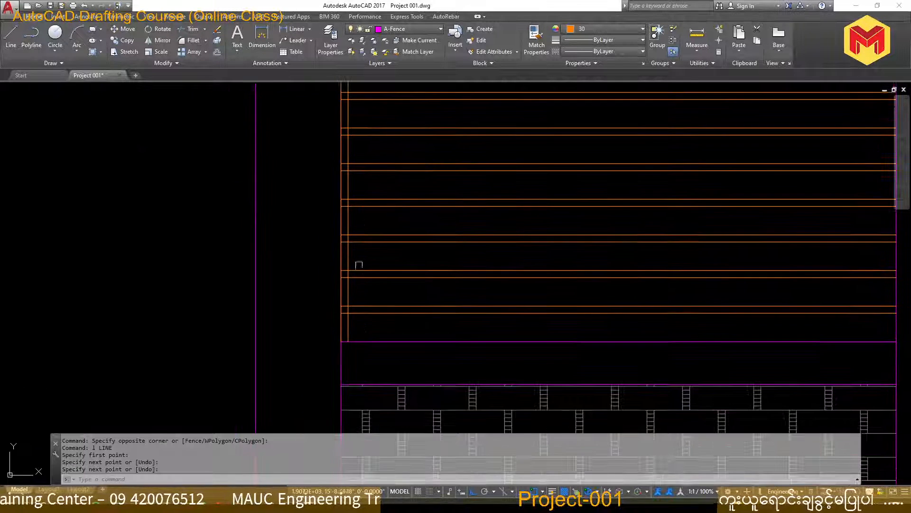
pyautogui.press('Return')
pyautogui.click(341, 341)
pyautogui.click(348, 341)
pyautogui.press('Return')
# Move the vertical bar's two edges and two end lines 6 inches to the right, away from the left post
pyautogui.scroll(4, 351, 240)
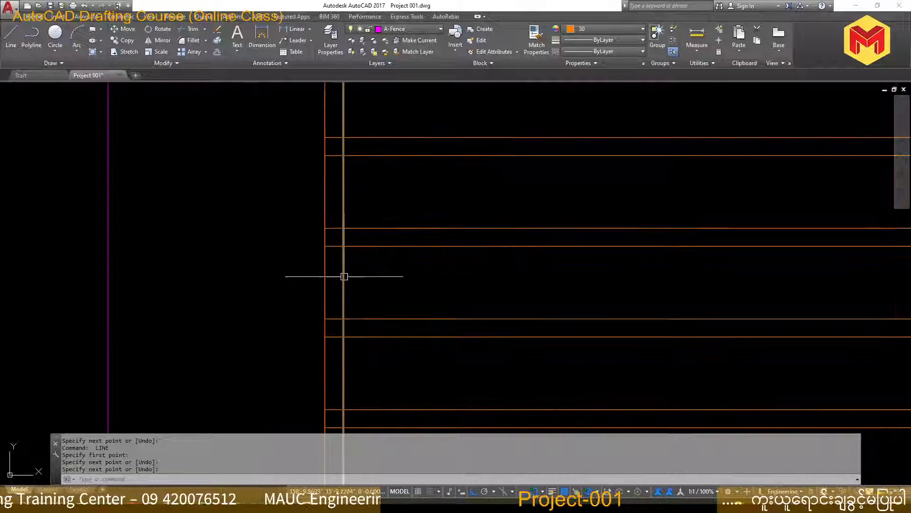
pyautogui.click(344, 276)
pyautogui.click(326, 281)
pyautogui.scroll(-4, 328, 281)
pyautogui.moveTo(317, 170); pyautogui.dragTo(341, 380, button='middle')
pyautogui.scroll(4, 346, 273)
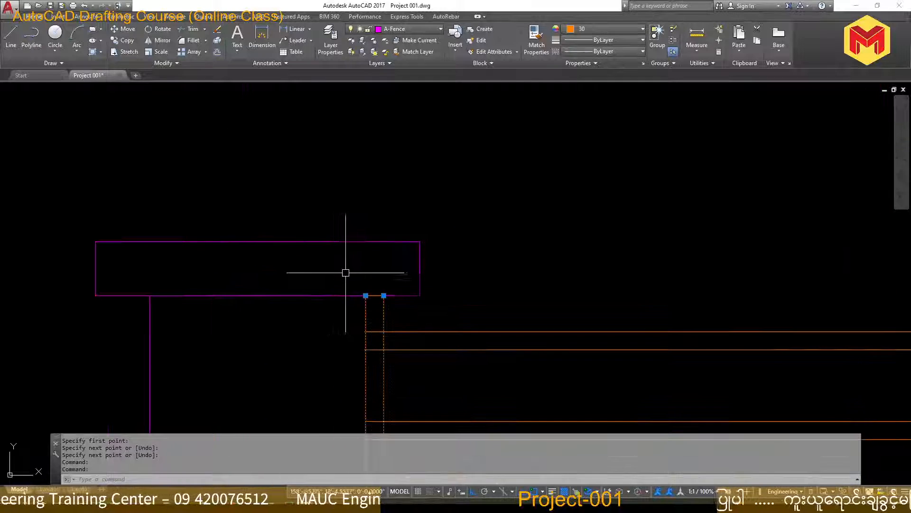
pyautogui.click(346, 273)
pyautogui.click(422, 310)
pyautogui.scroll(-6, 417, 315)
pyautogui.moveTo(417, 315); pyautogui.dragTo(421, 201, button='middle')
pyautogui.scroll(8, 425, 186)
pyautogui.click(446, 177)
pyautogui.click(394, 265)
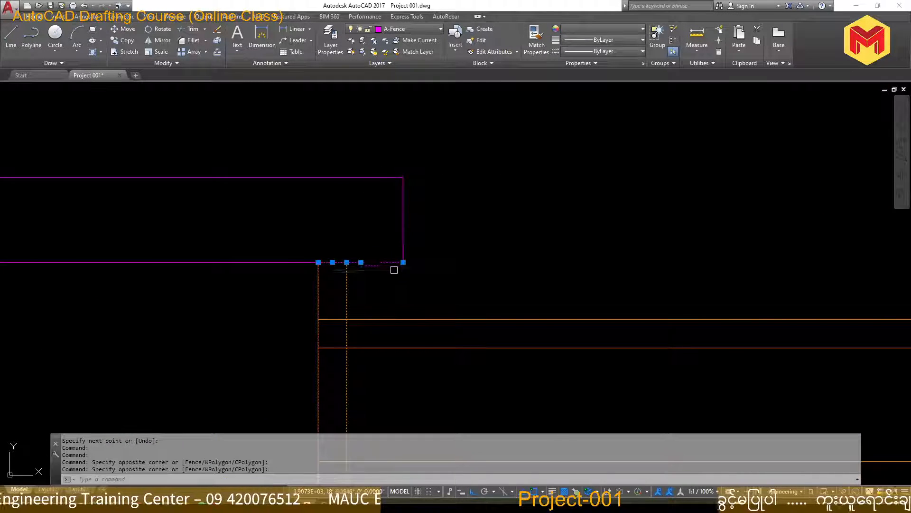
pyautogui.keyDown('shift'); pyautogui.click(394, 269); pyautogui.keyUp('shift')
pyautogui.keyDown('shift'); pyautogui.click(401, 260); pyautogui.keyUp('shift')
pyautogui.scroll(-8, 401, 261)
pyautogui.moveTo(403, 404); pyautogui.dragTo(388, 218, button='middle')
pyautogui.scroll(6, 398, 230)
pyautogui.click(277, 323)
pyautogui.click(372, 359)
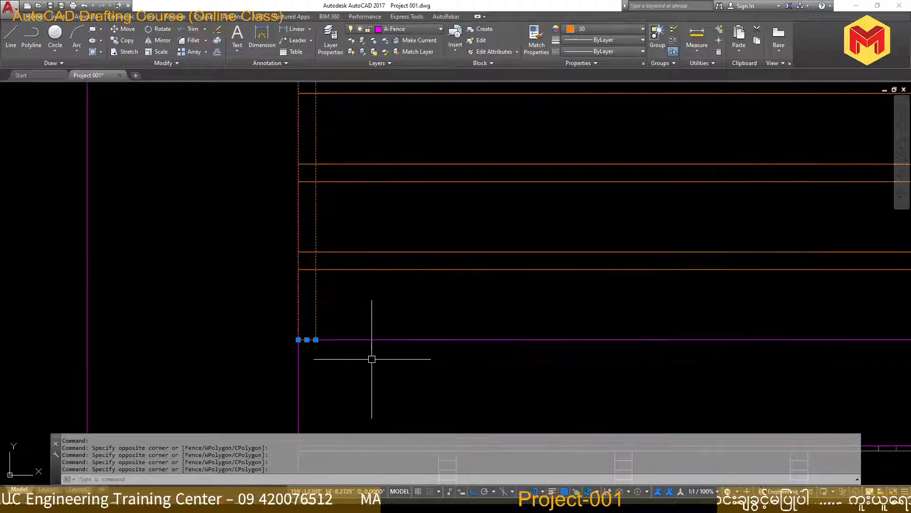
pyautogui.scroll(-5, 372, 359)
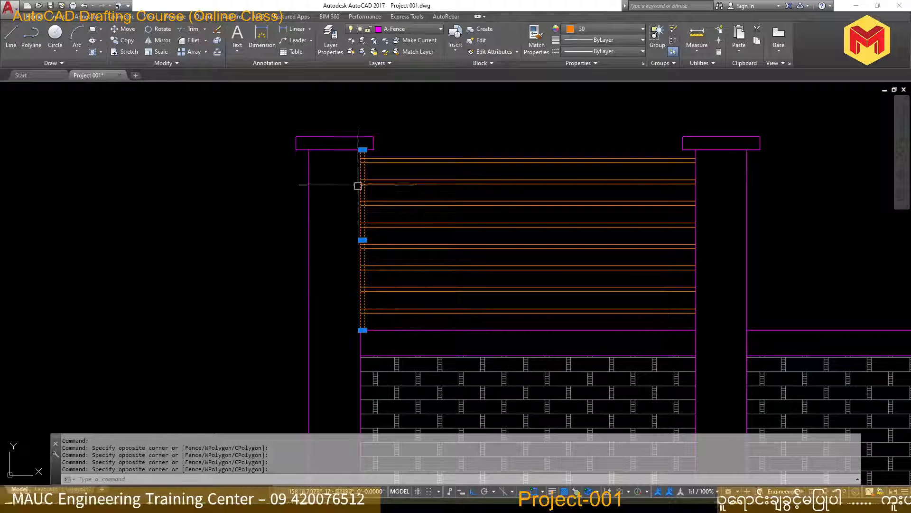
pyautogui.scroll(4, 387, 156)
pyautogui.moveTo(408, 135); pyautogui.dragTo(389, 192, button='middle')
pyautogui.write('m')
pyautogui.press('space')
pyautogui.click(415, 158)
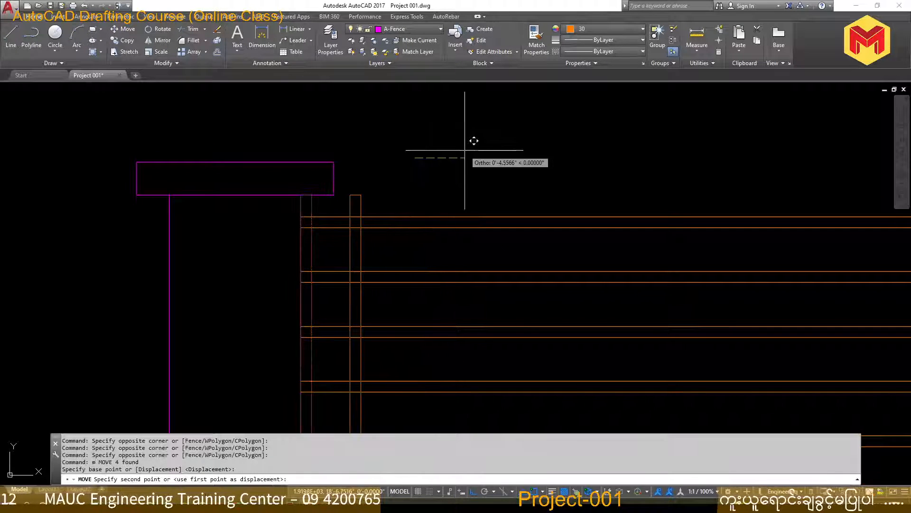
pyautogui.write('6')
pyautogui.press('Return')
pyautogui.scroll(-4, 466, 149)
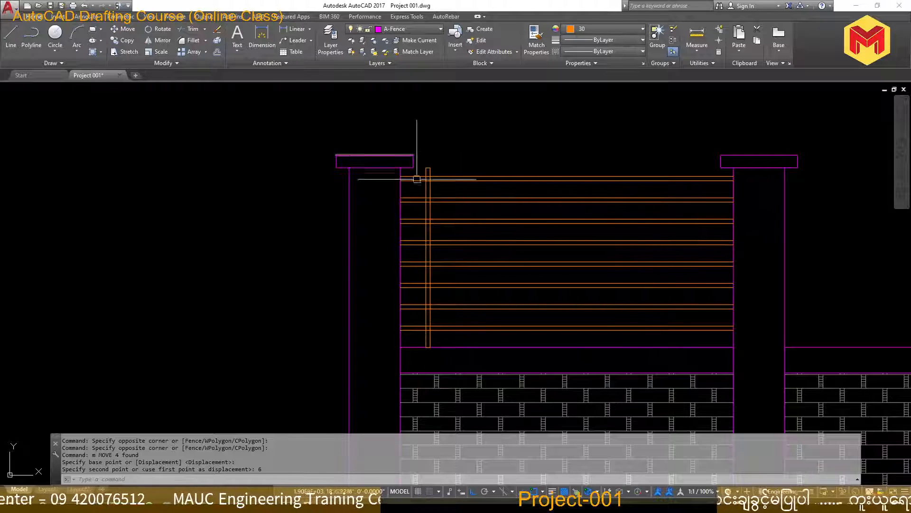
# Try to trim the horizontal railing bars where they cross inside the vertical bar
pyautogui.scroll(5, 431, 186)
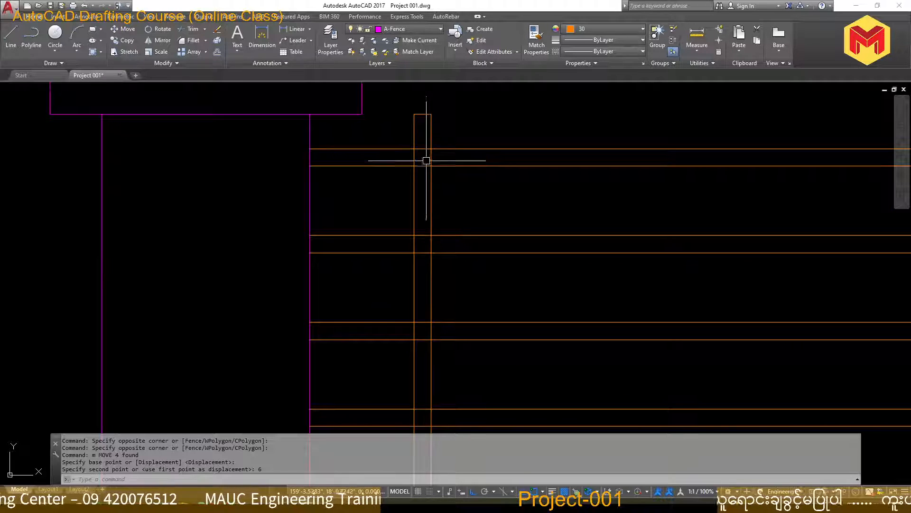
pyautogui.write('tr')
pyautogui.press('Return')
pyautogui.press('Return')
pyautogui.click(426, 140)
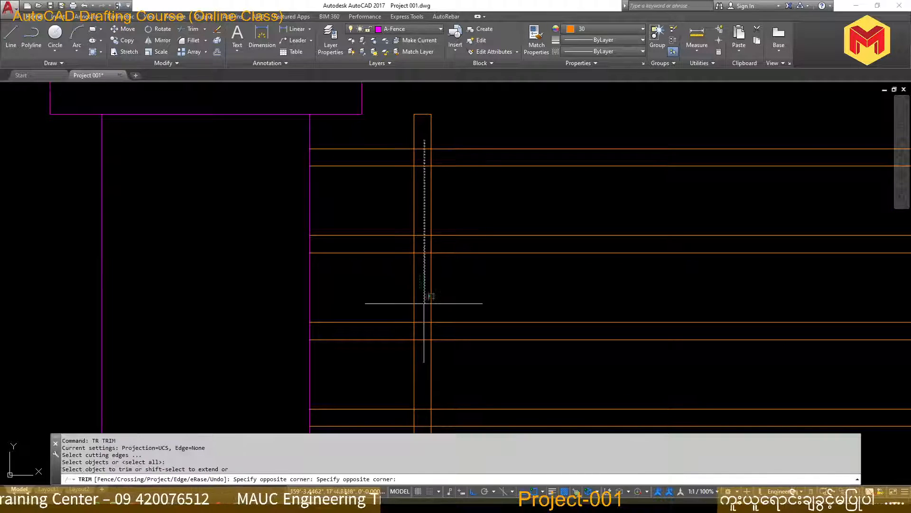
pyautogui.click(420, 311)
pyautogui.scroll(-2, 500, 215)
pyautogui.click(540, 225)
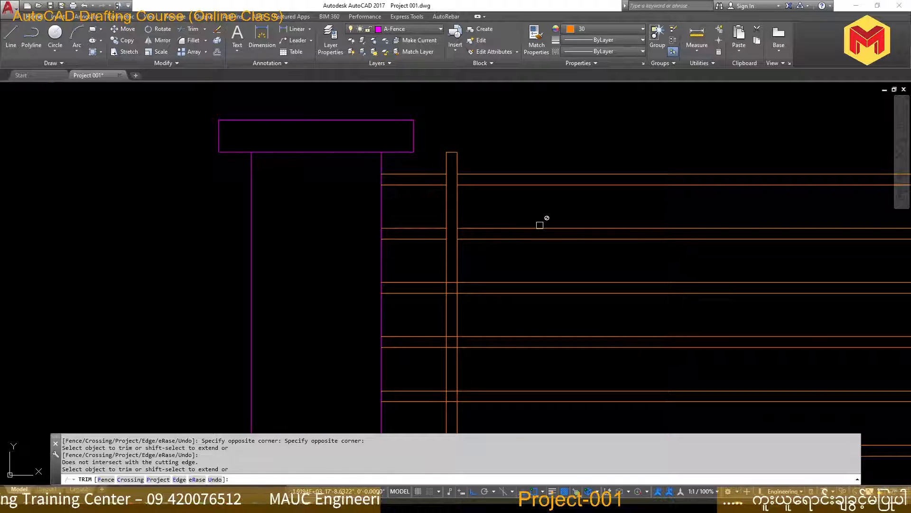
pyautogui.hotkey('ctrl', 'z')
pyautogui.scroll(-4, 525, 236)
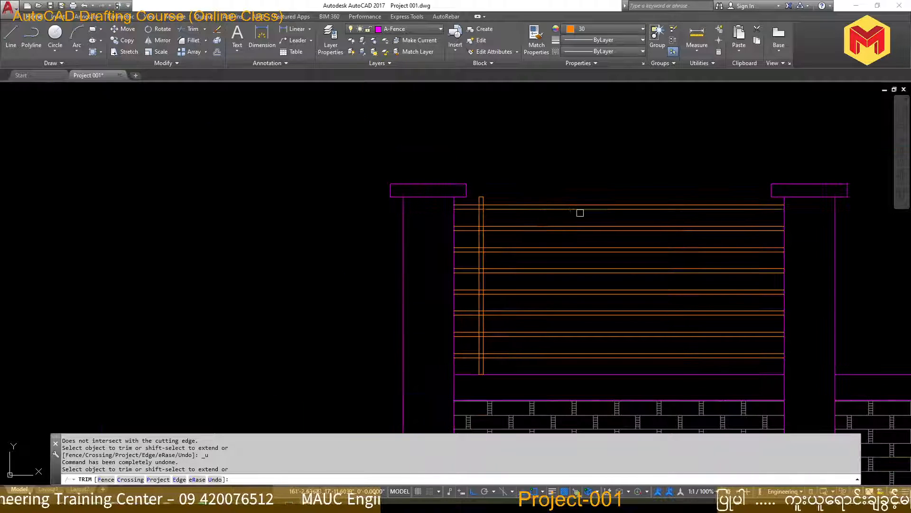
pyautogui.press('Escape')
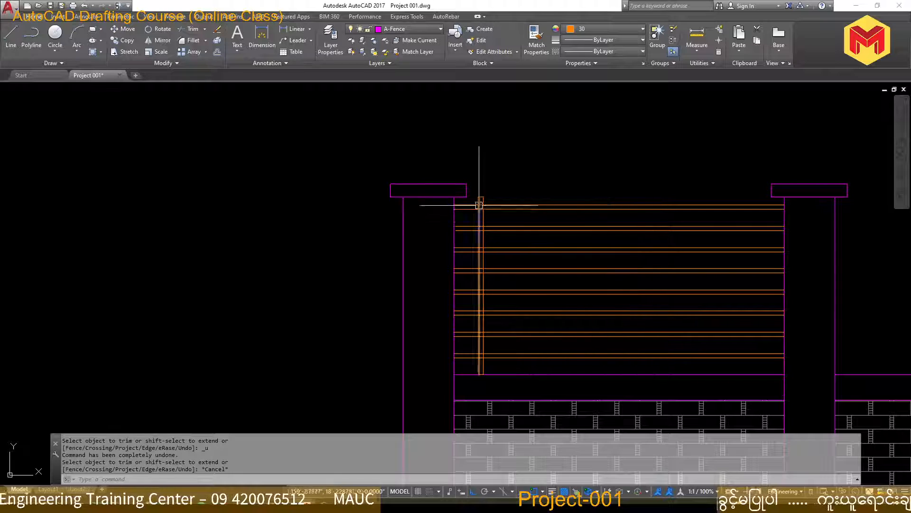
pyautogui.scroll(4, 479, 203)
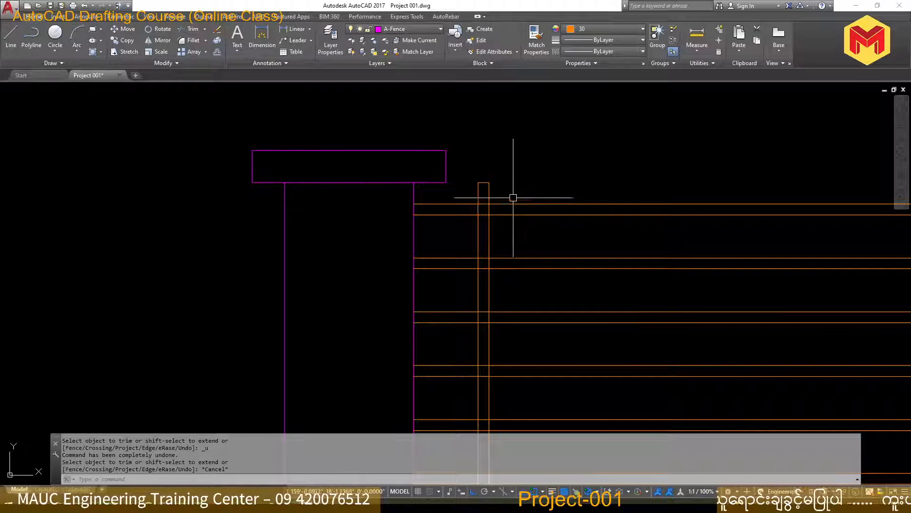
pyautogui.scroll(-10, 518, 194)
pyautogui.scroll(7, 528, 162)
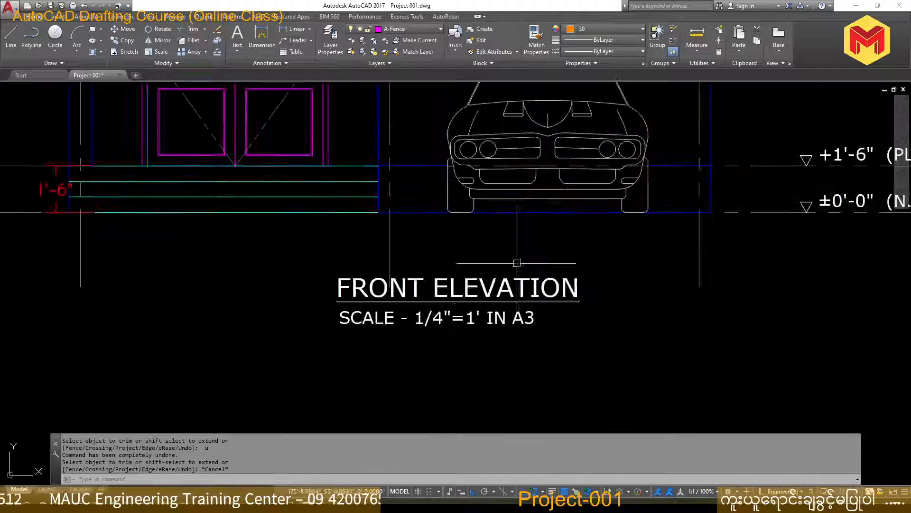
pyautogui.click(506, 328)
pyautogui.click(482, 329)
pyautogui.scroll(-2, 481, 329)
pyautogui.write('co')
pyautogui.press('space')
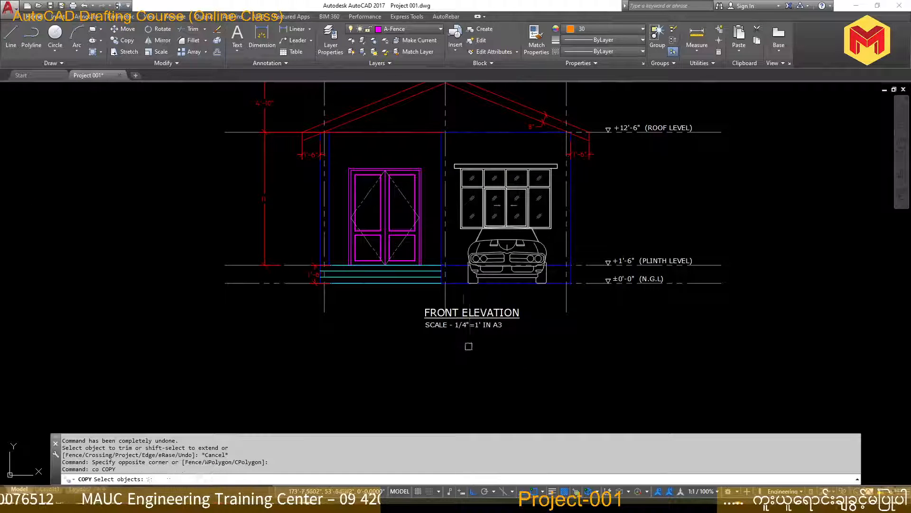
pyautogui.moveTo(463, 354); pyautogui.dragTo(482, 202, button='middle')
pyautogui.click(487, 185)
pyautogui.press('Escape')
pyautogui.press('Escape')
# Copy the scale note under the FRONT ELEVATION title to the empty area left of the elevation
pyautogui.click(484, 174)
pyautogui.write('co')
pyautogui.press('space')
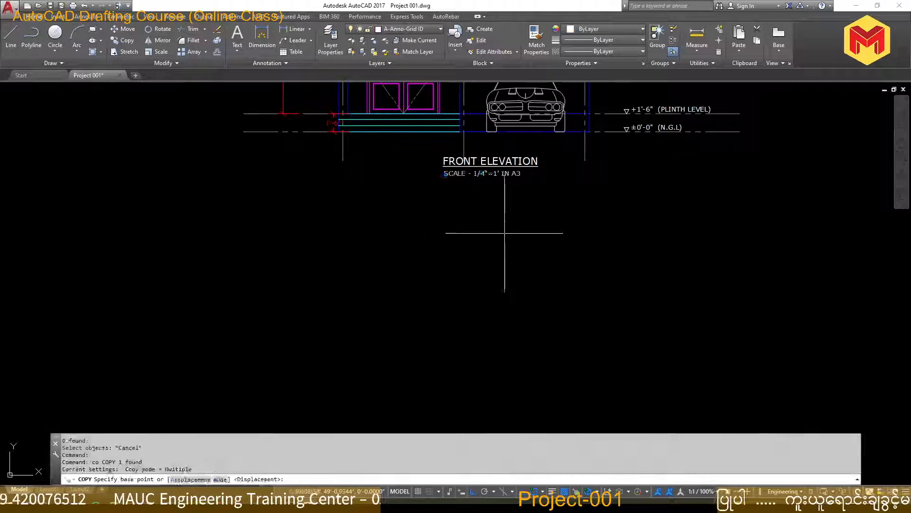
pyautogui.click(504, 232)
pyautogui.scroll(-5, 435, 232)
pyautogui.click(322, 246)
pyautogui.press('space')
# Replace the text of the copied scale note with "wipeout"
pyautogui.scroll(7, 322, 216)
pyautogui.click(262, 197)
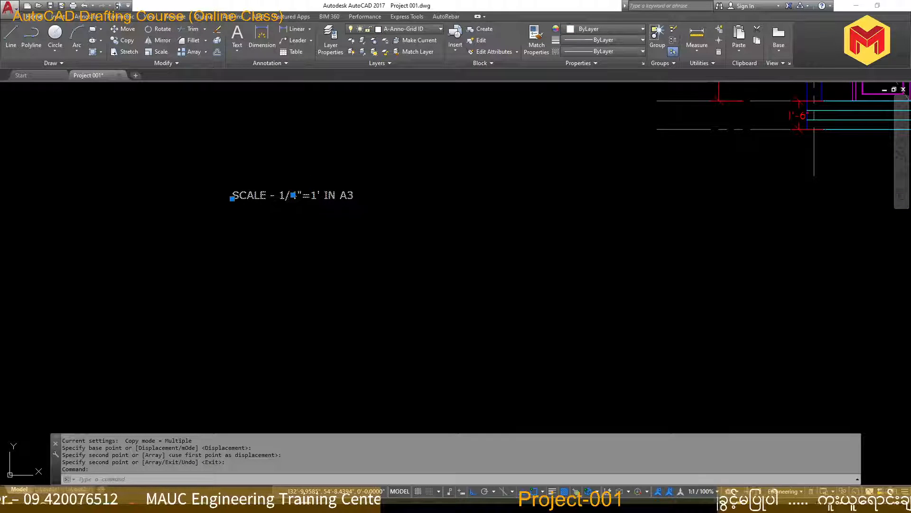
pyautogui.doubleClick(264, 199)
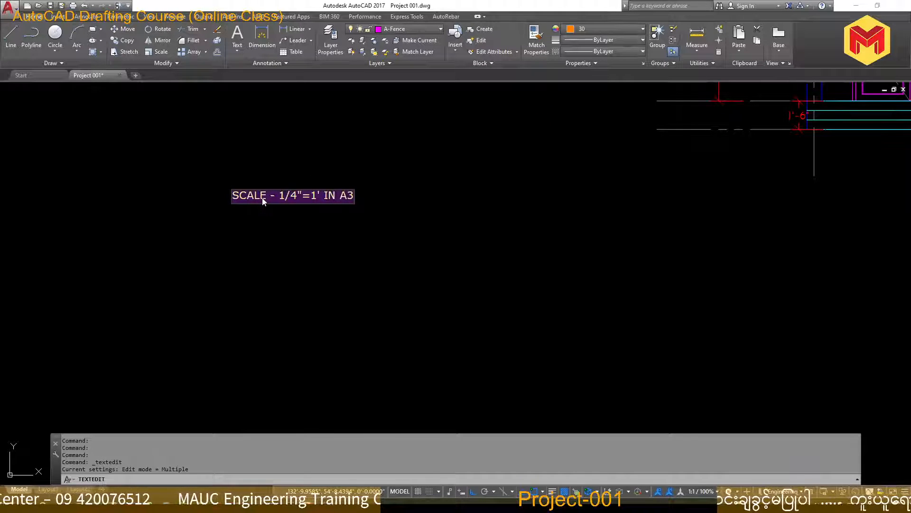
pyautogui.write('wipeout')
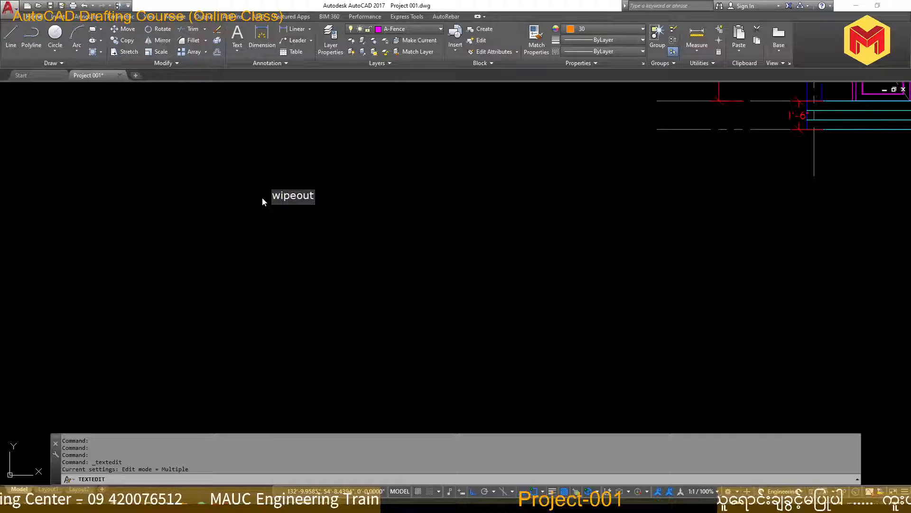
pyautogui.press('Return')
pyautogui.press('Escape')
# Create a wipeout through the vertical bar's four corners to mask the horizontal railing bars behind it
pyautogui.scroll(-7, 330, 184)
pyautogui.scroll(8, 448, 370)
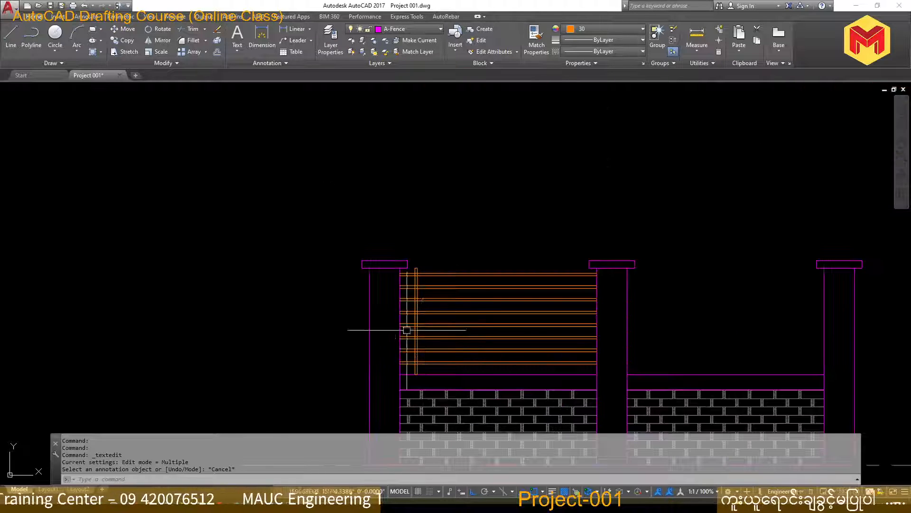
pyautogui.scroll(-6, 297, 151)
pyautogui.scroll(10, 320, 125)
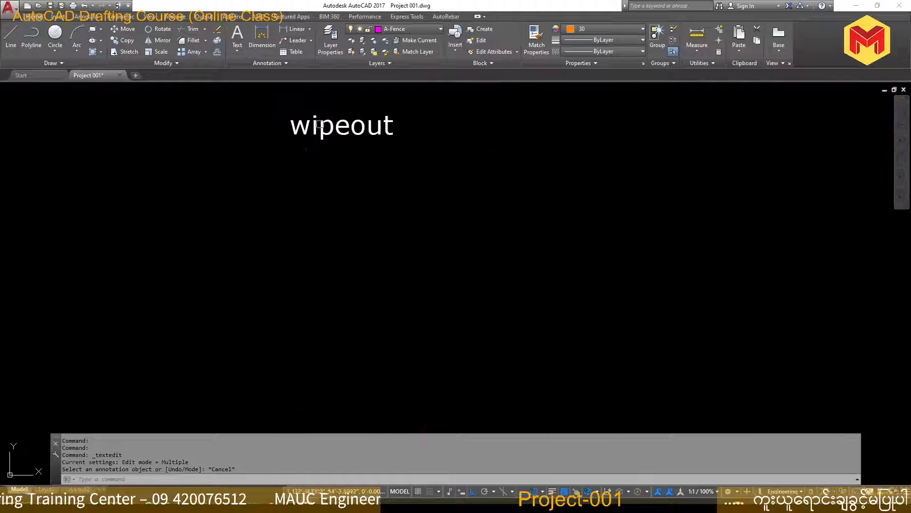
pyautogui.scroll(6, 319, 124)
pyautogui.write('wi')
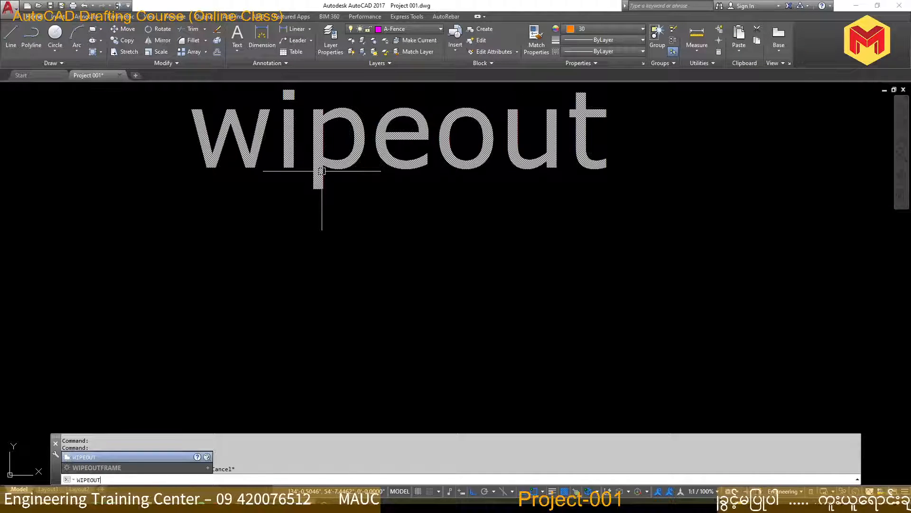
pyautogui.press('Return')
pyautogui.scroll(-10, 321, 170)
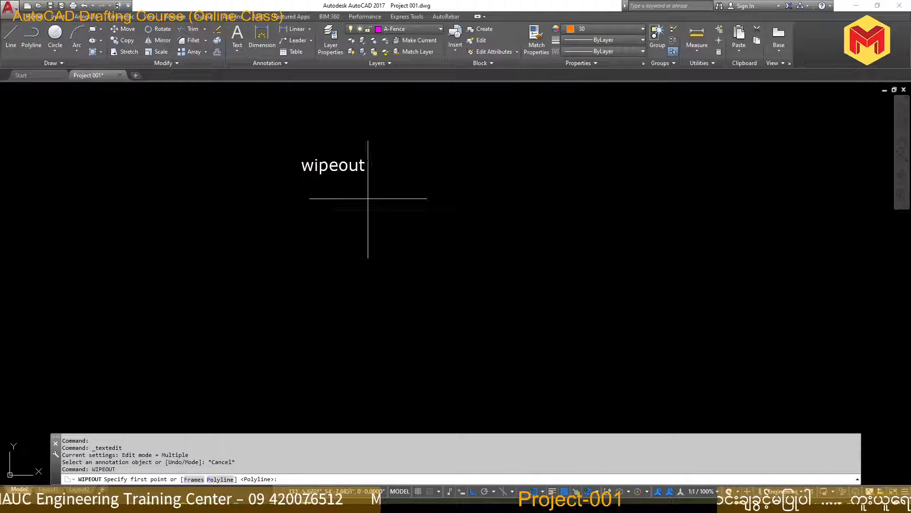
pyautogui.scroll(4, 503, 386)
pyautogui.scroll(5, 394, 304)
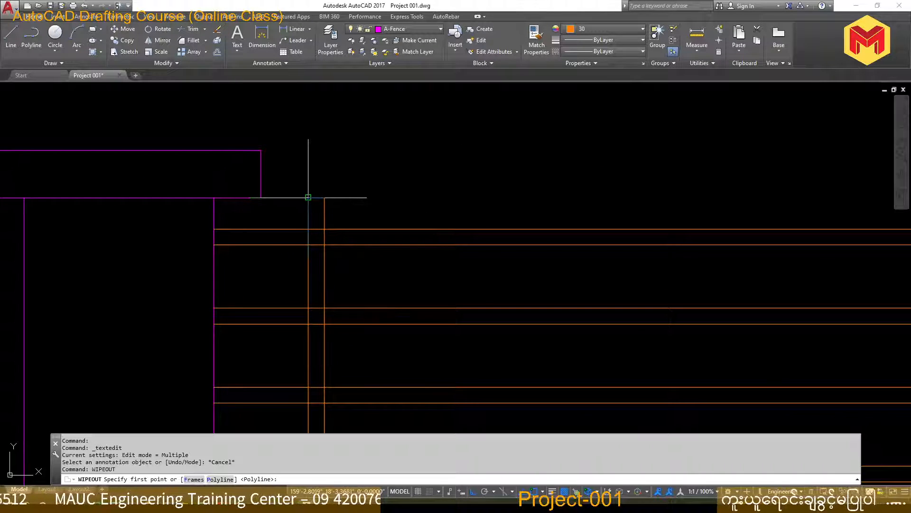
pyautogui.click(308, 197)
pyautogui.scroll(-4, 327, 204)
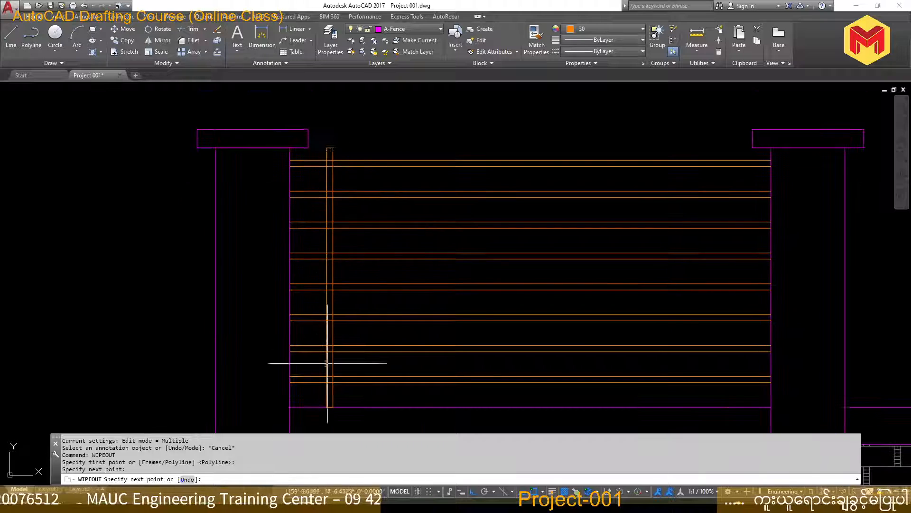
pyautogui.scroll(3, 329, 403)
pyautogui.click(330, 407)
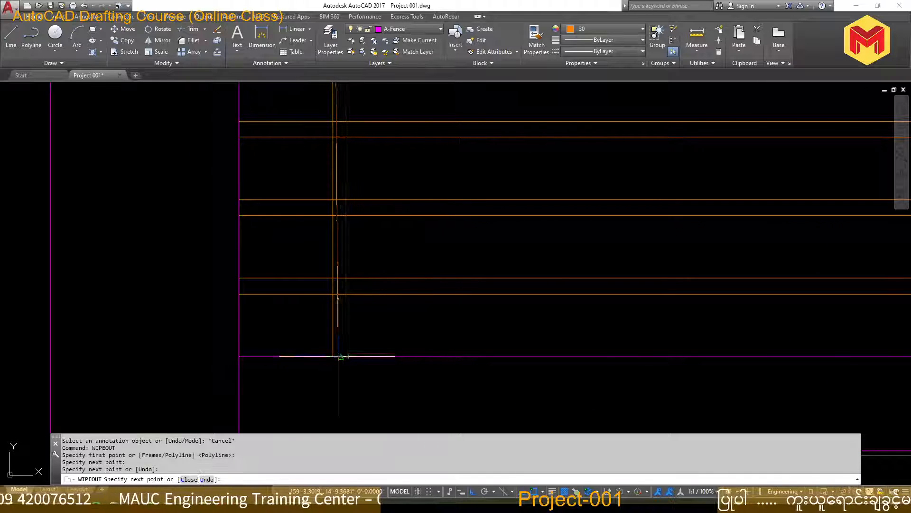
pyautogui.click(333, 356)
pyautogui.scroll(-2, 334, 355)
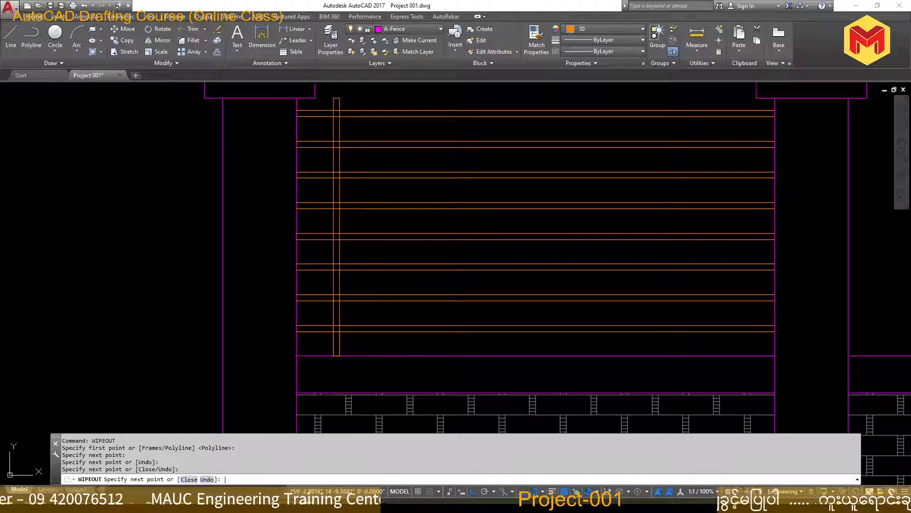
pyautogui.press('Return')
pyautogui.scroll(-3, 475, 266)
pyautogui.scroll(6, 433, 198)
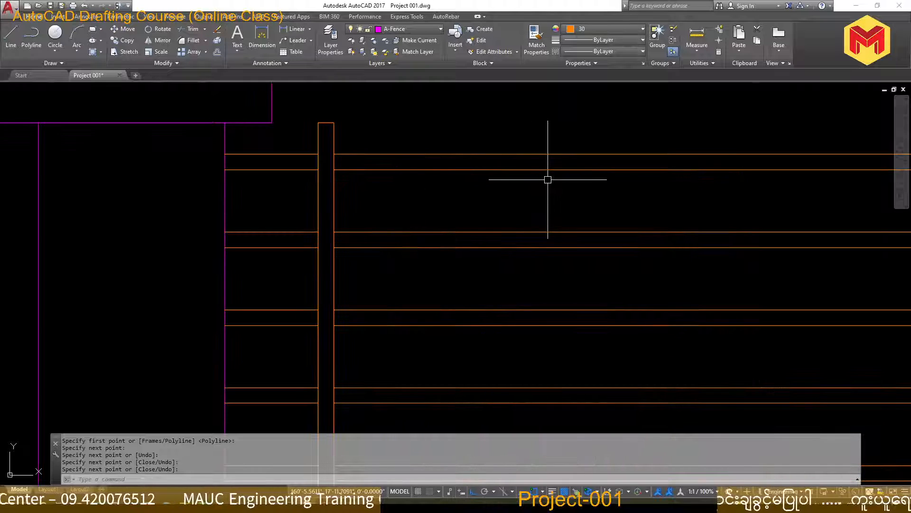
pyautogui.scroll(-4, 547, 179)
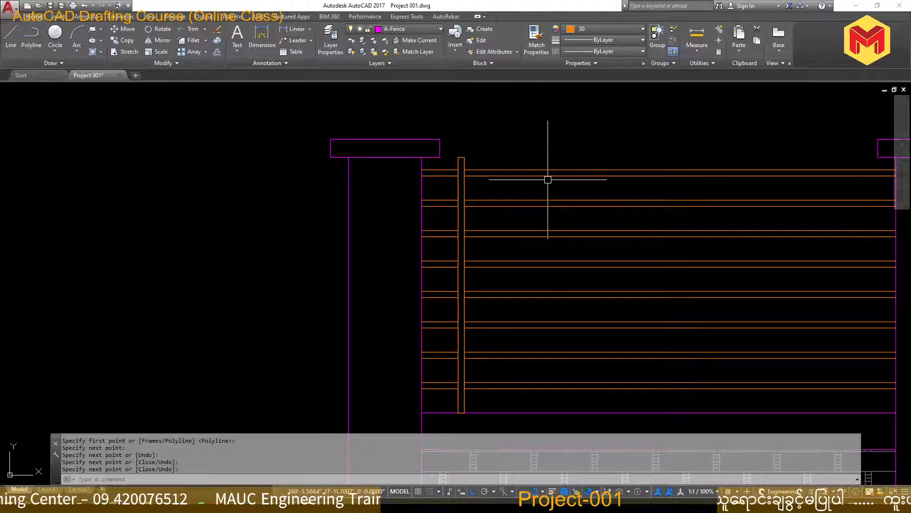
pyautogui.scroll(4, 457, 184)
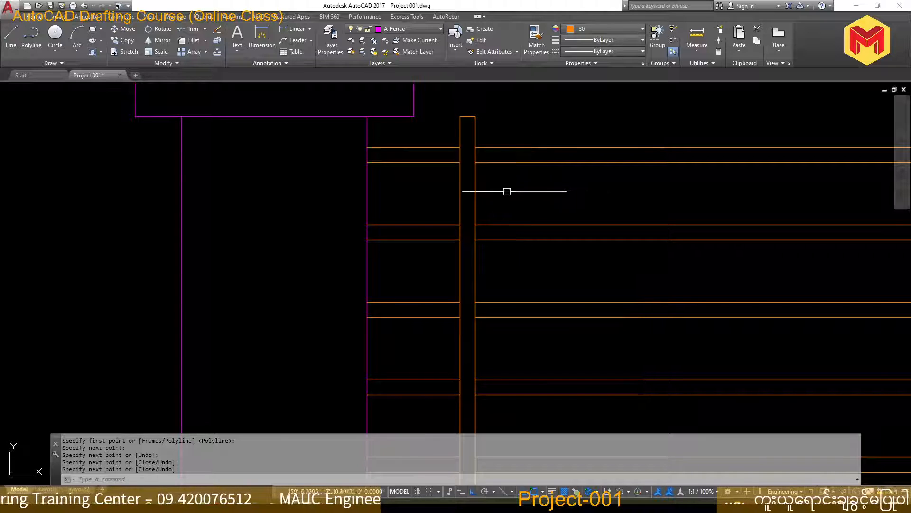
pyautogui.click(509, 179)
pyautogui.click(435, 197)
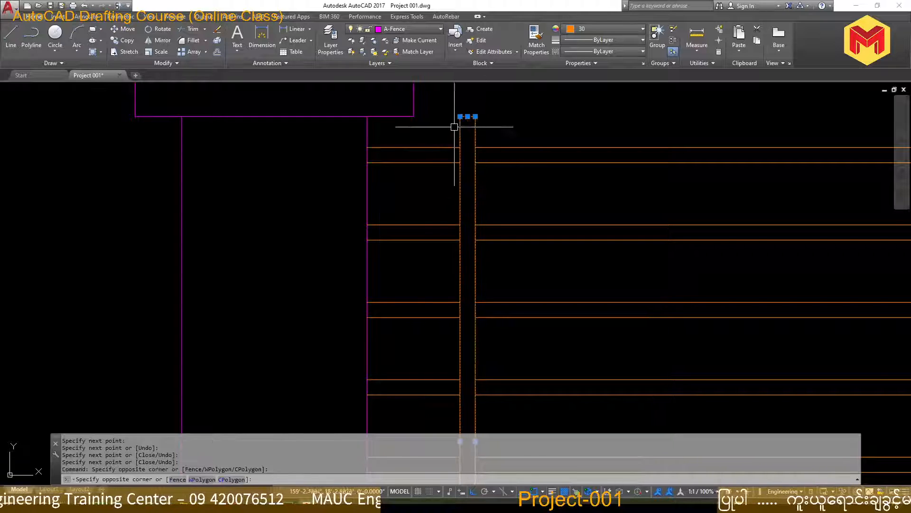
pyautogui.scroll(-4, 455, 127)
pyautogui.scroll(3, 447, 319)
pyautogui.scroll(-3, 425, 352)
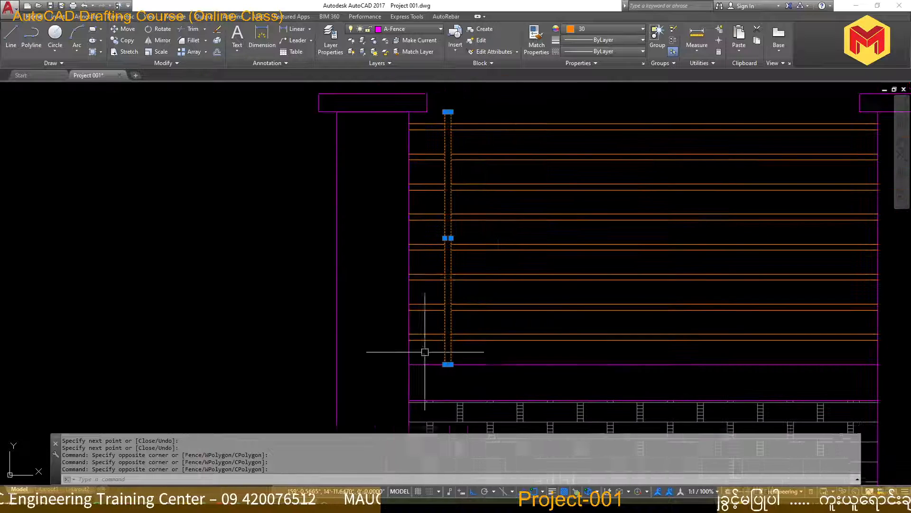
pyautogui.write('co')
pyautogui.press('Return')
pyautogui.scroll(-2, 506, 233)
pyautogui.click(512, 144)
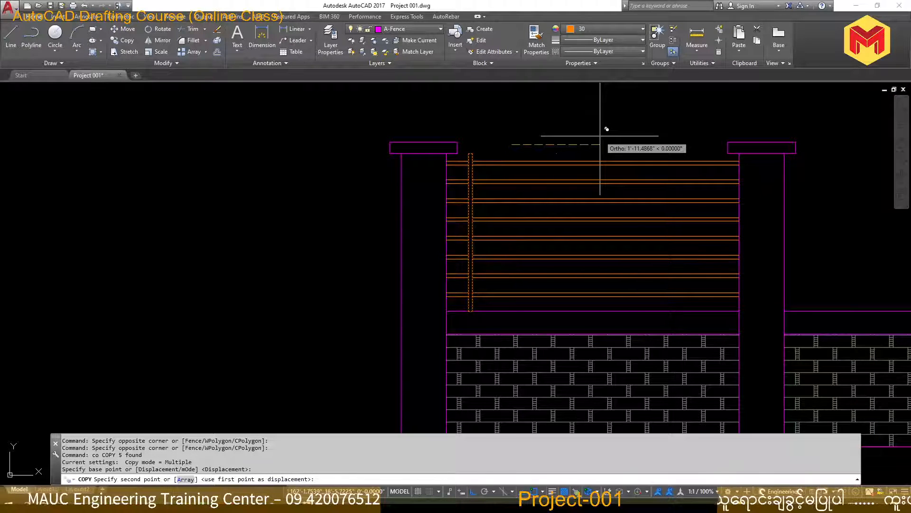
pyautogui.press('Escape')
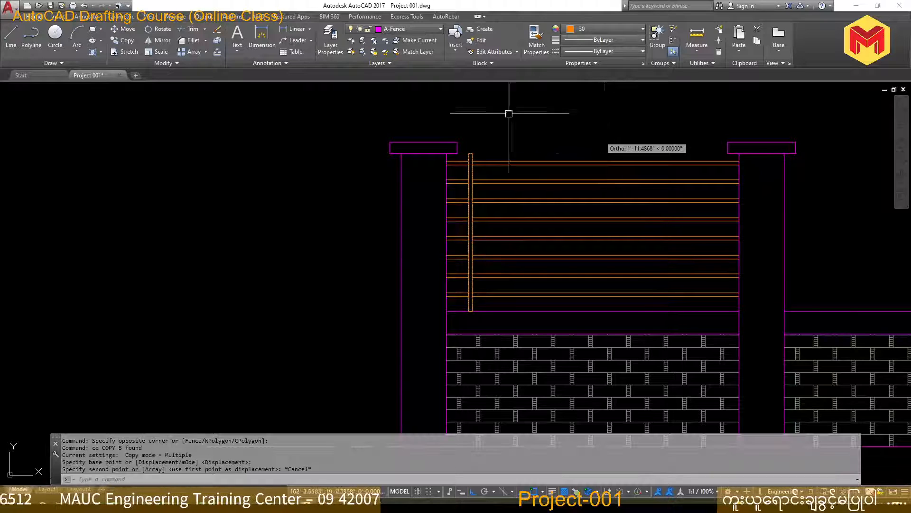
# Mirror the vertical bar with its wipeout across the vertical centre line of the railing bay, keeping the original
pyautogui.scroll(4, 467, 138)
pyautogui.click(521, 141)
pyautogui.click(462, 192)
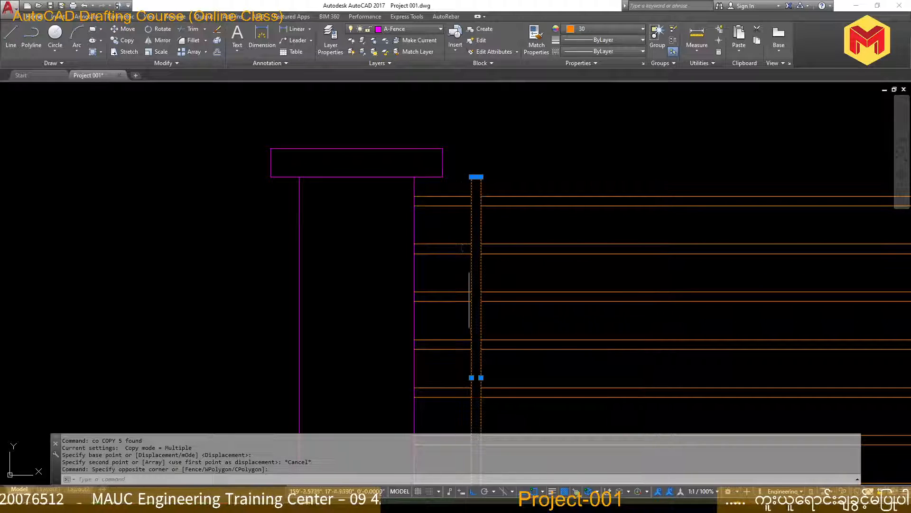
pyautogui.scroll(-4, 462, 213)
pyautogui.scroll(4, 470, 304)
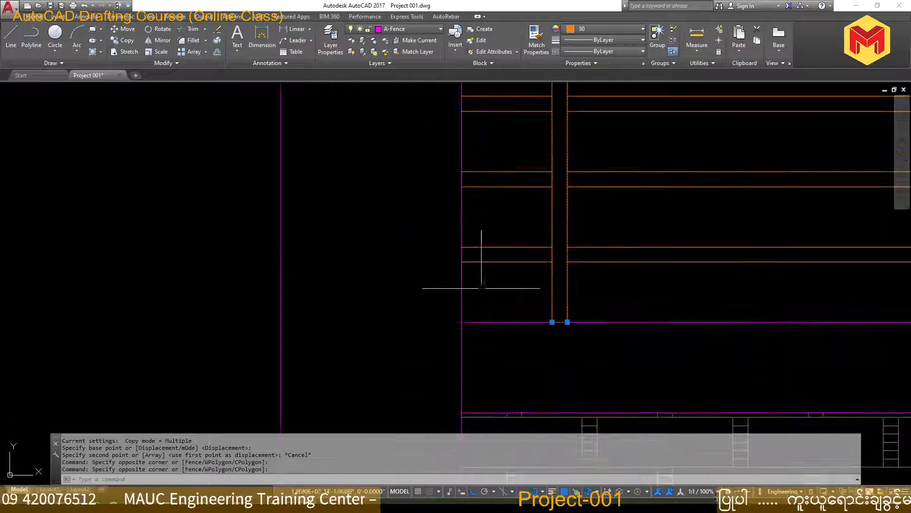
pyautogui.scroll(-4, 584, 351)
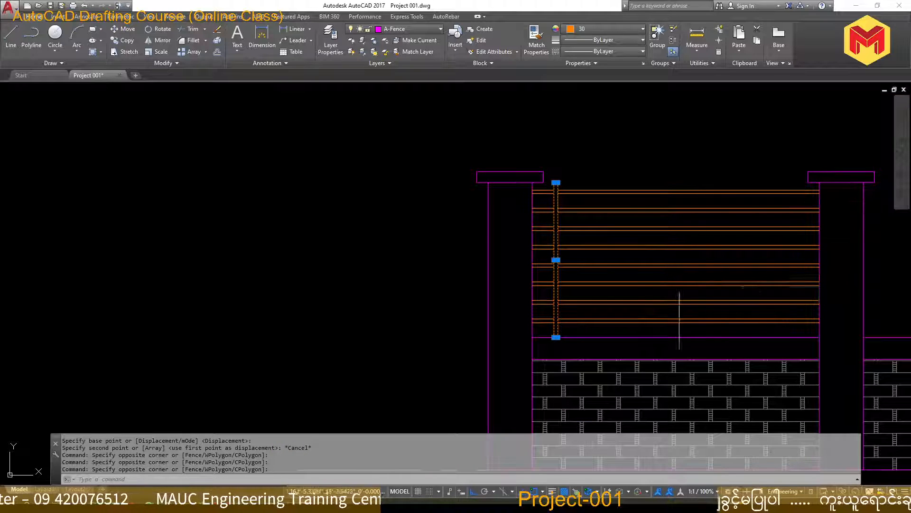
pyautogui.write('mi')
pyautogui.press('Return')
pyautogui.click(676, 194)
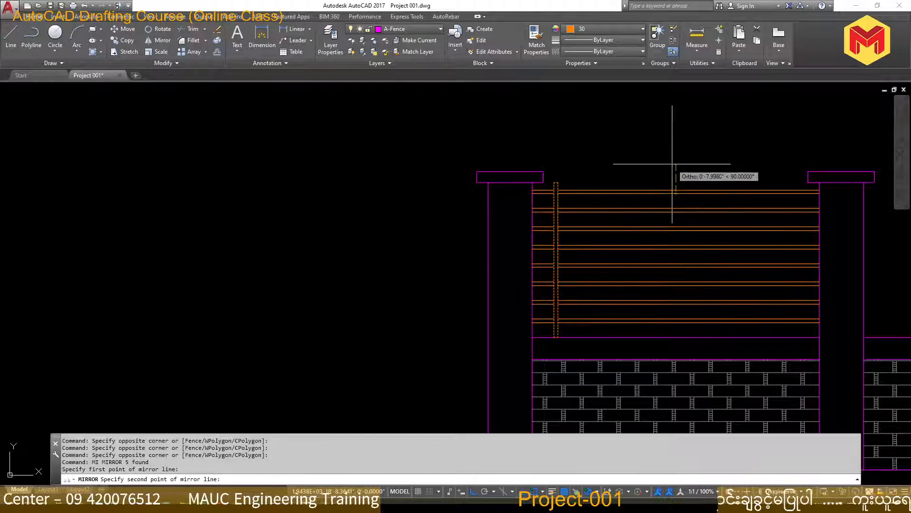
pyautogui.click(673, 162)
pyautogui.press('Return')
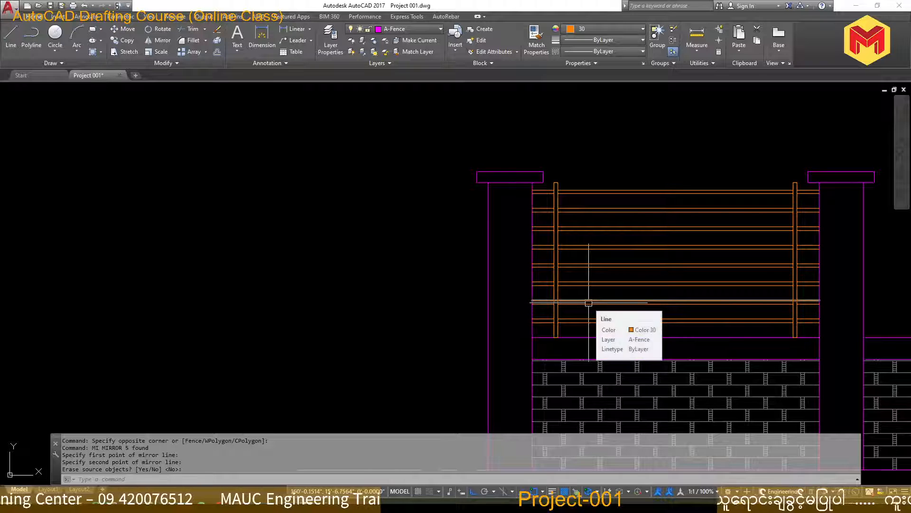
pyautogui.press('Escape')
# Draw a horizontal line joining the top midpoints of the two vertical bars
pyautogui.scroll(2, 667, 187)
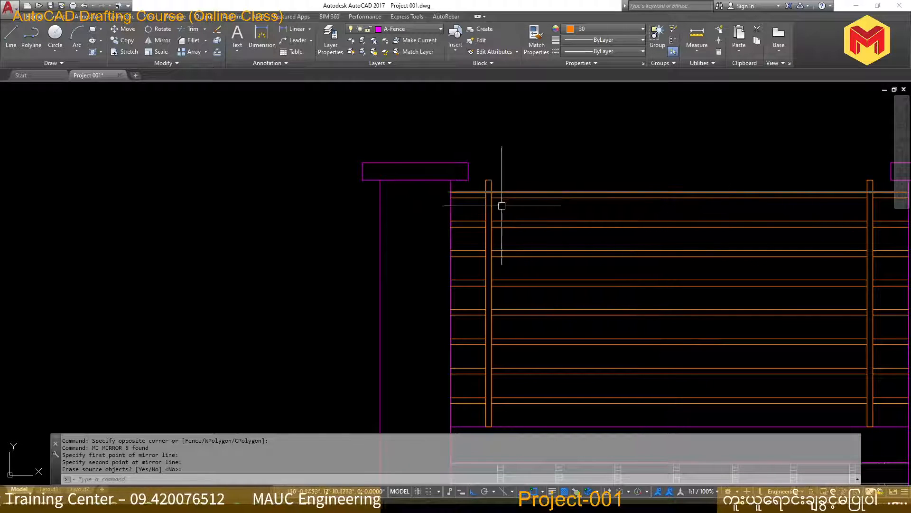
pyautogui.moveTo(596, 208); pyautogui.dragTo(517, 229, button='middle')
pyautogui.scroll(5, 418, 198)
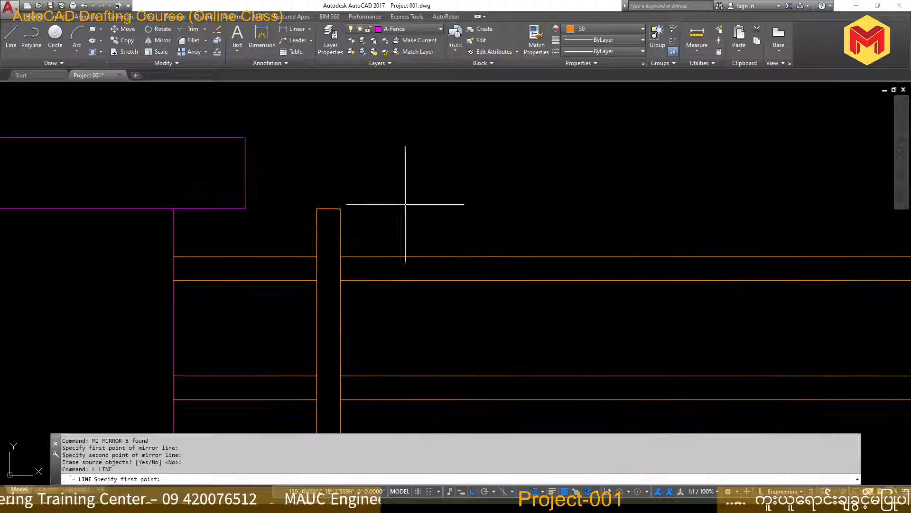
pyautogui.write('l')
pyautogui.press('Return')
pyautogui.click(327, 209)
pyautogui.scroll(-5, 327, 210)
pyautogui.scroll(5, 698, 210)
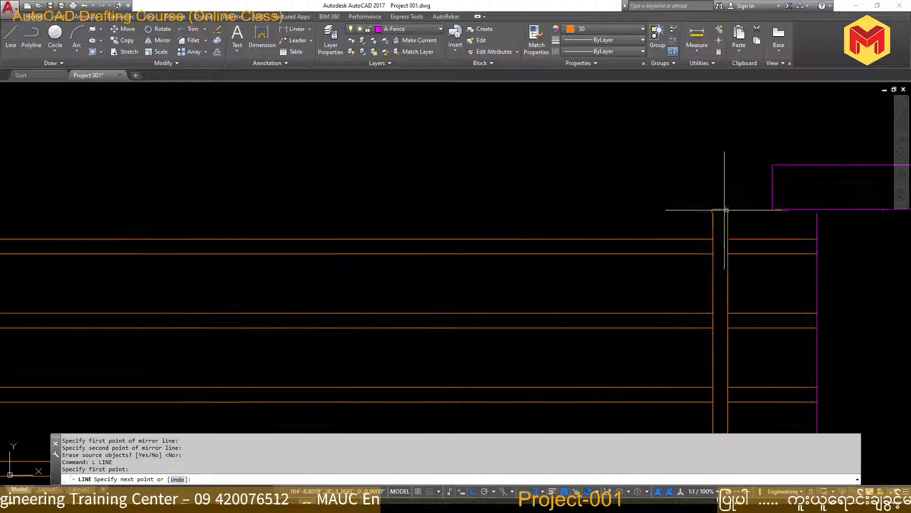
pyautogui.click(722, 210)
pyautogui.scroll(-5, 722, 209)
pyautogui.press('Return')
pyautogui.click(549, 209)
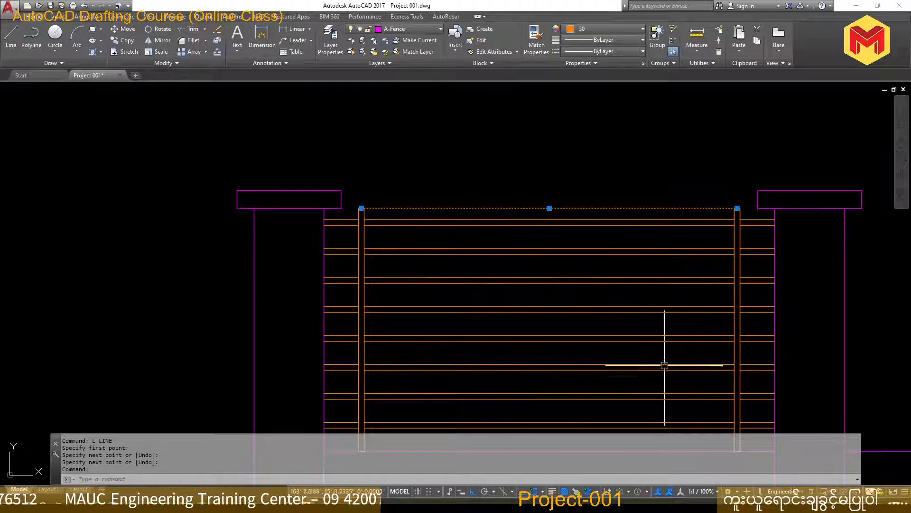
pyautogui.press('Escape')
pyautogui.press('Escape')
pyautogui.write('d')
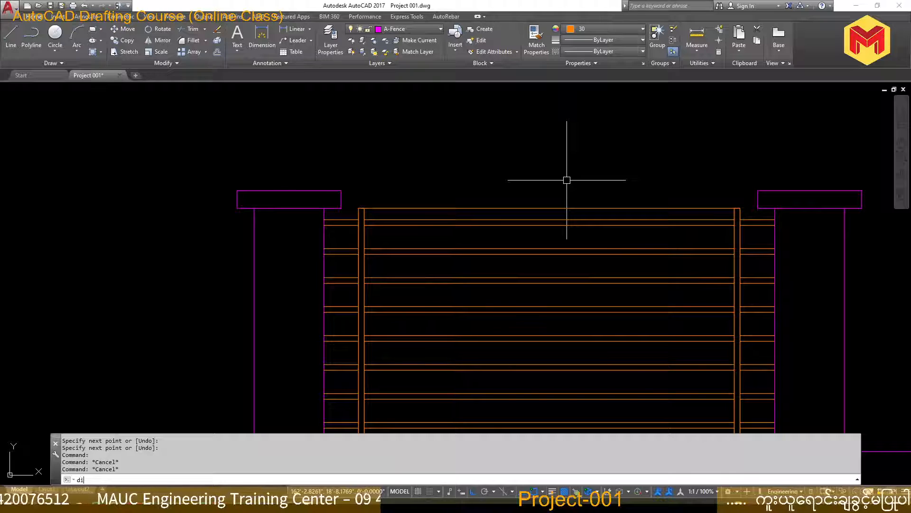
pyautogui.write('i')
pyautogui.press('Return')
pyautogui.press('Escape')
pyautogui.press('Escape')
pyautogui.write('s')
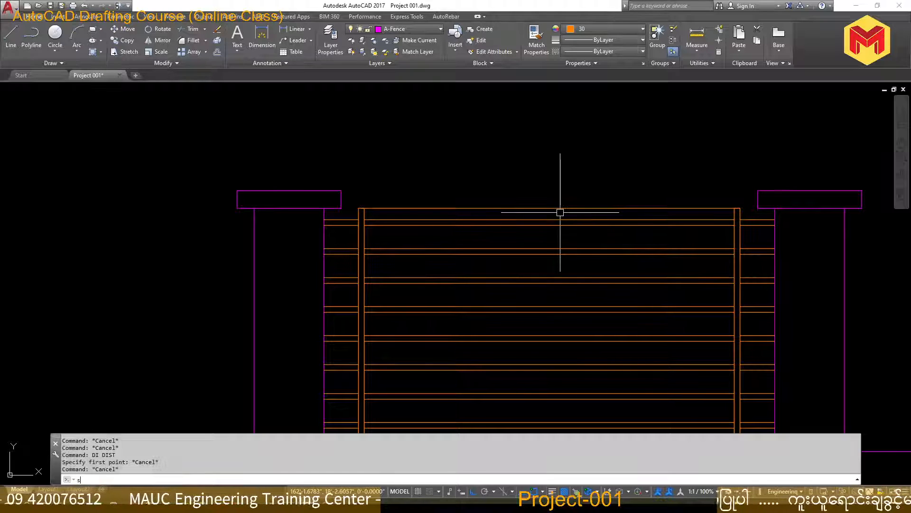
pyautogui.write('div')
# Divide the line between the bar tops into 3 equal segments
pyautogui.press('Return')
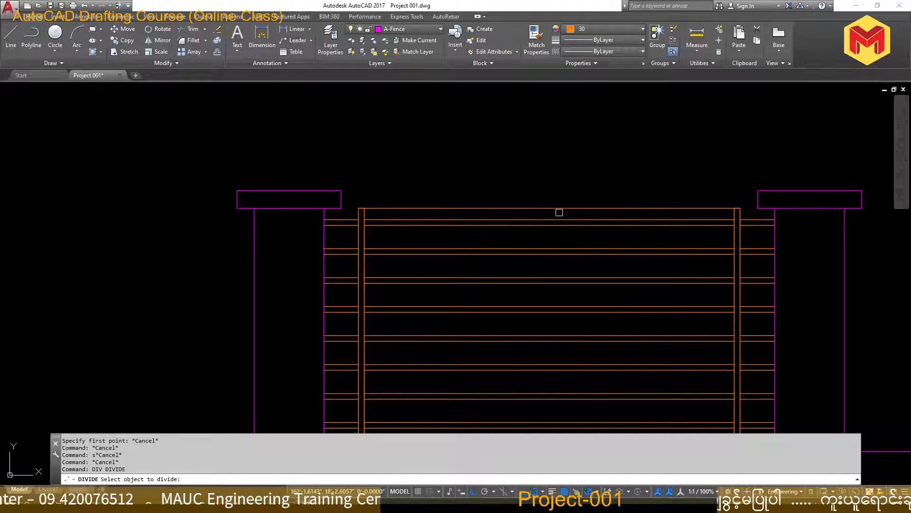
pyautogui.click(564, 208)
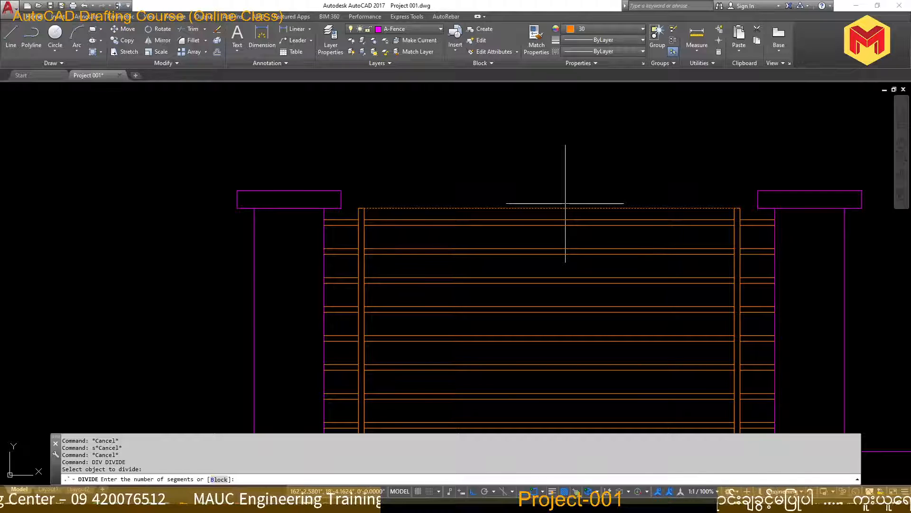
pyautogui.write('3')
pyautogui.press('Return')
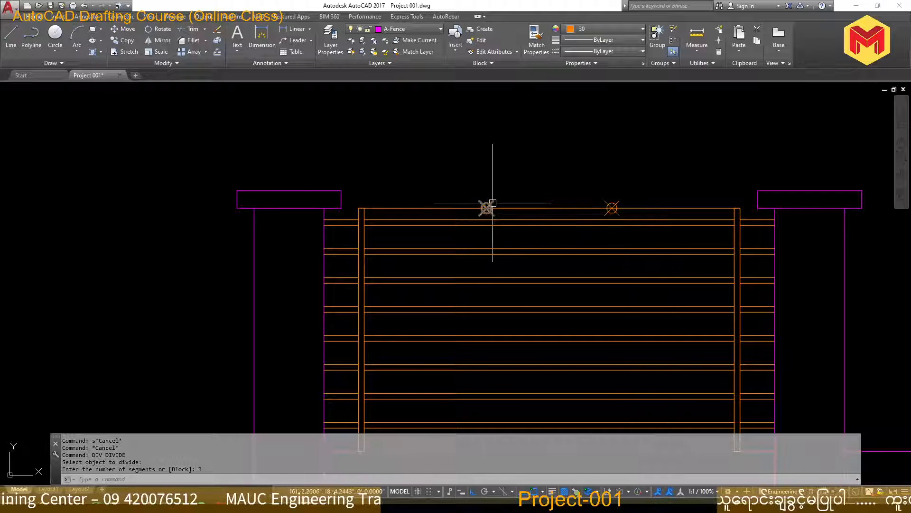
# Copy the first vertical bar with its wipeout from its top midpoint to both division points on the line
pyautogui.scroll(4, 327, 244)
pyautogui.click(432, 234)
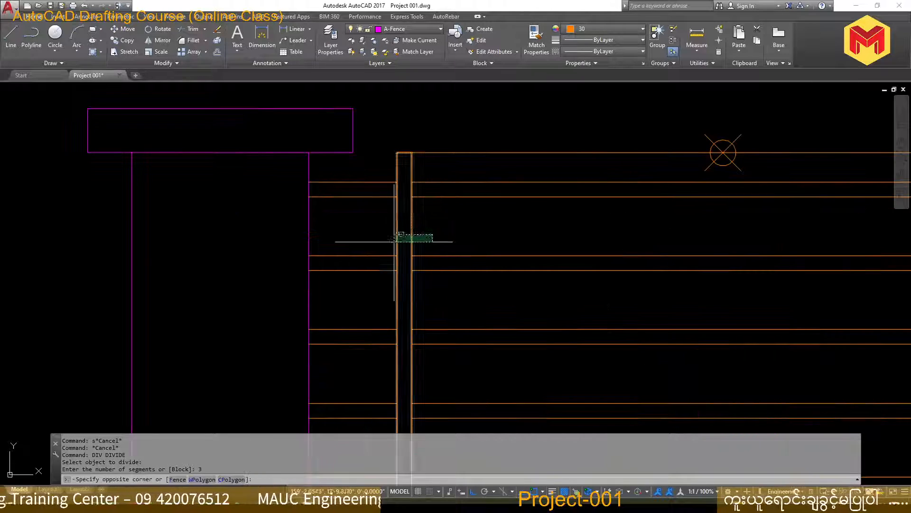
pyautogui.click(393, 240)
pyautogui.click(381, 140)
pyautogui.click(442, 179)
pyautogui.scroll(-4, 442, 188)
pyautogui.scroll(-2, 442, 191)
pyautogui.scroll(6, 426, 289)
pyautogui.click(417, 332)
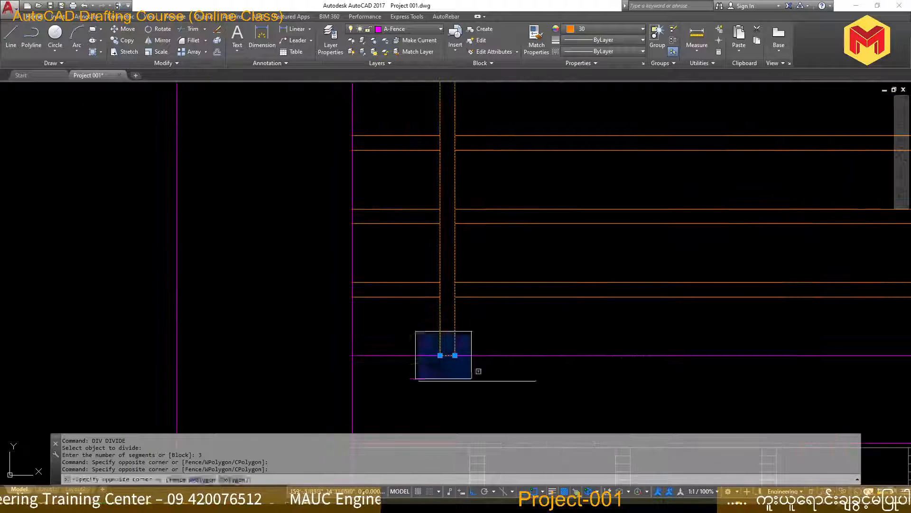
pyautogui.click(471, 379)
pyautogui.scroll(-6, 455, 325)
pyautogui.write('co')
pyautogui.press('space')
pyautogui.scroll(8, 451, 179)
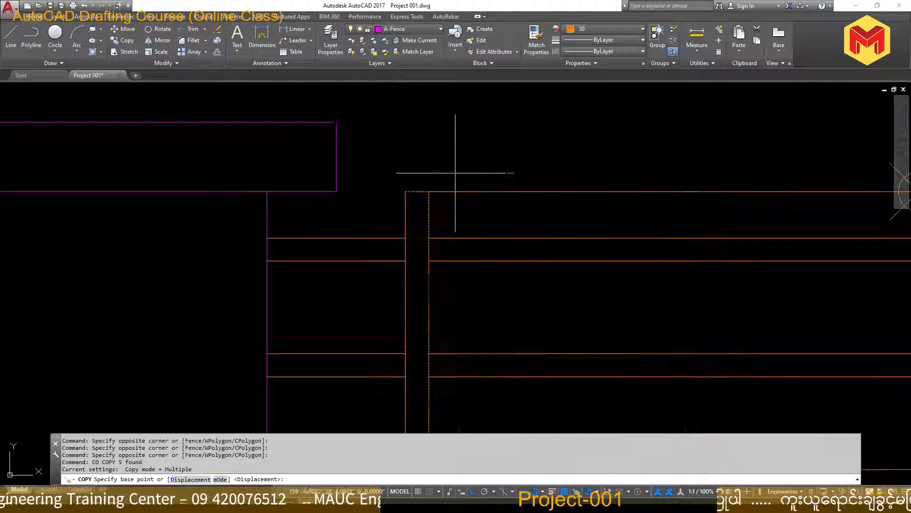
pyautogui.click(417, 193)
pyautogui.scroll(-4, 417, 197)
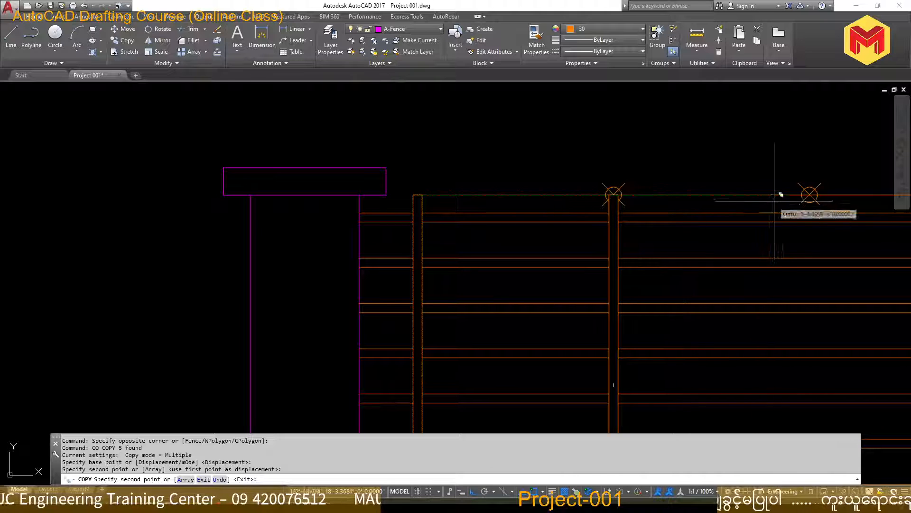
pyautogui.click(810, 195)
pyautogui.press('Return')
# Erase the helper line across the bar tops and the two division point markers
pyautogui.click(839, 194)
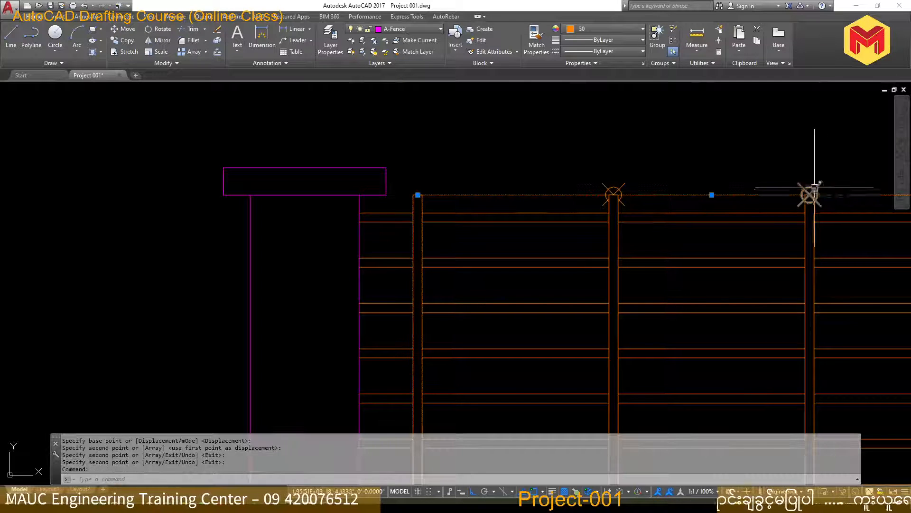
pyautogui.press('Delete')
pyautogui.click(812, 191)
pyautogui.press('Delete')
pyautogui.click(612, 190)
pyautogui.press('Delete')
pyautogui.scroll(-3, 481, 183)
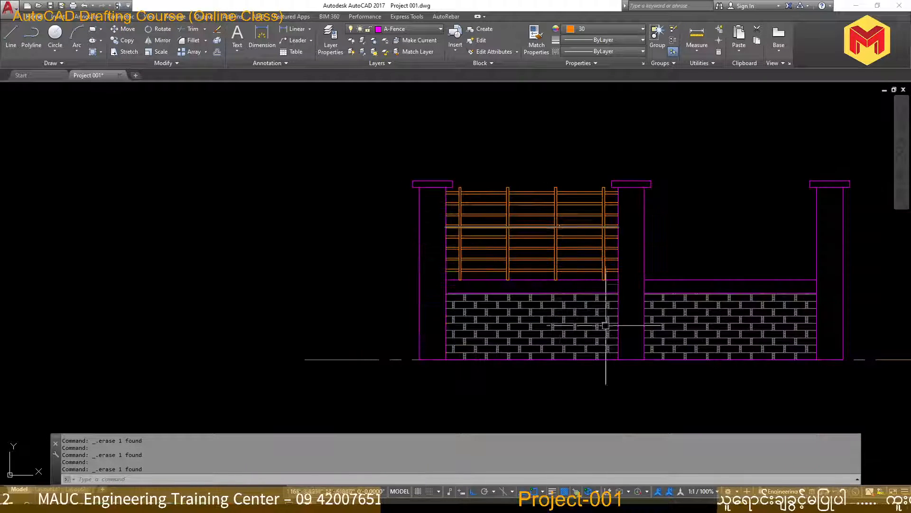
# Mirror all railing bars and wipeouts across the middle post's vertical centre line into the second bay, keep the originals, and save the drawing
pyautogui.scroll(2, 670, 324)
pyautogui.scroll(-1, 812, 332)
pyautogui.moveTo(738, 295); pyautogui.dragTo(741, 347, button='middle')
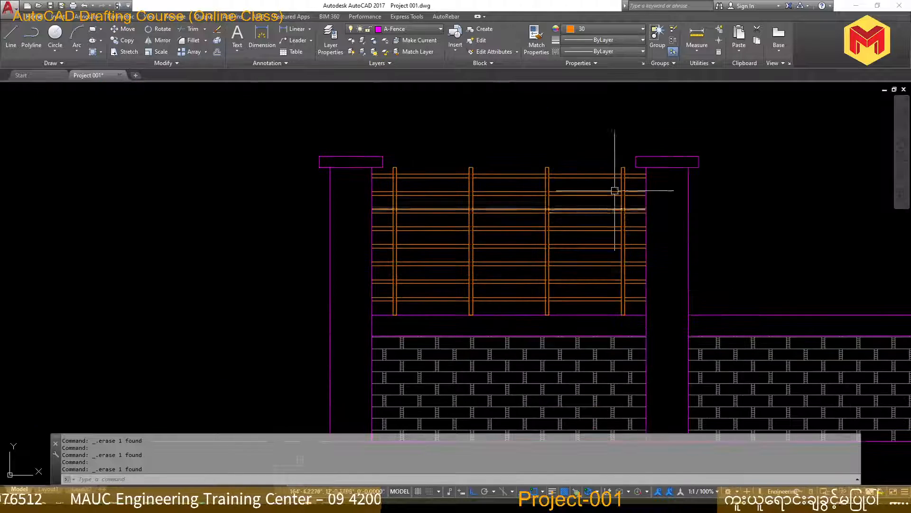
pyautogui.scroll(4, 631, 157)
pyautogui.click(642, 128)
pyautogui.scroll(-2, 642, 128)
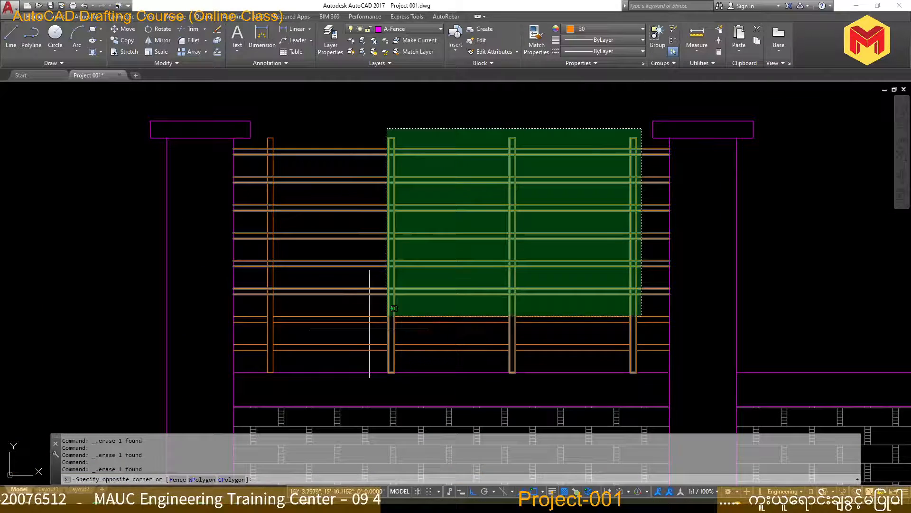
pyautogui.click(261, 365)
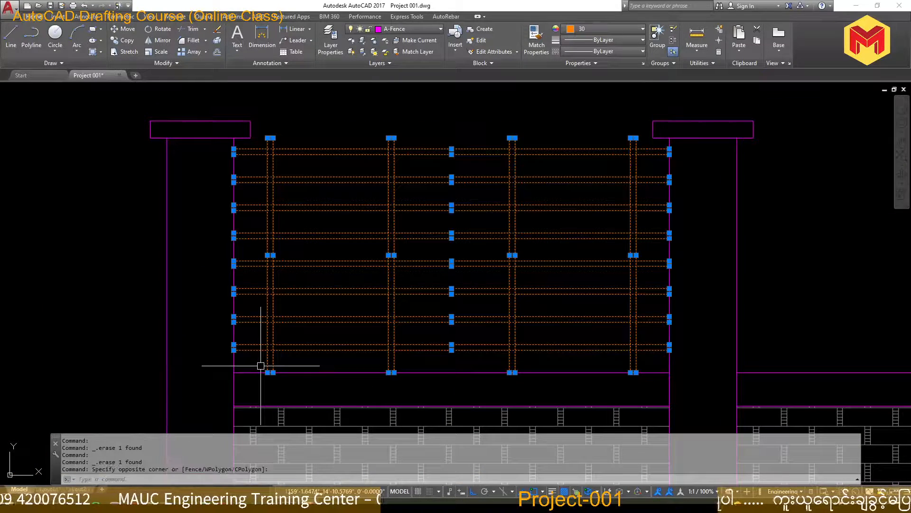
pyautogui.click(624, 380)
pyautogui.scroll(2, 281, 139)
pyautogui.click(245, 128)
pyautogui.scroll(-4, 317, 164)
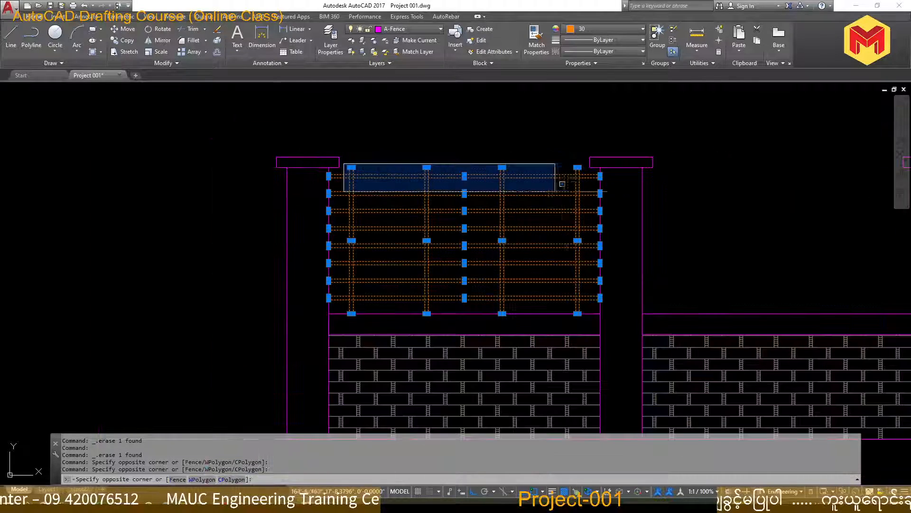
pyautogui.click(580, 184)
pyautogui.scroll(-2, 517, 193)
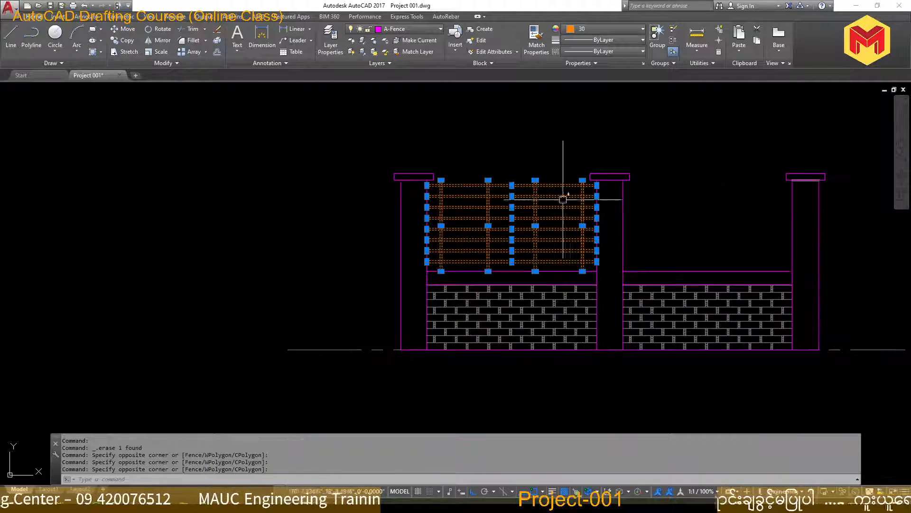
pyautogui.moveTo(736, 198); pyautogui.dragTo(647, 234, button='middle')
pyautogui.write('mi')
pyautogui.press('Return')
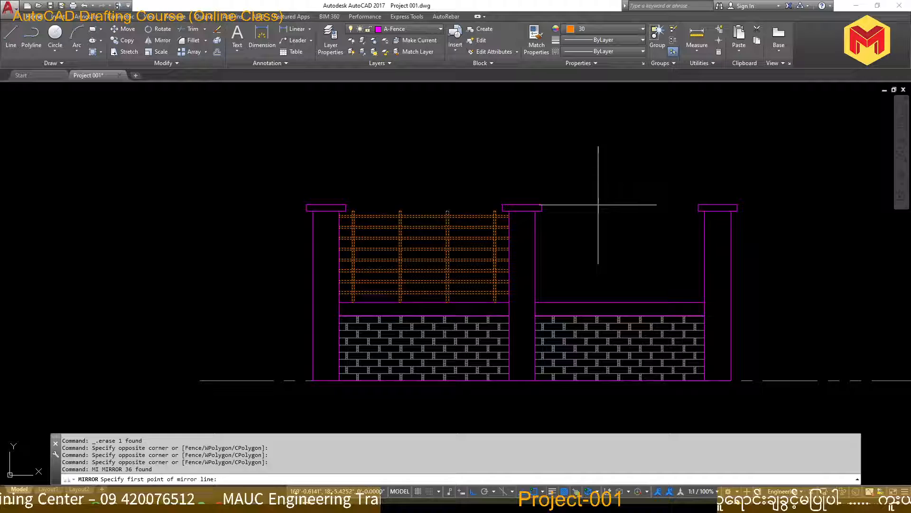
pyautogui.click(522, 205)
pyautogui.click(527, 177)
pyautogui.press('Return')
pyautogui.scroll(-2, 559, 277)
pyautogui.scroll(2, 546, 268)
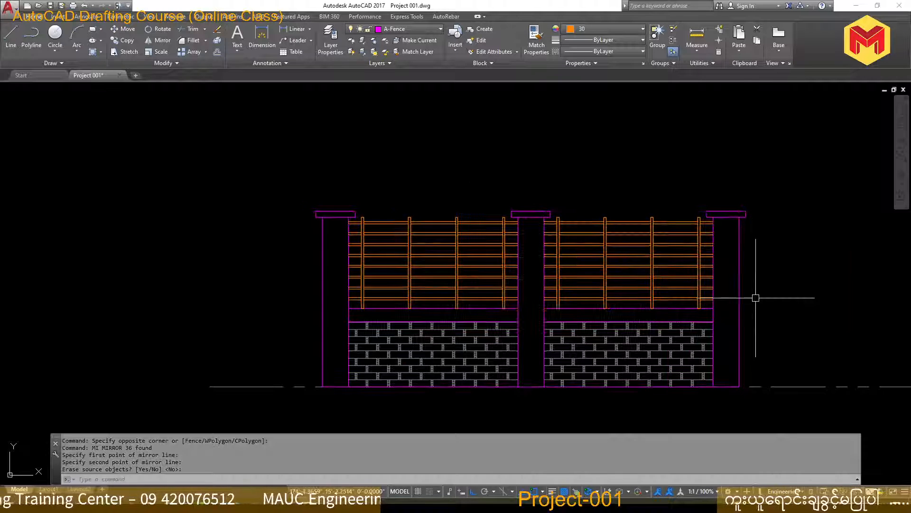
pyautogui.hotkey('ctrl', 's')
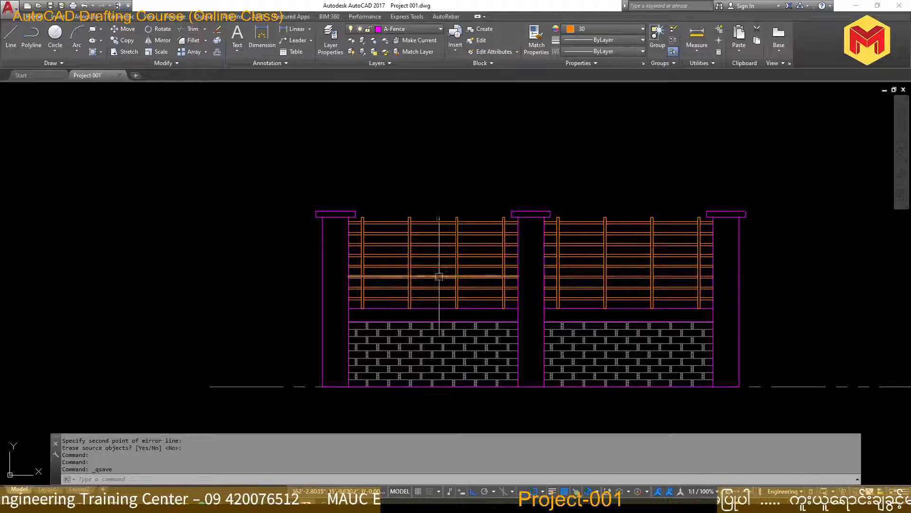
# Switch to the PDF sheet in the browser to examine the Fencing Front View
pyautogui.scroll(-4, 420, 271)
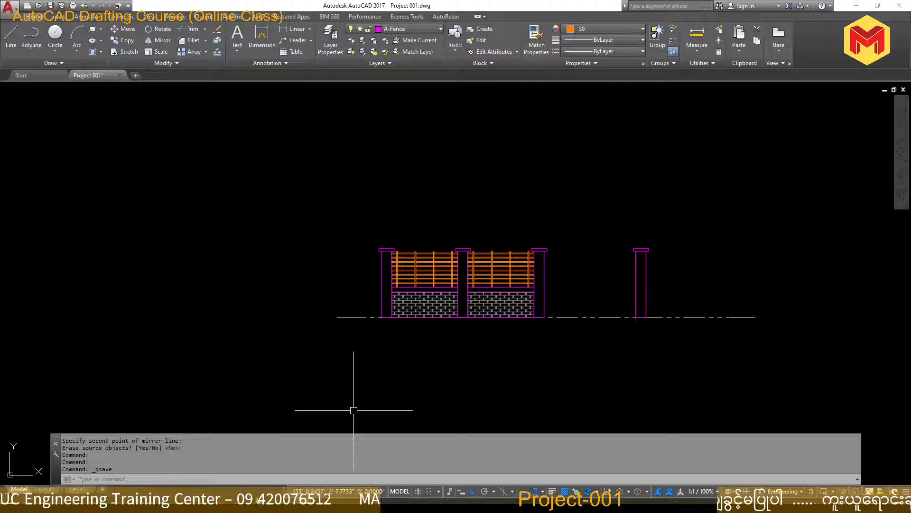
pyautogui.hotkey('alt', 'Tab')
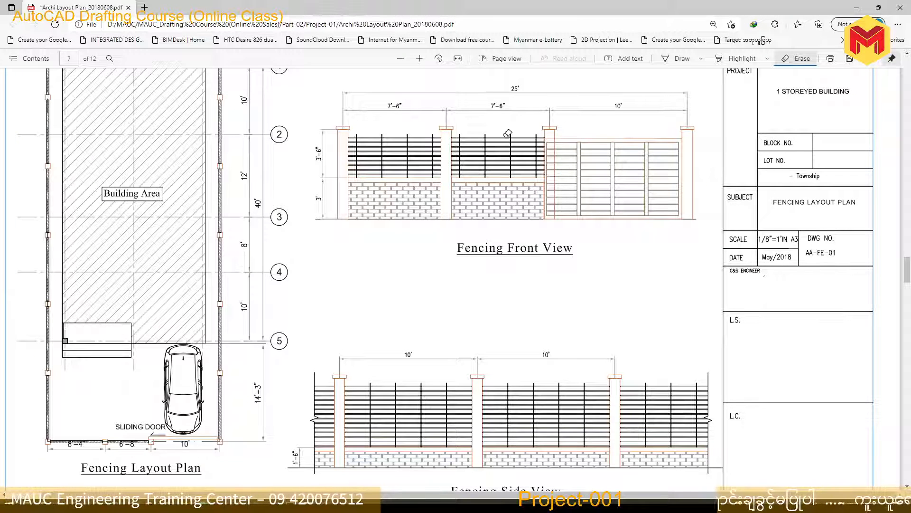
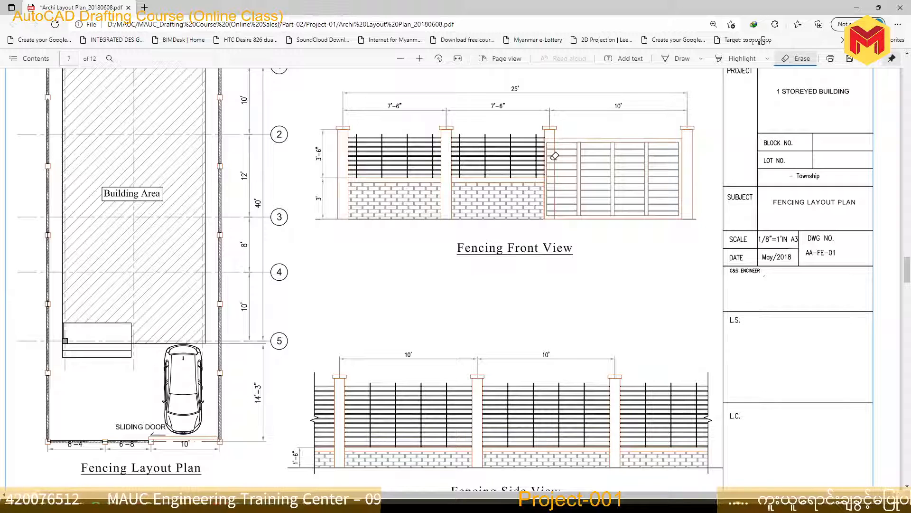
# Switch back to AutoCAD and draw a ground-level line from the last post's base to the third post
pyautogui.click(857, 9)
pyautogui.scroll(2, 585, 291)
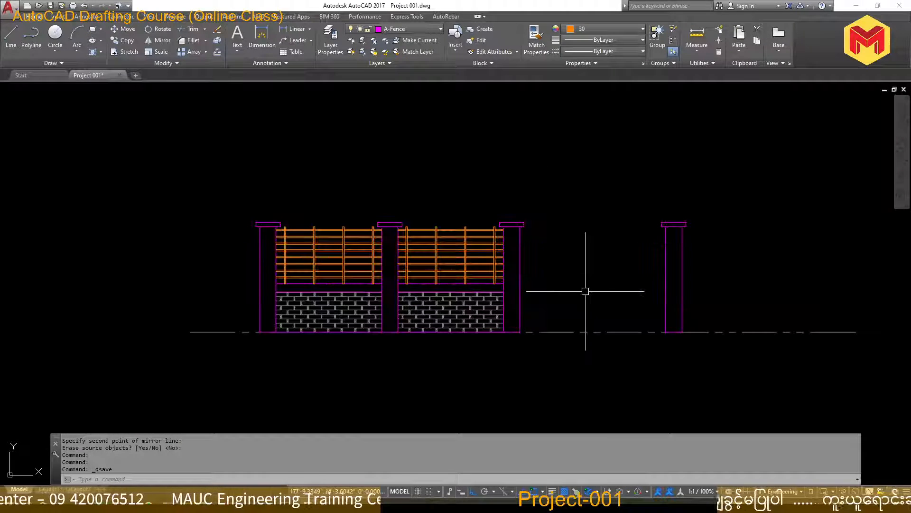
pyautogui.write('L')
pyautogui.press('Return')
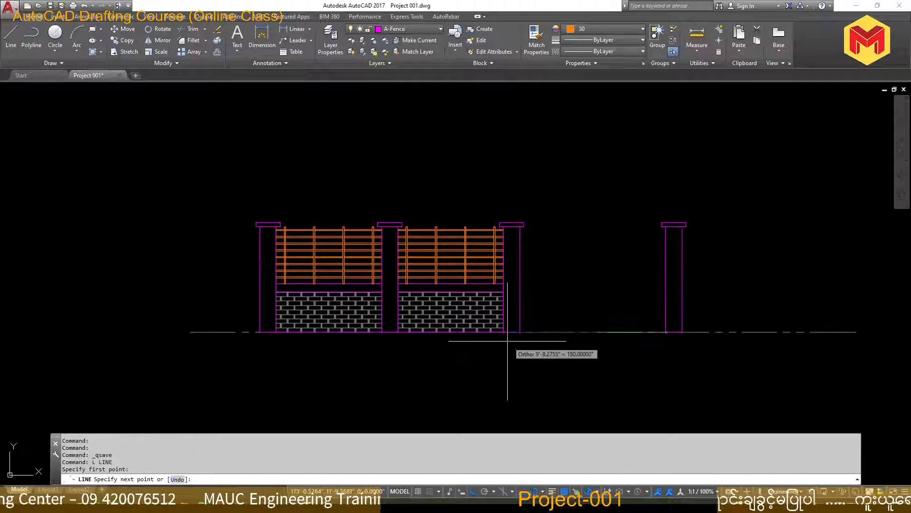
pyautogui.click(521, 332)
pyautogui.click(521, 332)
pyautogui.press('Return')
pyautogui.scroll(5, 523, 328)
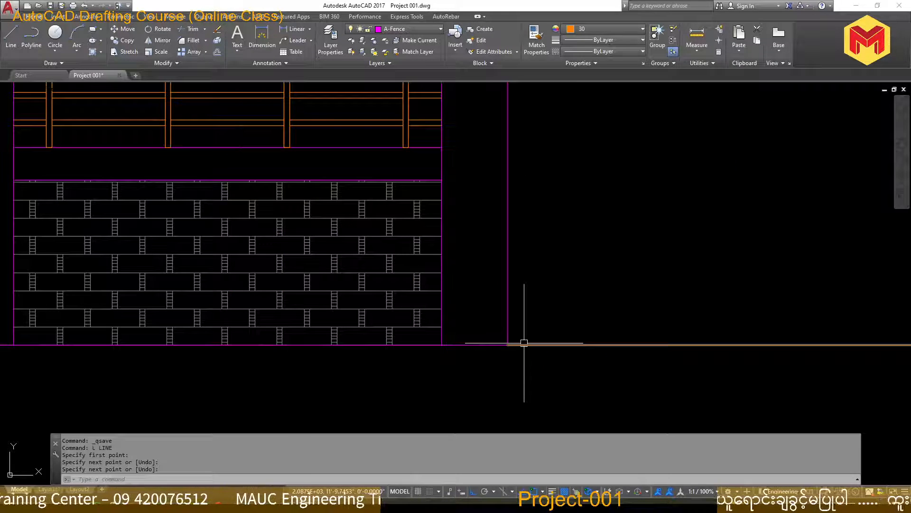
# Measure the clear gate opening between the last post and the third post
pyautogui.write('DI')
pyautogui.press('Return')
pyautogui.scroll(-4, 524, 343)
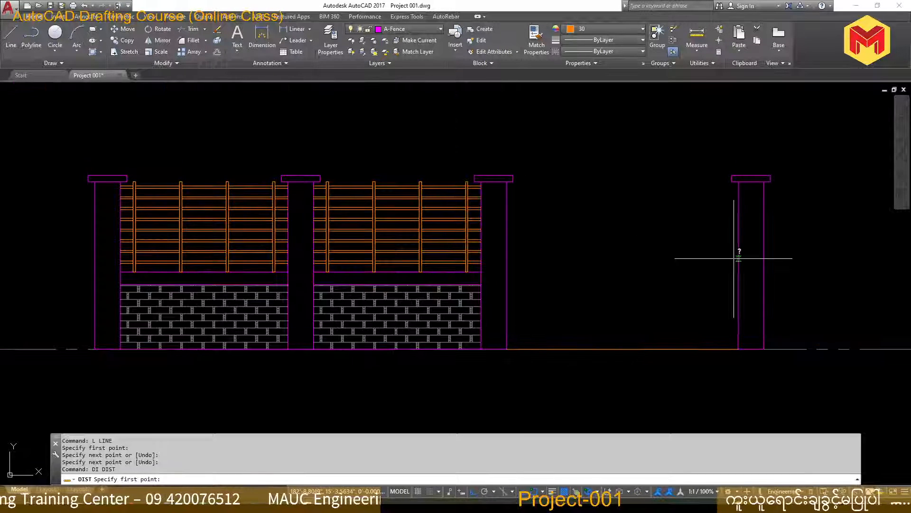
pyautogui.click(739, 259)
pyautogui.click(506, 258)
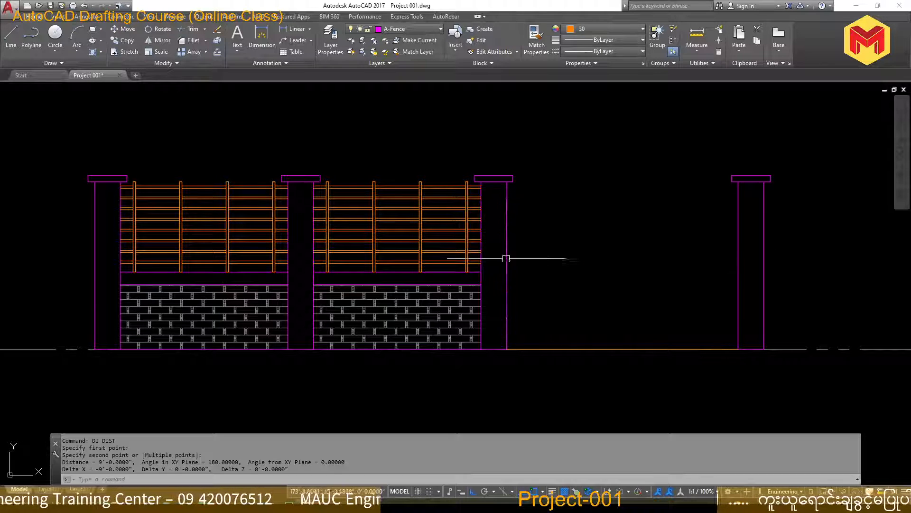
# Try to stretch the ground line's end into the third post, cancel it, and erase the line
pyautogui.click(515, 350)
pyautogui.click(507, 349)
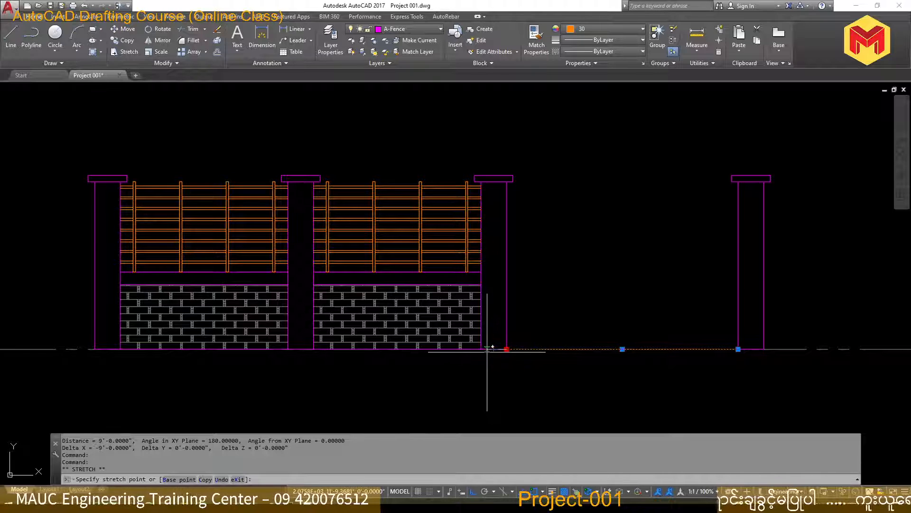
pyautogui.press('Escape')
pyautogui.press('Escape')
pyautogui.press('Escape')
pyautogui.click(530, 348)
pyautogui.press('Delete')
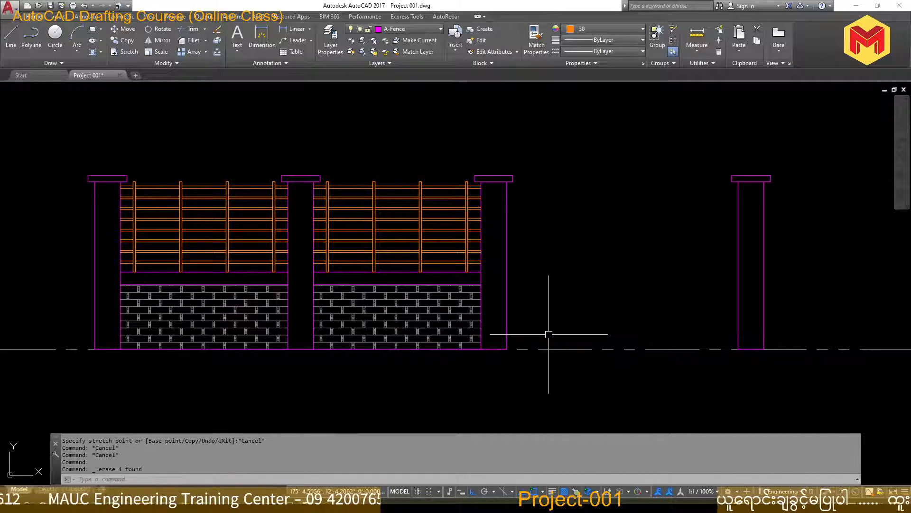
# Draw a 9'6" line along the ground from the last post's base toward the third post
pyautogui.write('l')
pyautogui.press('Return')
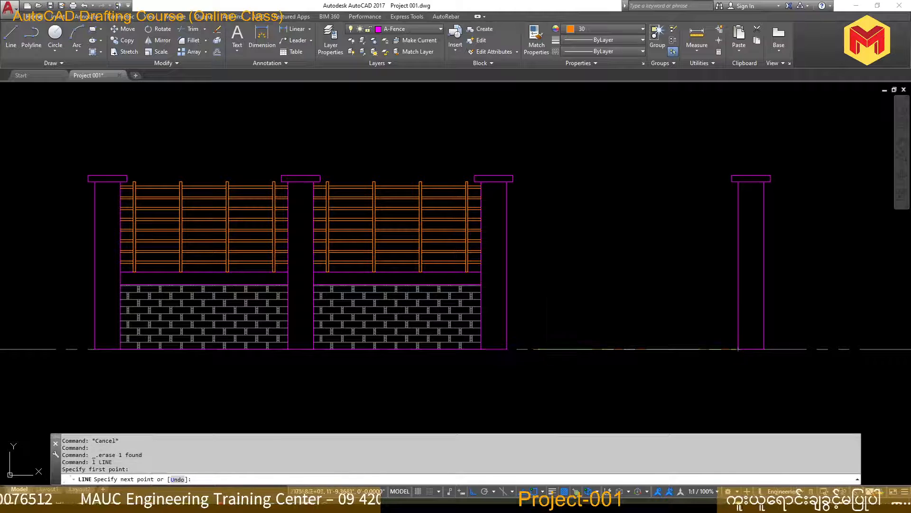
pyautogui.write('10')
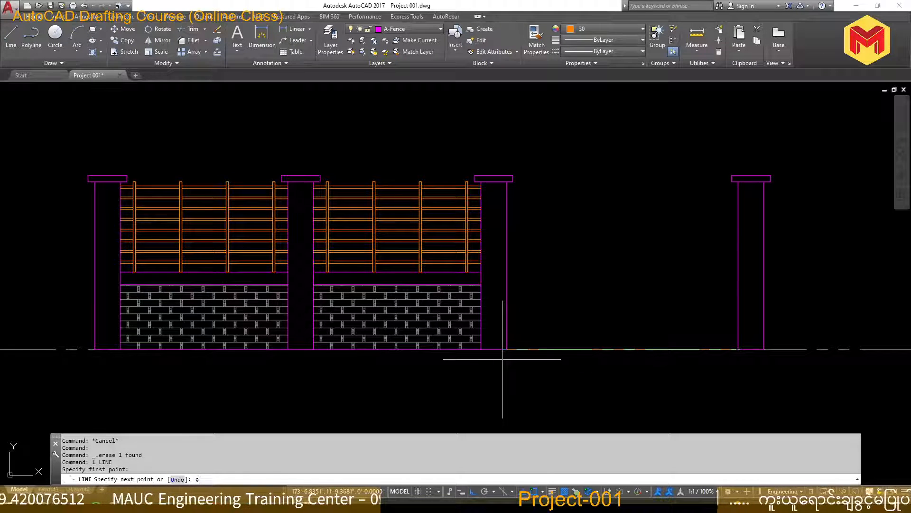
pyautogui.write('6')
pyautogui.press('Return')
pyautogui.scroll(4, 502, 356)
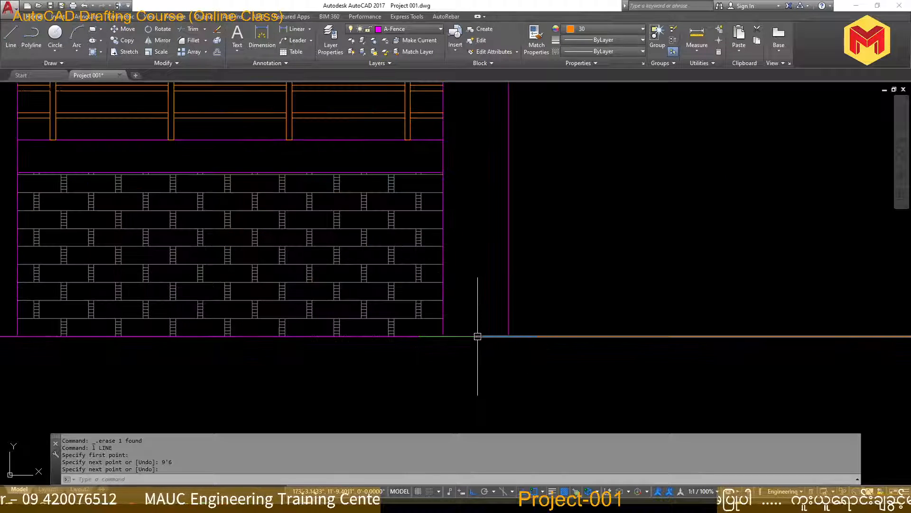
pyautogui.scroll(-2, 475, 341)
pyautogui.scroll(-4, 527, 341)
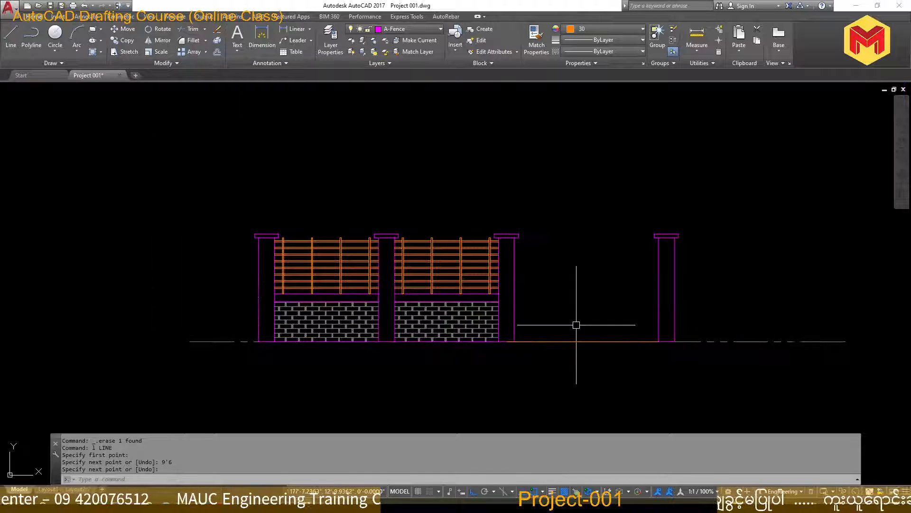
pyautogui.write('o')
pyautogui.press('Return')
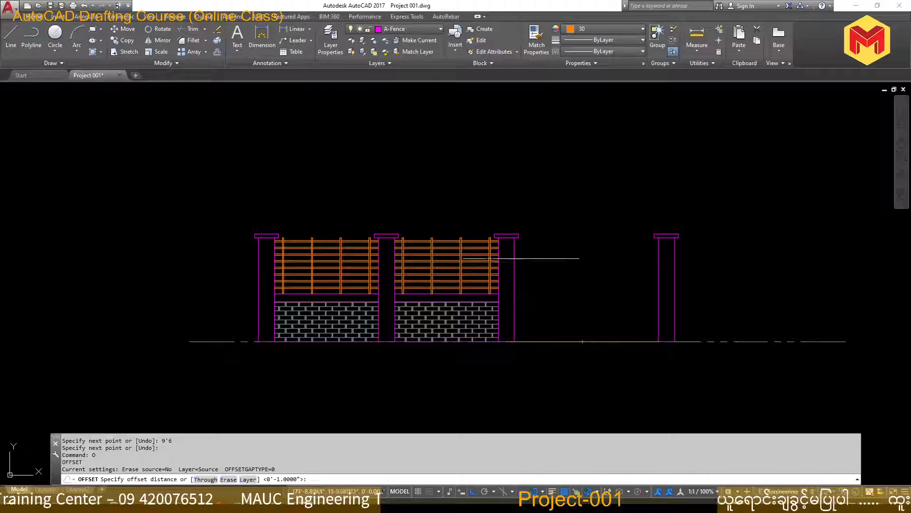
pyautogui.hotkey('alt', 'Tab')
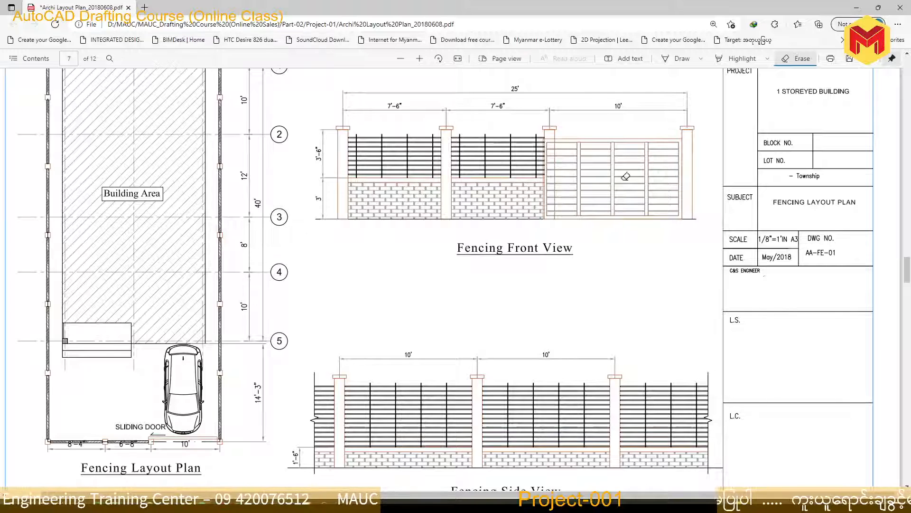
pyautogui.click(859, 9)
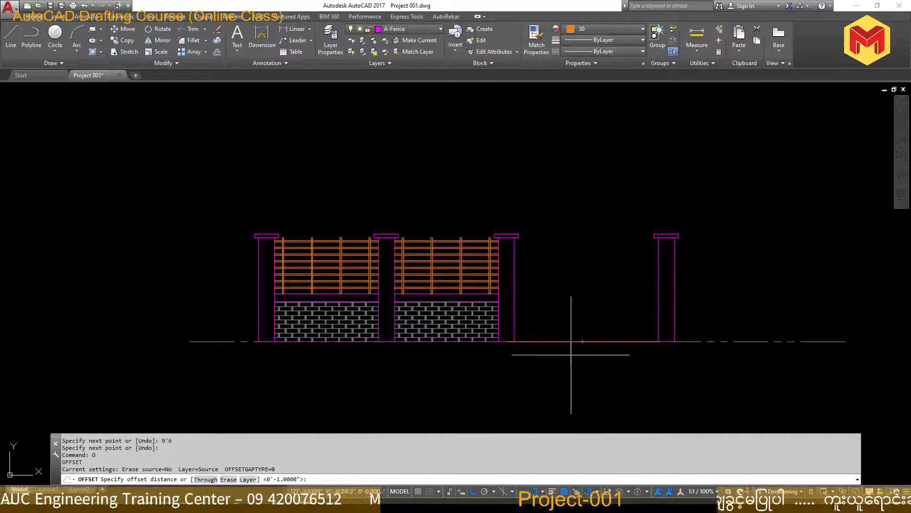
pyautogui.press('Escape')
pyautogui.press('Escape')
pyautogui.press('Escape')
# Move the 9'6" line to the empty area beyond the last post and erase it
pyautogui.click(572, 341)
pyautogui.moveTo(572, 325); pyautogui.dragTo(422, 329, button='middle')
pyautogui.scroll(-2, 422, 329)
pyautogui.write('m')
pyautogui.press('space')
pyautogui.click(451, 292)
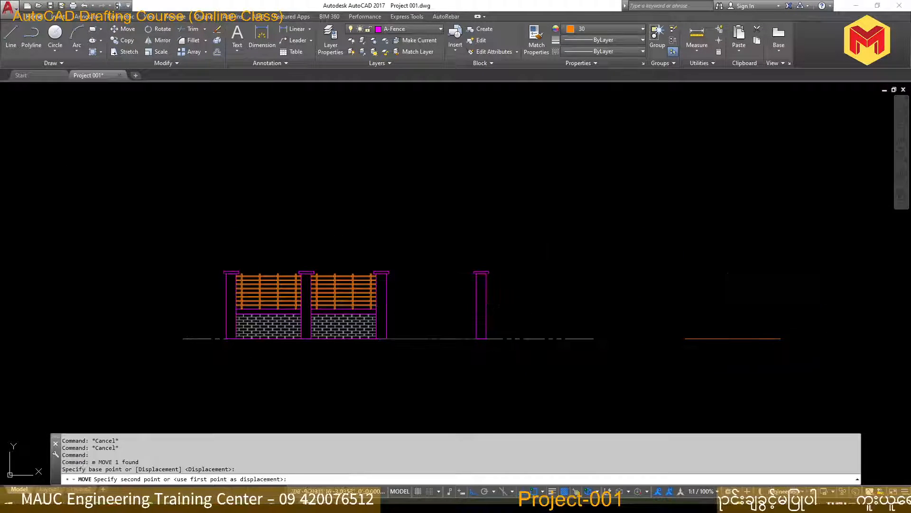
pyautogui.click(757, 311)
pyautogui.click(783, 378)
pyautogui.click(740, 303)
pyautogui.press('Delete')
# Draw a 9'6" by 6' rectangle for the gate in the empty area beyond the last post
pyautogui.write('rec')
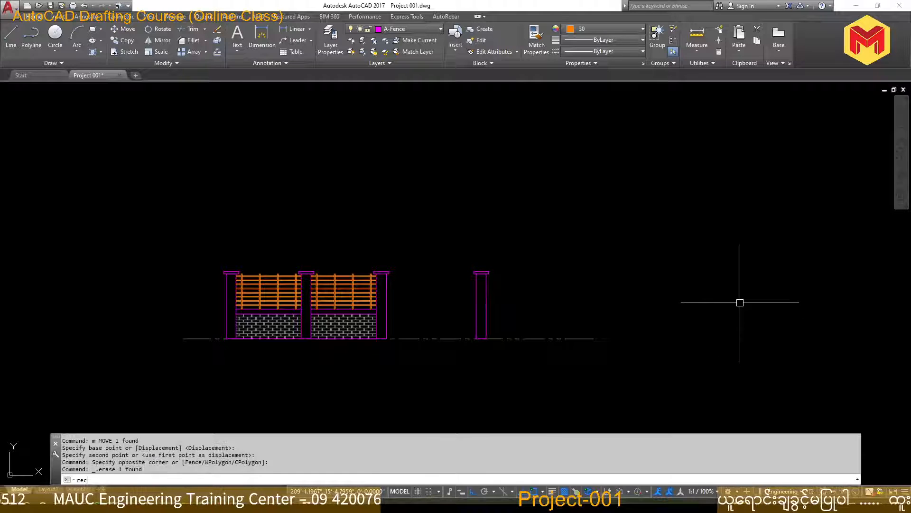
pyautogui.press('space')
pyautogui.click(653, 339)
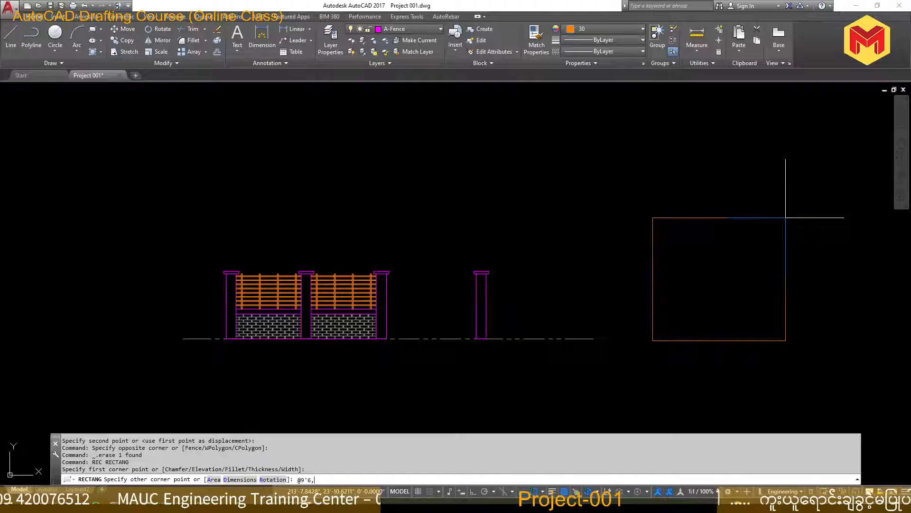
pyautogui.write("@9'6,6'")
pyautogui.press('Return')
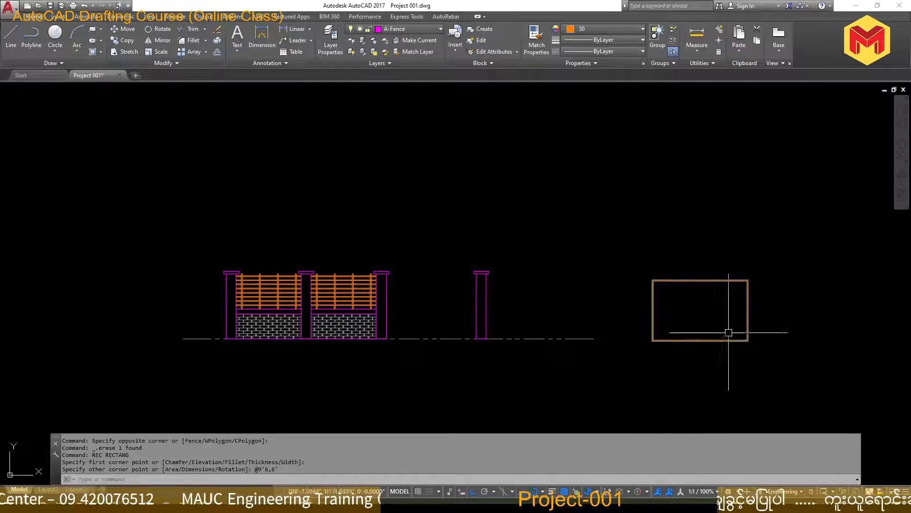
# Offset the gate rectangle 4" inward to form the frame
pyautogui.write('o')
pyautogui.press('space')
pyautogui.write('4')
pyautogui.press('Return')
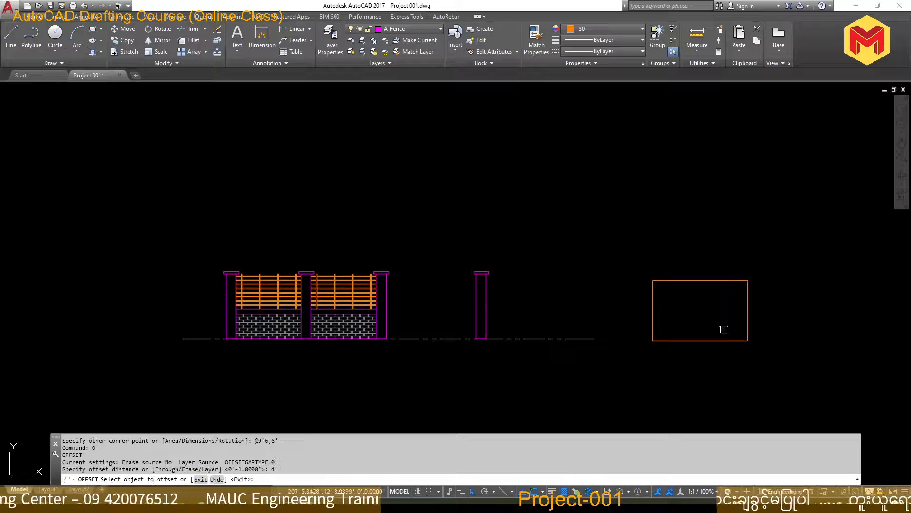
pyautogui.click(712, 285)
pyautogui.click(712, 278)
pyautogui.scroll(4, 711, 311)
pyautogui.press('Escape')
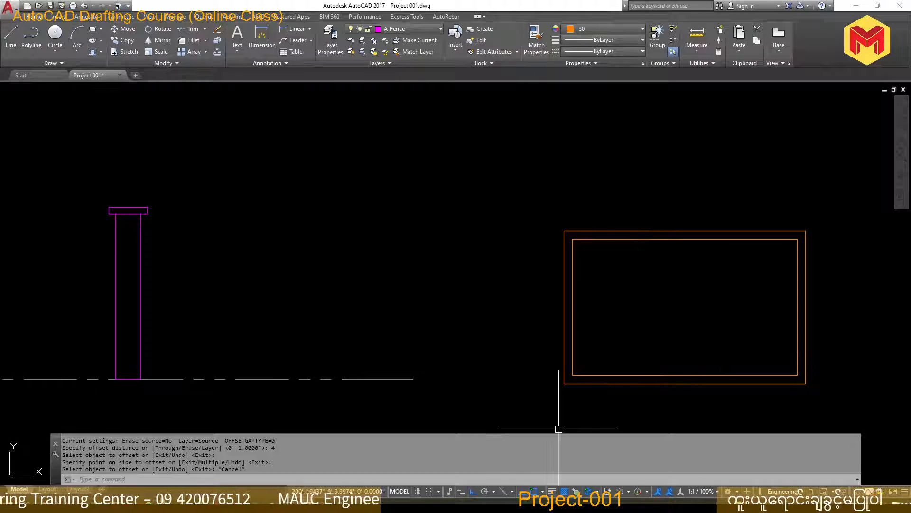
# Examine the gate's frame and divisions in the PDF's Fencing Front View, then return to the AutoCAD drawing
pyautogui.hotkey('alt', 'Tab')
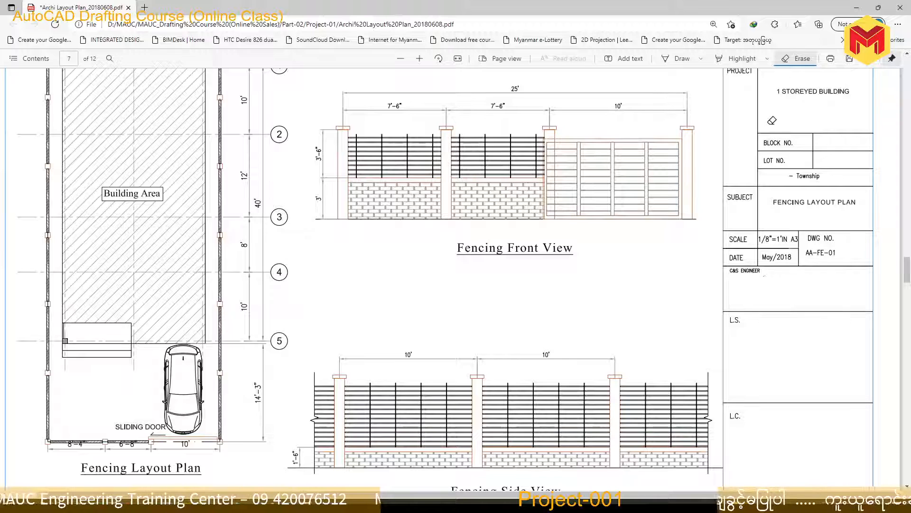
pyautogui.click(856, 7)
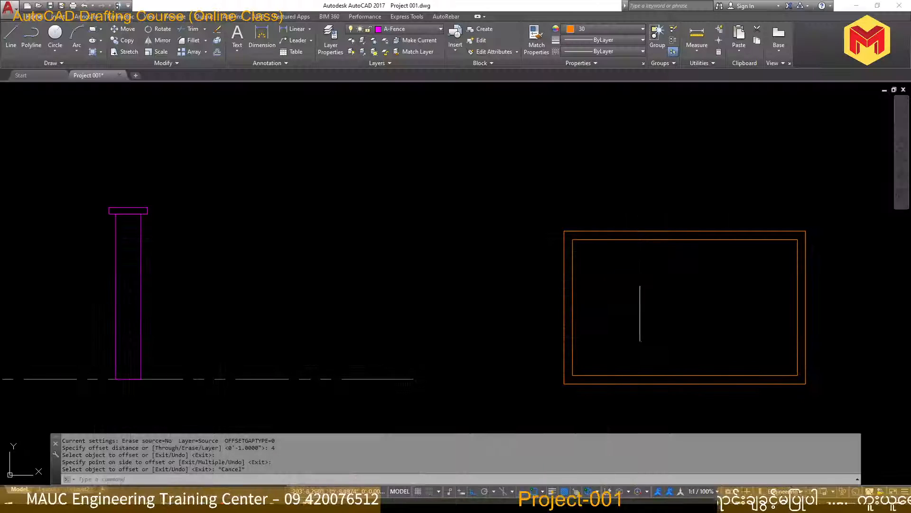
pyautogui.scroll(-3, 389, 287)
pyautogui.scroll(2, 548, 300)
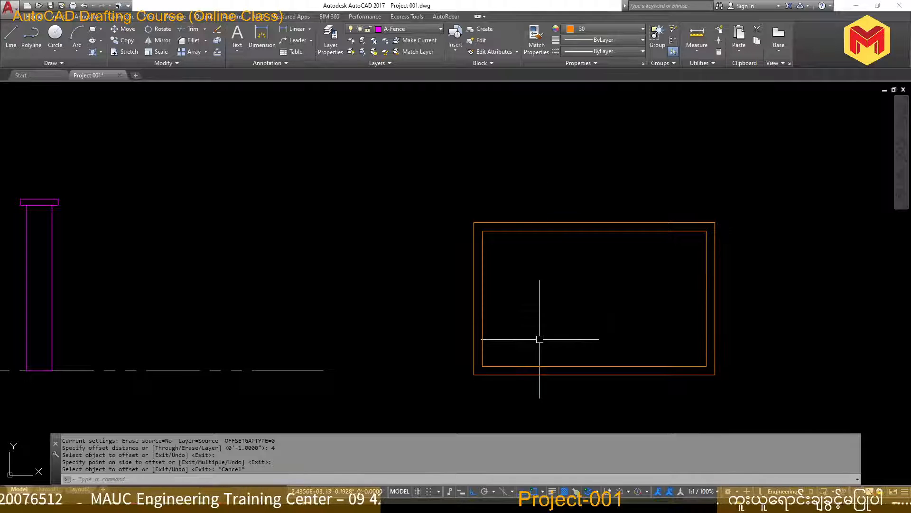
# Draw a line along the inner gate rectangle's left edge from its upper to its lower corner
pyautogui.write('l')
pyautogui.press('space')
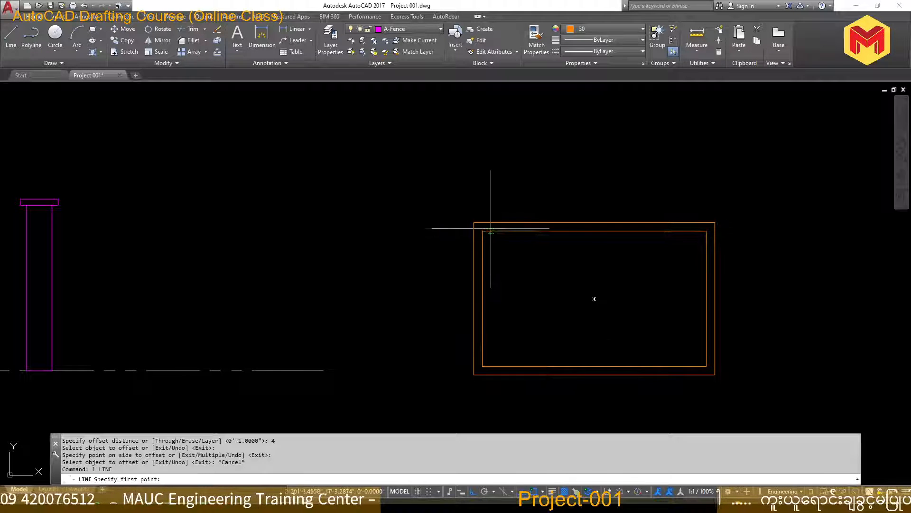
pyautogui.click(483, 231)
pyautogui.click(483, 367)
pyautogui.press('space')
pyautogui.click(484, 352)
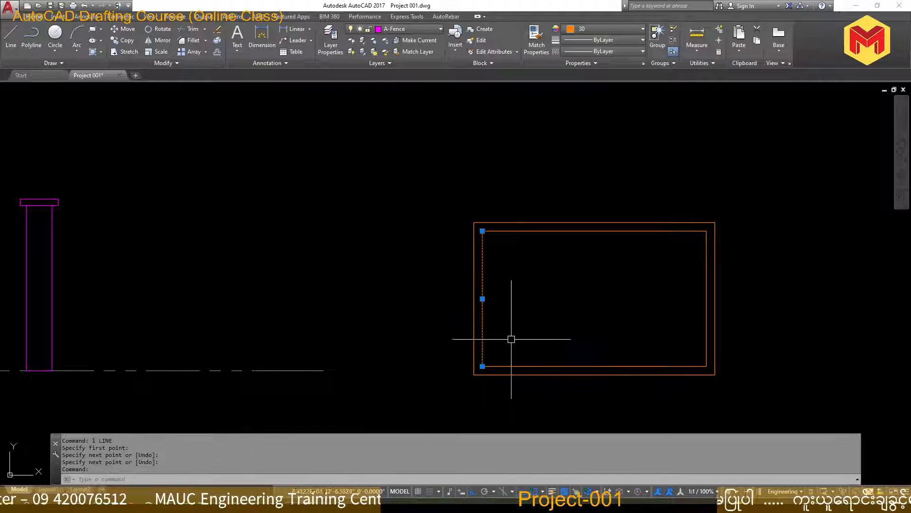
pyautogui.write('O')
pyautogui.press('space')
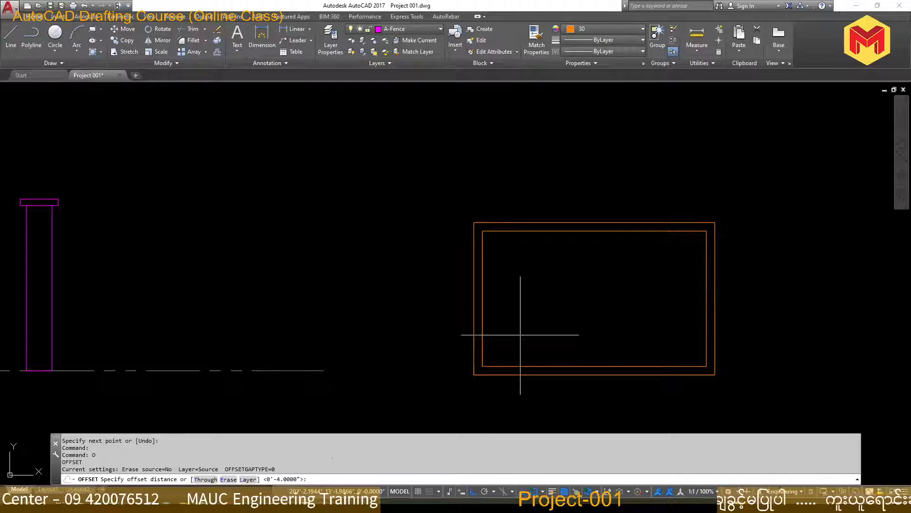
# Switch to the PDF sheet, mark the four gate panels with freehand strokes, and return to AutoCAD
pyautogui.hotkey('alt', 'Tab')
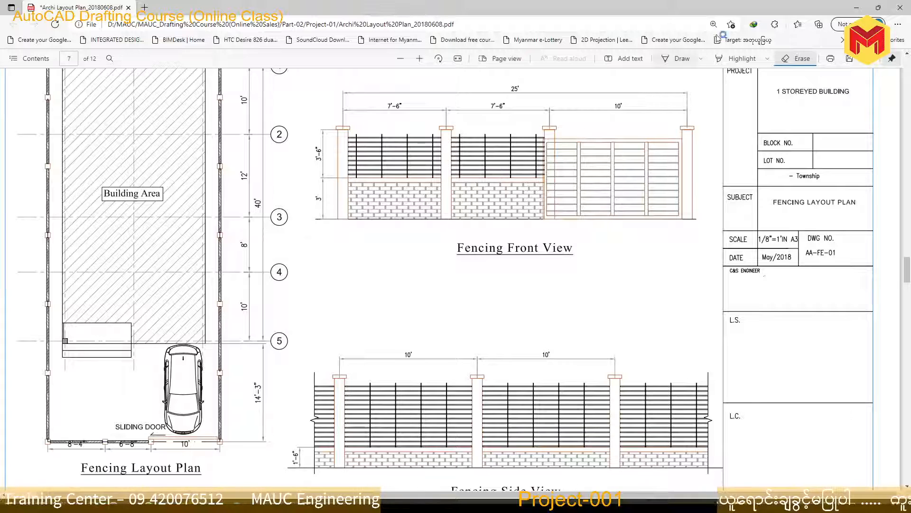
pyautogui.click(682, 58)
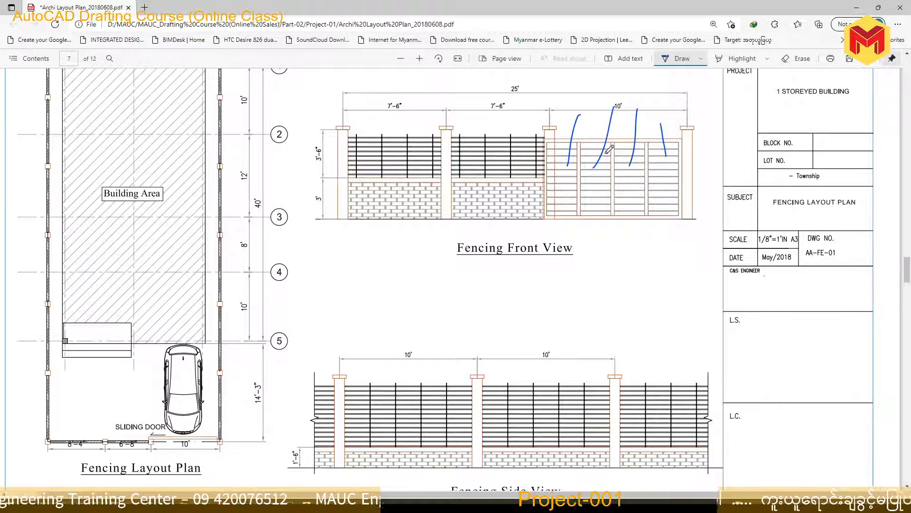
pyautogui.click(858, 8)
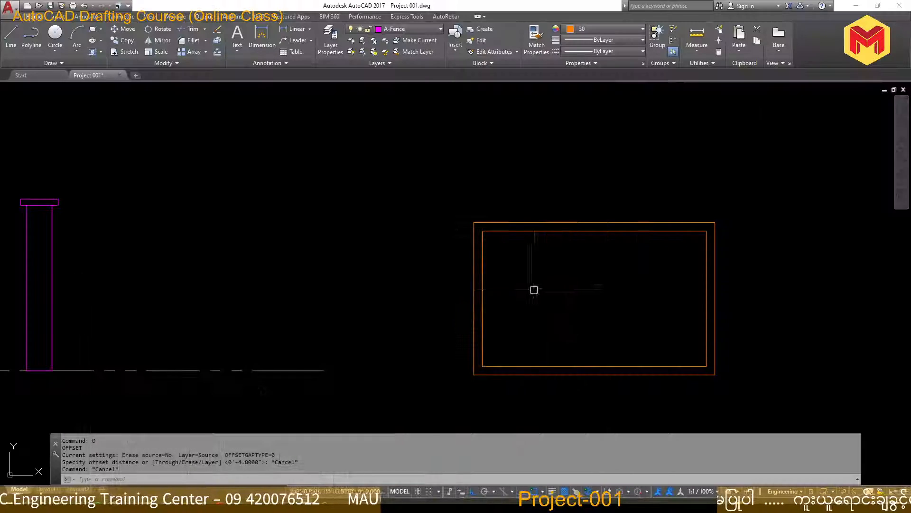
pyautogui.click(483, 306)
pyautogui.moveTo(508, 285); pyautogui.dragTo(482, 305, button='middle')
pyautogui.press('Escape')
pyautogui.write('L')
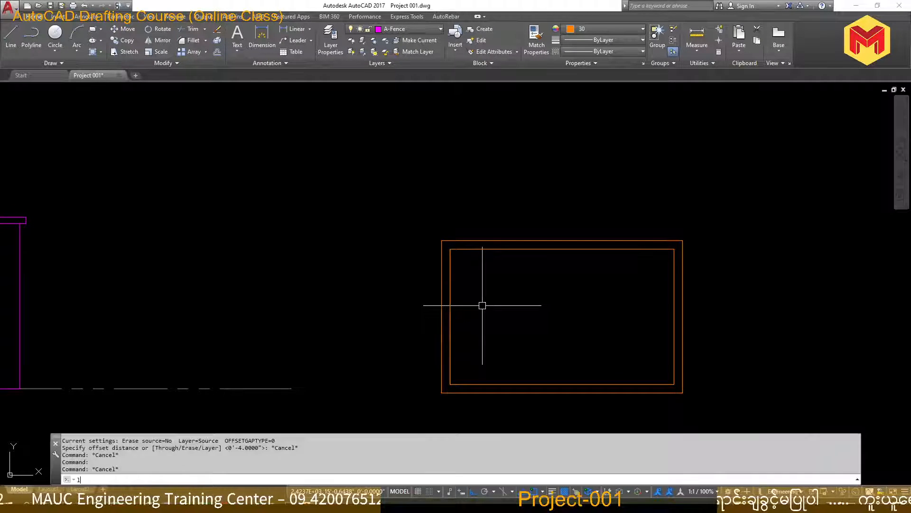
pyautogui.press('Return')
pyautogui.scroll(4, 444, 309)
pyautogui.keyDown('shift'); pyautogui.rightClick(448, 309); pyautogui.keyUp('shift')
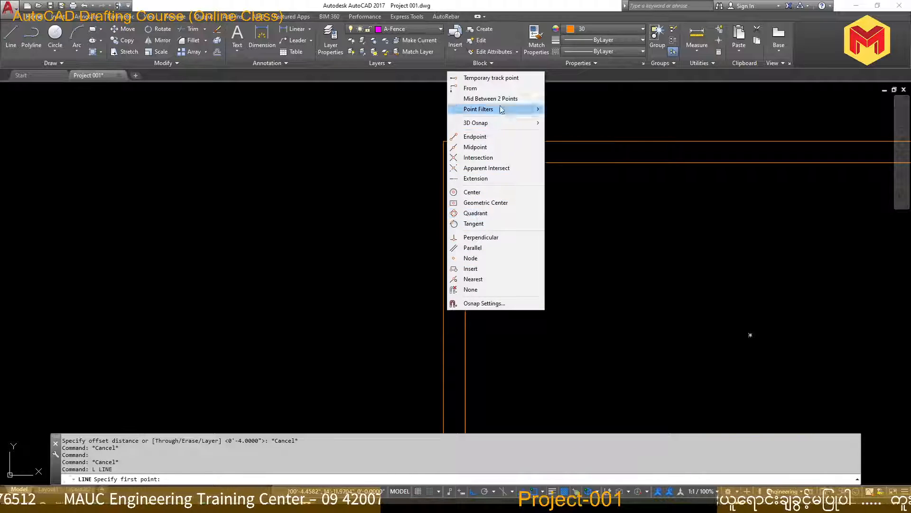
pyautogui.press('Escape')
pyautogui.press('Escape')
# Erase the line lying on the inner gate rectangle's left edge
pyautogui.click(467, 290)
pyautogui.scroll(-4, 467, 290)
pyautogui.moveTo(468, 293); pyautogui.dragTo(456, 282, button='middle')
pyautogui.press('Delete')
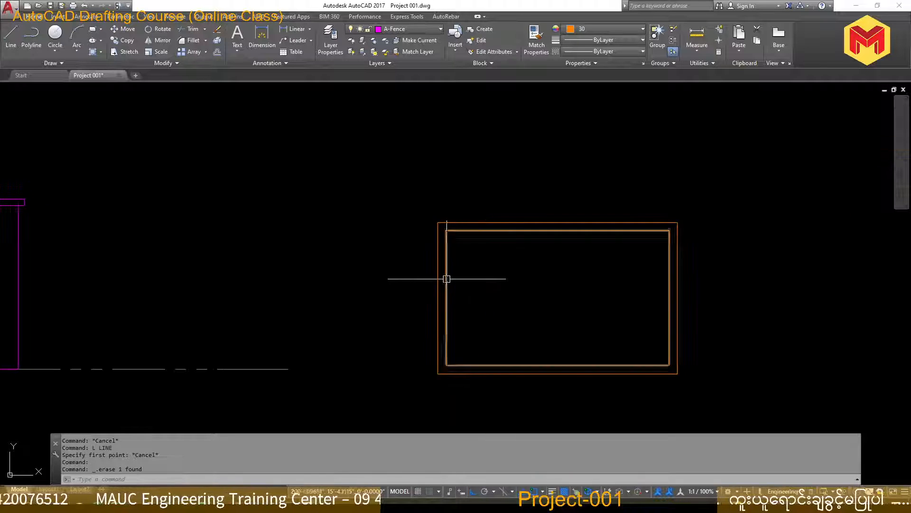
pyautogui.scroll(2, 446, 276)
pyautogui.write('L')
pyautogui.press('Return')
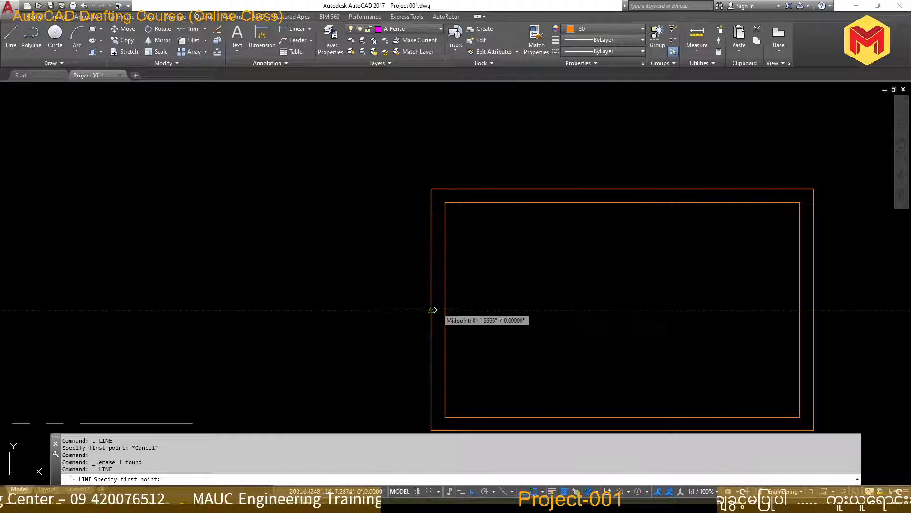
pyautogui.press('Escape')
# Offset the inner gate rectangle 2" outward to get the frame's centre line
pyautogui.write('o')
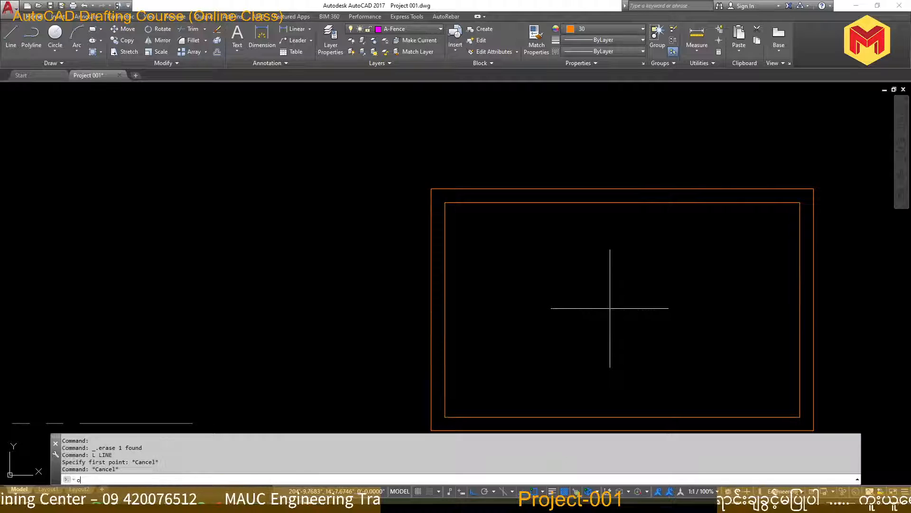
pyautogui.write('2')
pyautogui.press('Return')
pyautogui.click(576, 204)
pyautogui.click(572, 183)
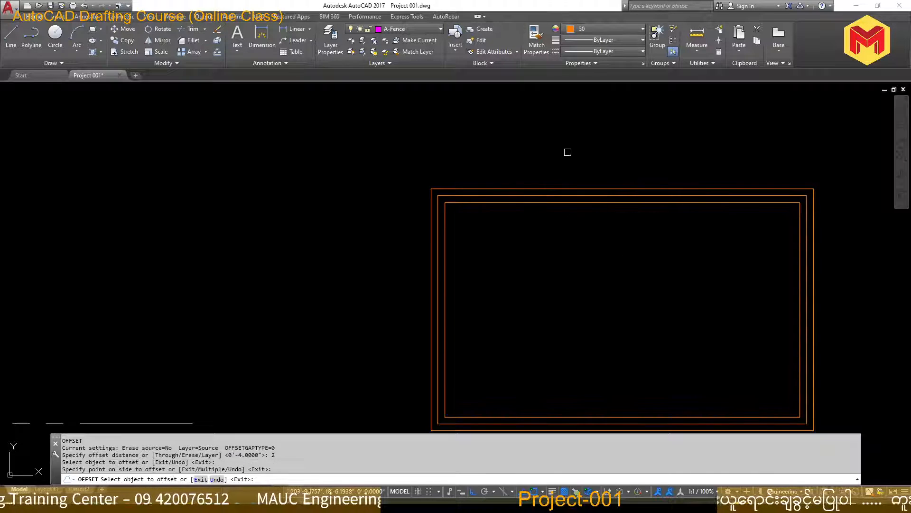
# Draw a horizontal line between the side midpoints of the gate frame's centre-line rectangle, and erase that rectangle
pyautogui.press('Escape')
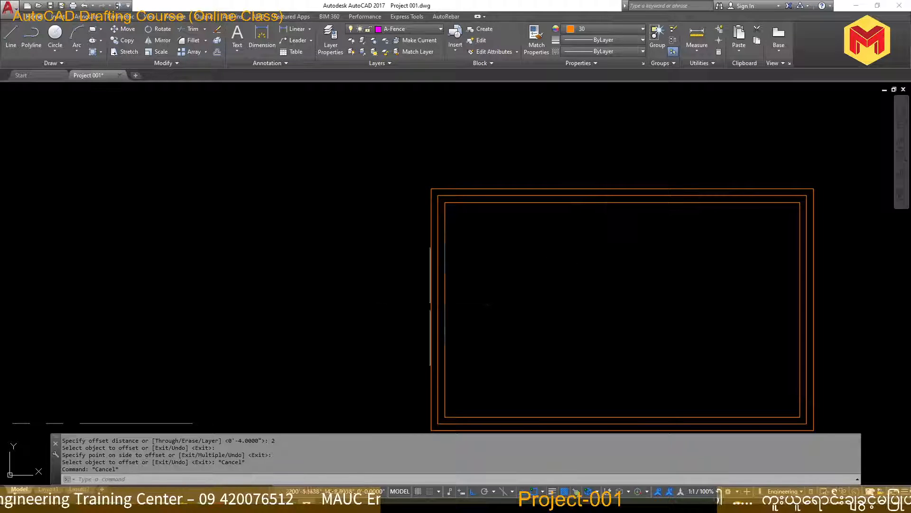
pyautogui.write('l')
pyautogui.press('Return')
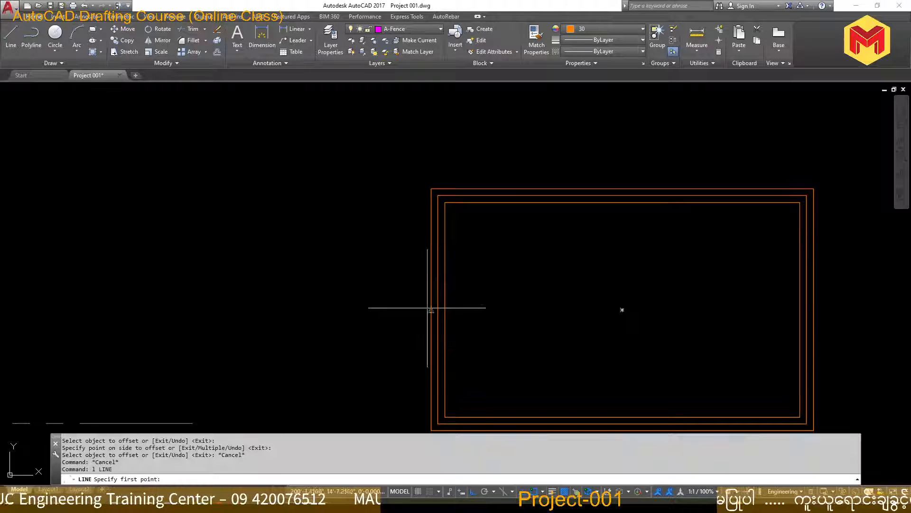
pyautogui.click(438, 310)
pyautogui.click(806, 309)
pyautogui.press('Return')
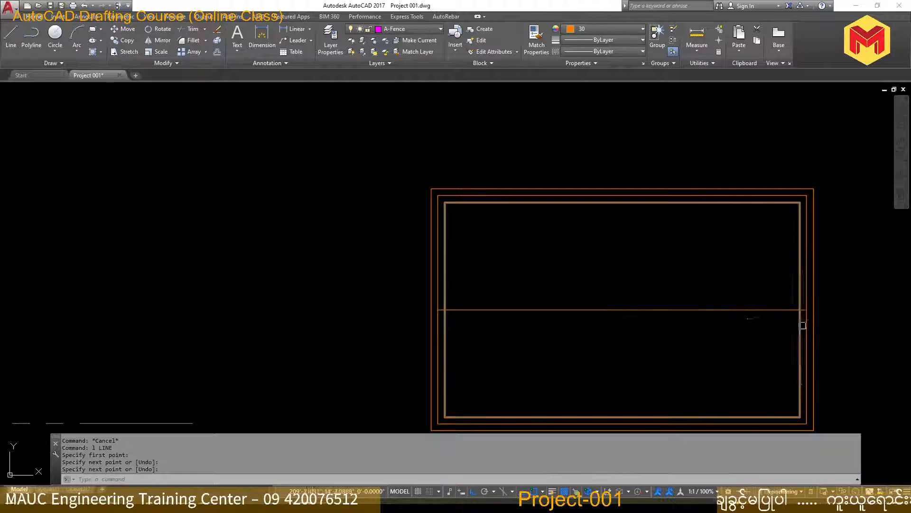
pyautogui.click(804, 329)
pyautogui.press('Delete')
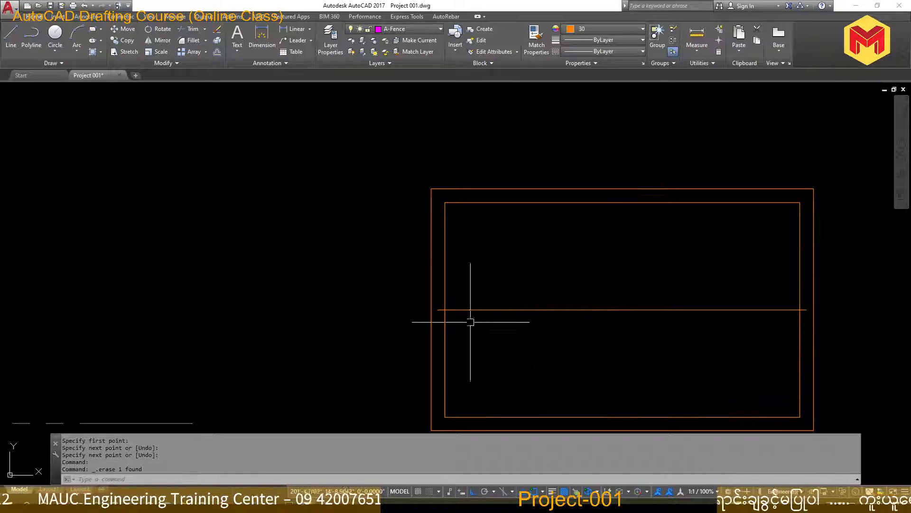
# Divide the gate's horizontal middle line into 4 segments
pyautogui.write('div')
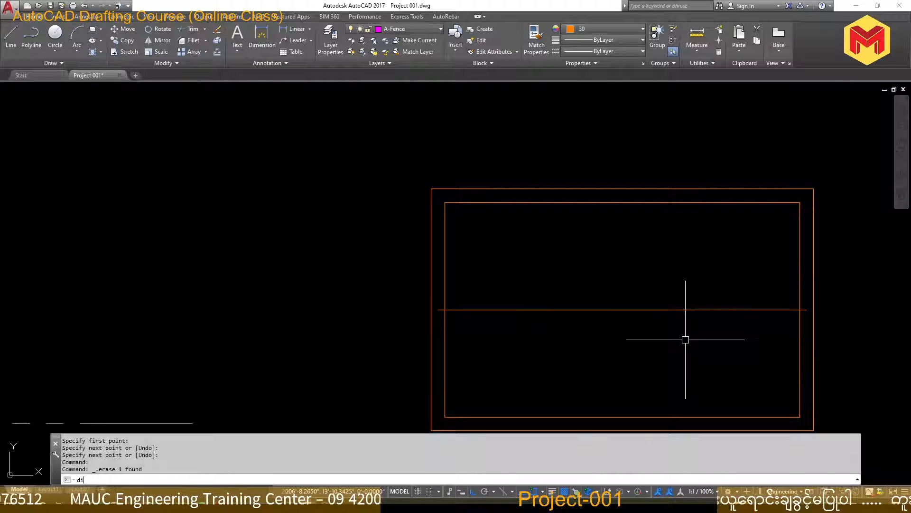
pyautogui.press('Return')
pyautogui.click(683, 310)
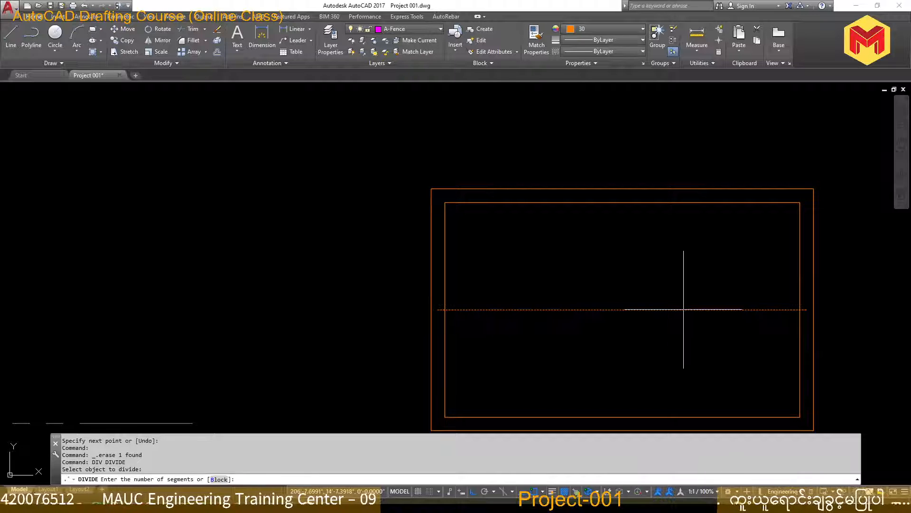
pyautogui.write('4')
pyautogui.press('Return')
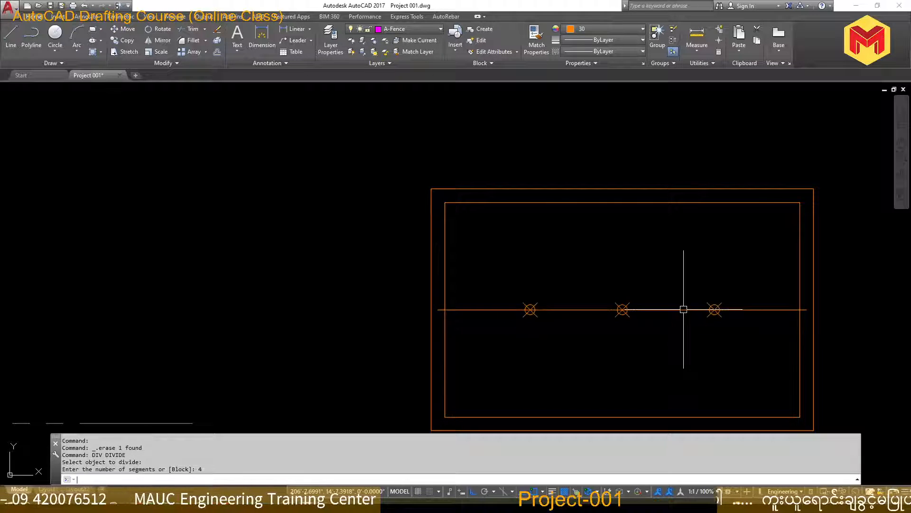
# Draw a vertical line from the first division point down to the inner gate rectangle's lower edge
pyautogui.write('l')
pyautogui.press('Return')
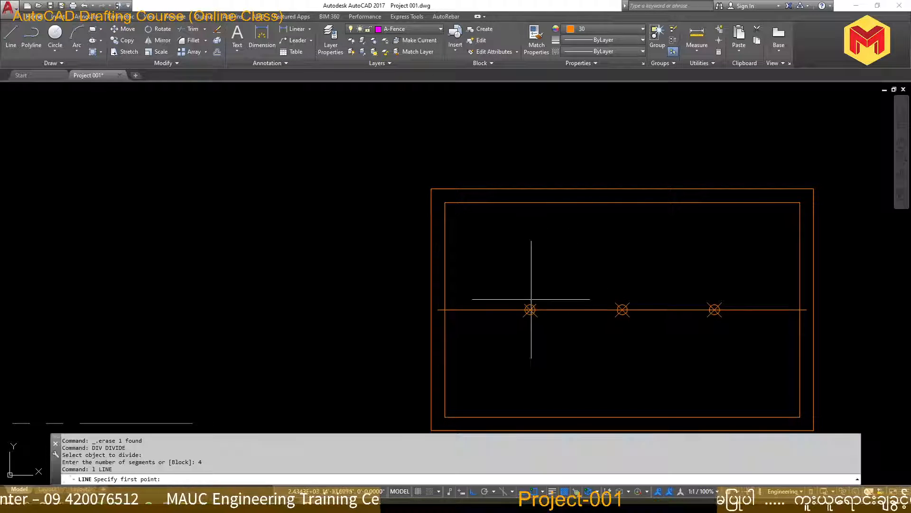
pyautogui.click(530, 310)
pyautogui.click(530, 417)
pyautogui.press('Return')
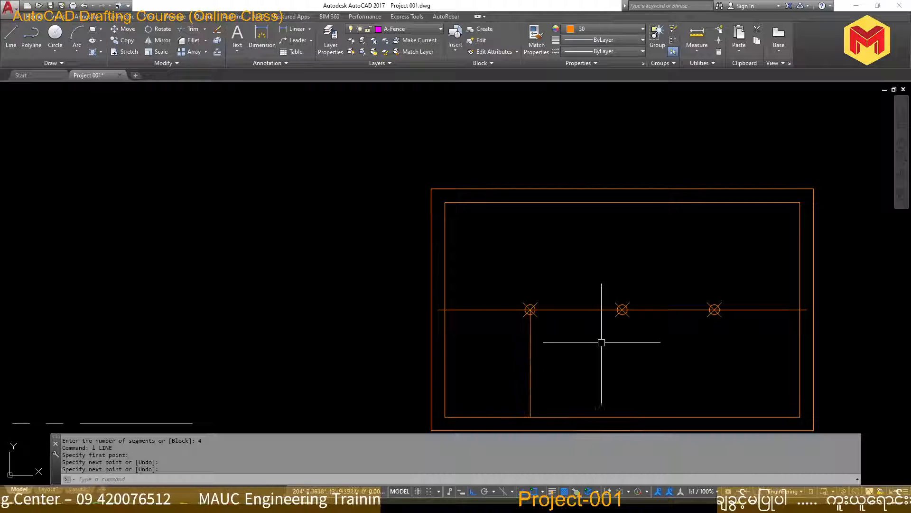
# Extend the vertical line up to the inner gate rectangle's upper edge
pyautogui.write('ex')
pyautogui.press('Return')
pyautogui.press('Return')
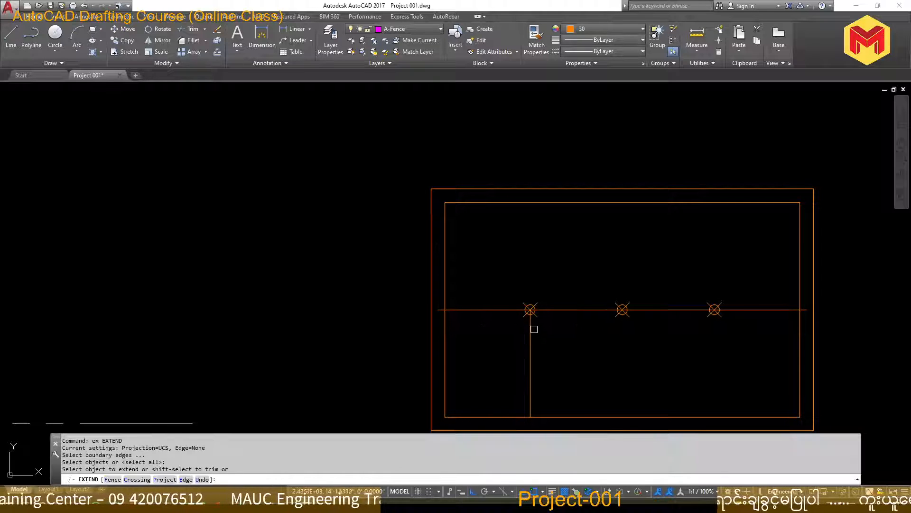
pyautogui.click(532, 329)
pyautogui.press('Return')
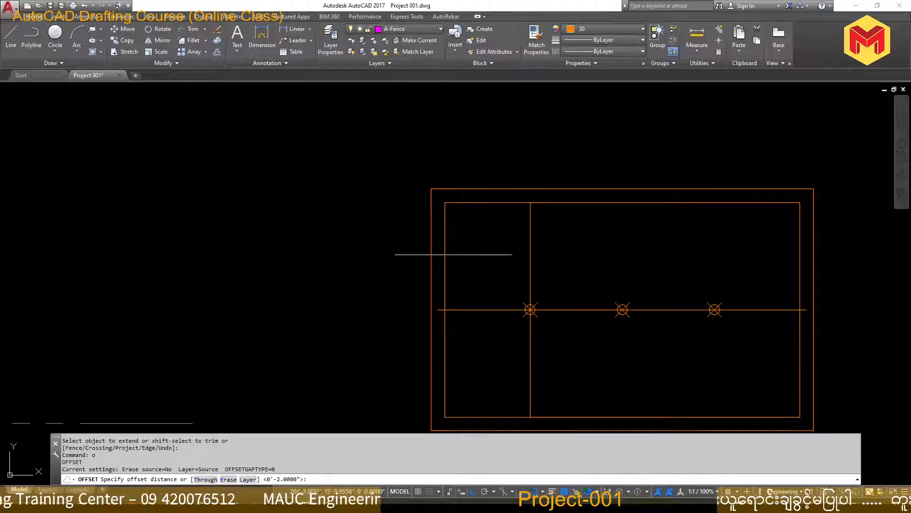
pyautogui.write('3')
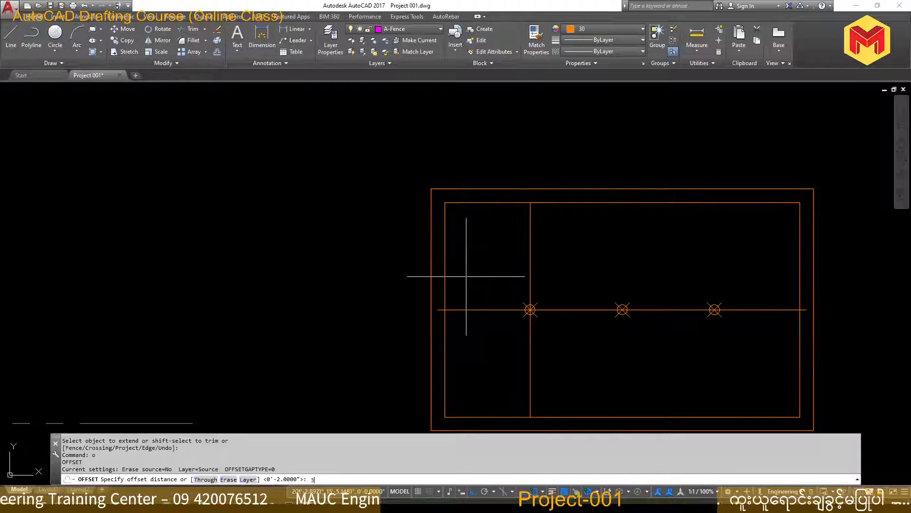
pyautogui.press('Return')
pyautogui.press('Escape')
pyautogui.press('Escape')
# Offset the vertical line 1.5" to both sides and erase the original line between the copies
pyautogui.write('o')
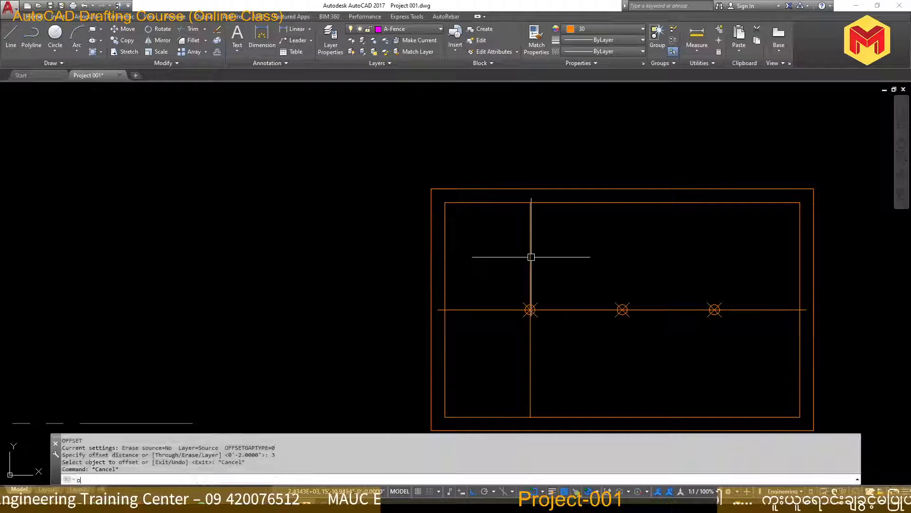
pyautogui.press('Return')
pyautogui.write('1.5')
pyautogui.press('Return')
pyautogui.click(530, 258)
pyautogui.click(536, 259)
pyautogui.scroll(4, 527, 267)
pyautogui.click(534, 267)
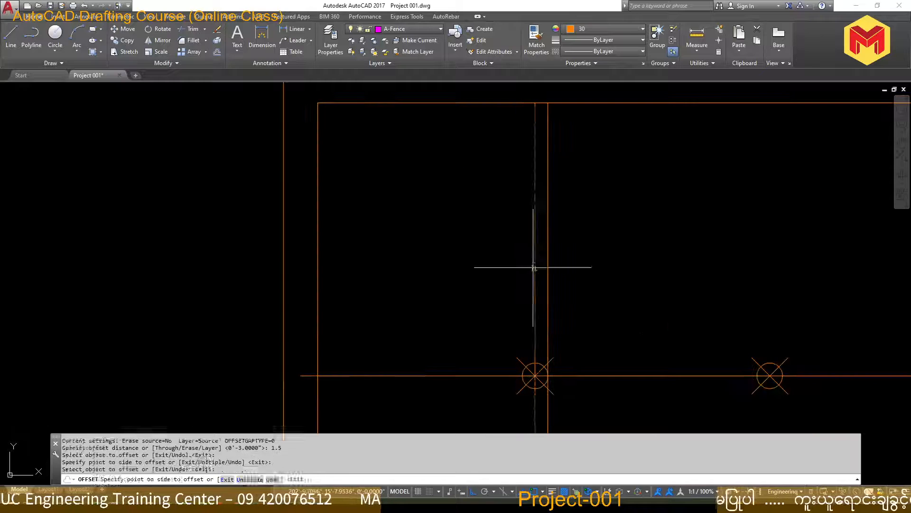
pyautogui.click(528, 278)
pyautogui.press('Escape')
pyautogui.click(533, 285)
pyautogui.press('Delete')
# Copy the pair of vertical bar lines from the first division point to the second and third division points
pyautogui.click(566, 283)
pyautogui.click(509, 293)
pyautogui.scroll(-2, 508, 293)
pyautogui.moveTo(517, 317); pyautogui.dragTo(488, 293, button='middle')
pyautogui.write('co')
pyautogui.press('Return')
pyautogui.click(498, 318)
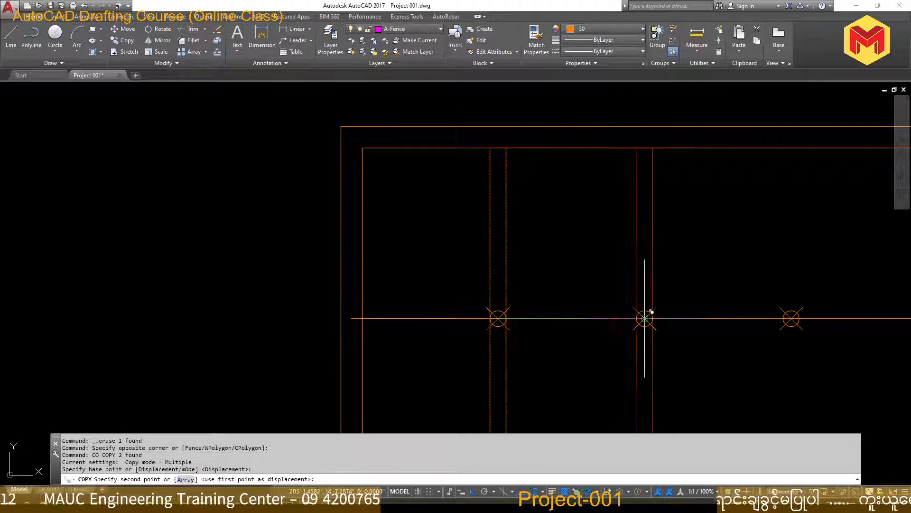
pyautogui.click(645, 318)
pyautogui.click(791, 318)
pyautogui.press('Return')
# Erase the gate's horizontal middle line and its three division points
pyautogui.scroll(-2, 617, 304)
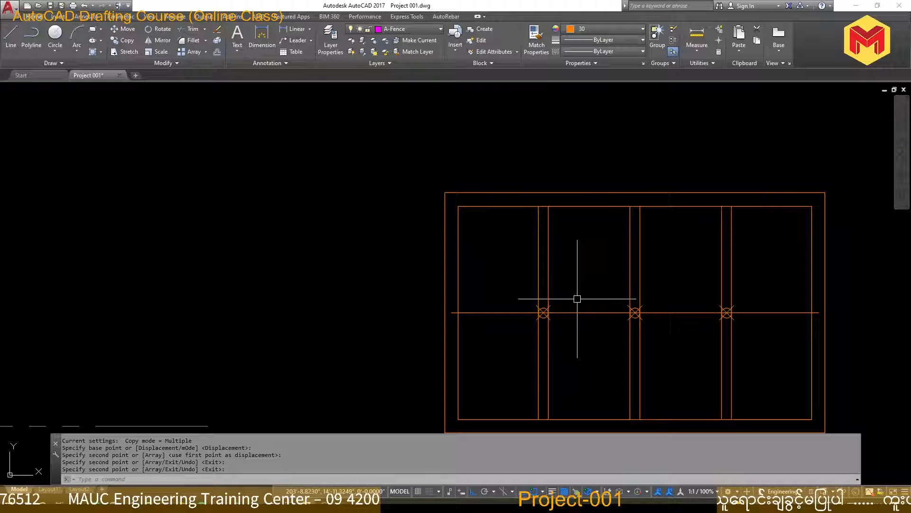
pyautogui.click(512, 286)
pyautogui.click(761, 330)
pyautogui.click(775, 332)
pyautogui.click(755, 284)
pyautogui.press('Delete')
# Hatch the four gate panels with the CORK pattern
pyautogui.scroll(-4, 709, 309)
pyautogui.moveTo(709, 311)
pyautogui.mouseDown(button='middle')
pyautogui.moveTo(666, 326)
pyautogui.moveTo(645, 297)
pyautogui.mouseUp(button='middle')
pyautogui.scroll(4, 645, 320)
pyautogui.scroll(-3, 645, 320)
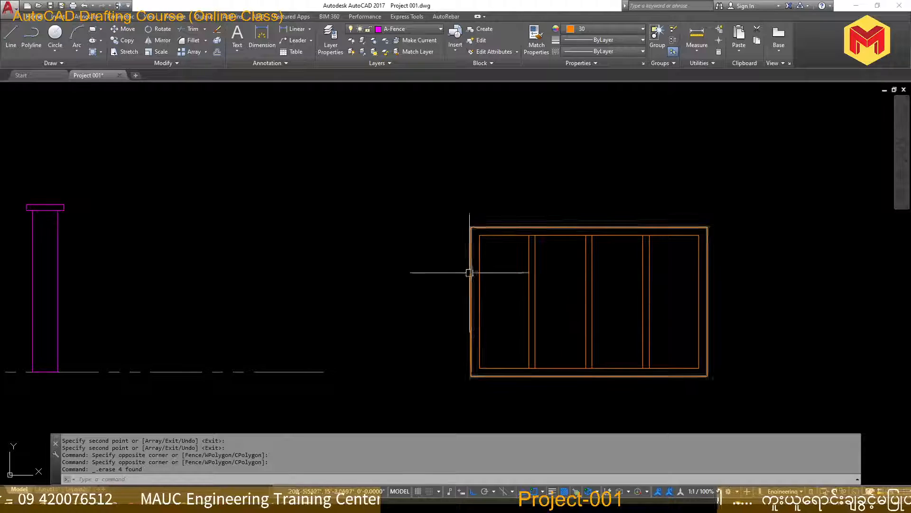
pyautogui.write('h')
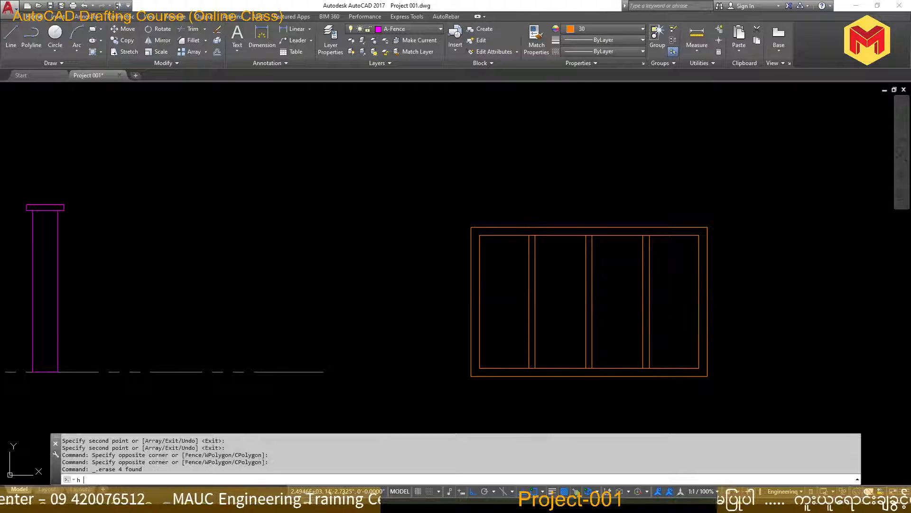
pyautogui.press('Return')
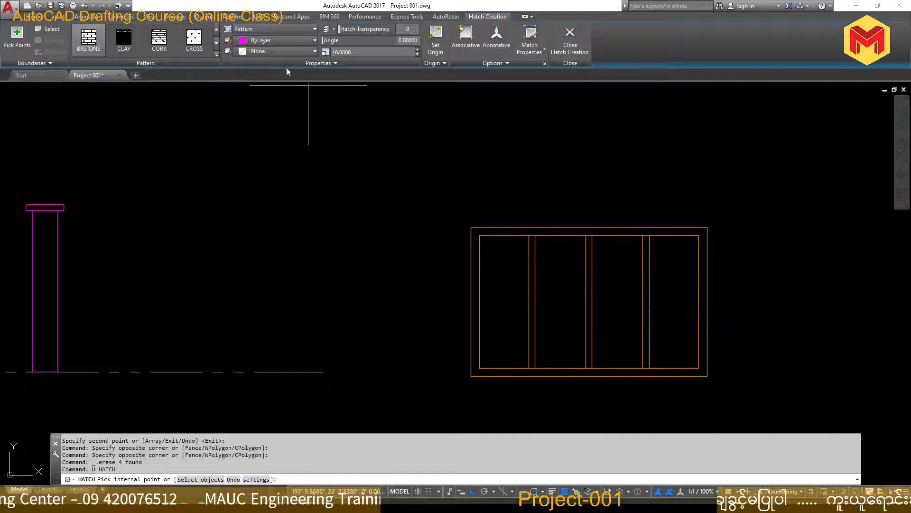
pyautogui.click(159, 40)
pyautogui.click(503, 328)
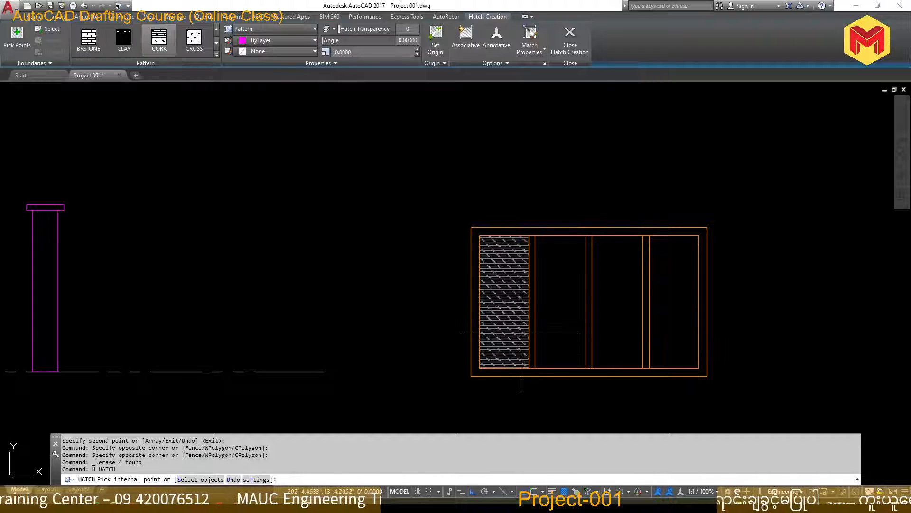
pyautogui.click(560, 331)
pyautogui.click(617, 331)
pyautogui.click(657, 331)
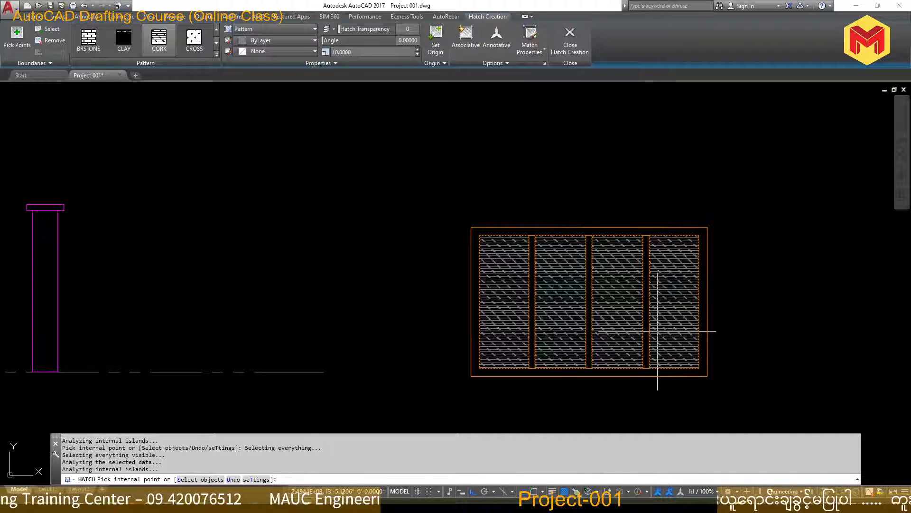
pyautogui.press('Return')
# Move the whole gate by its lower-right corner to the lower-left corner of the standalone post on the ground line
pyautogui.scroll(-4, 666, 321)
pyautogui.click(727, 218)
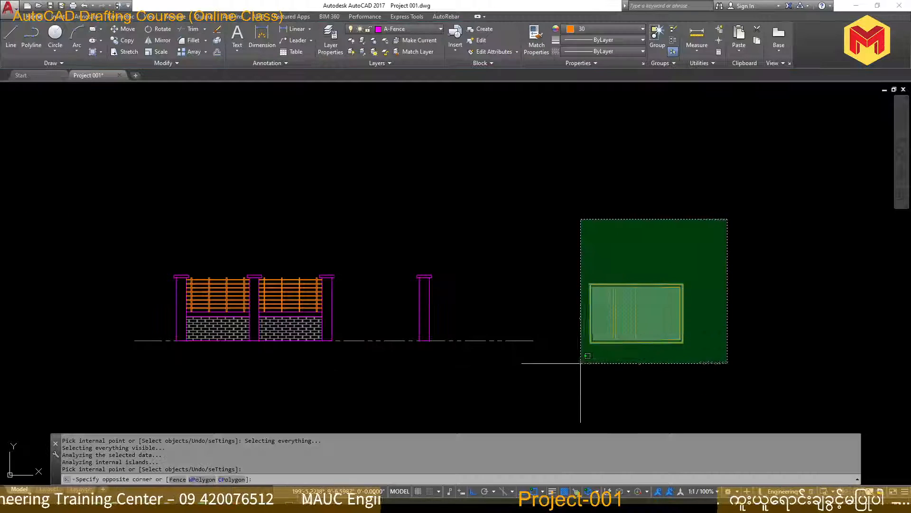
pyautogui.click(580, 363)
pyautogui.scroll(4, 649, 359)
pyautogui.write('m')
pyautogui.press('Return')
pyautogui.click(731, 318)
pyautogui.scroll(-2, 728, 317)
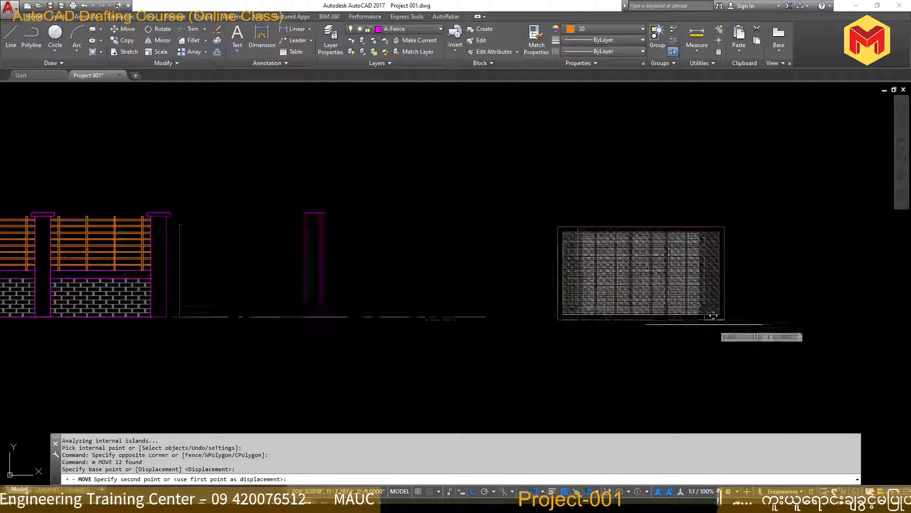
pyautogui.click(306, 318)
# Move the gate 4" straight up from the ground line
pyautogui.moveTo(336, 337); pyautogui.dragTo(647, 329, button='middle')
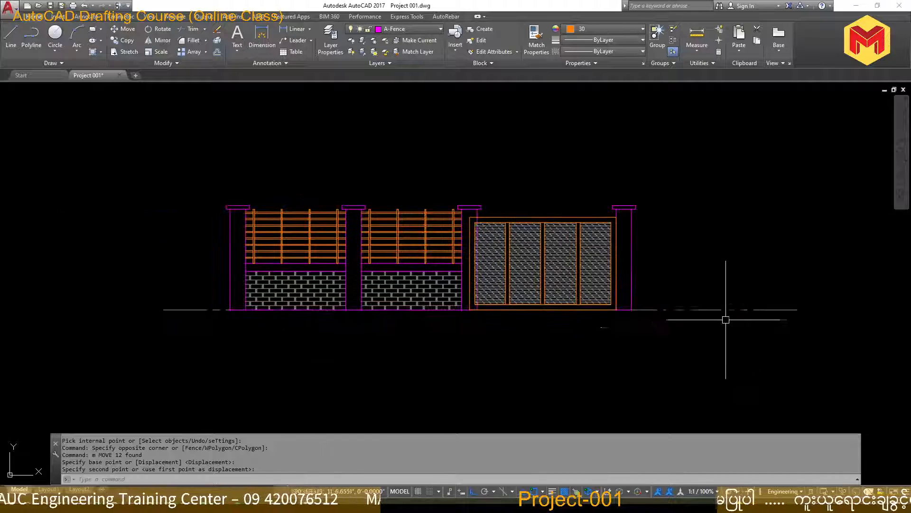
pyautogui.scroll(2, 731, 319)
pyautogui.scroll(4, 306, 304)
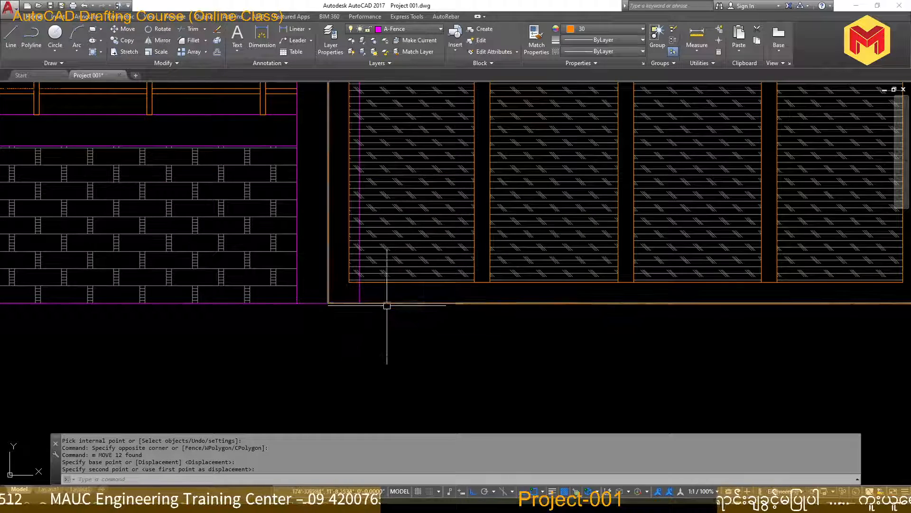
pyautogui.scroll(-4, 408, 297)
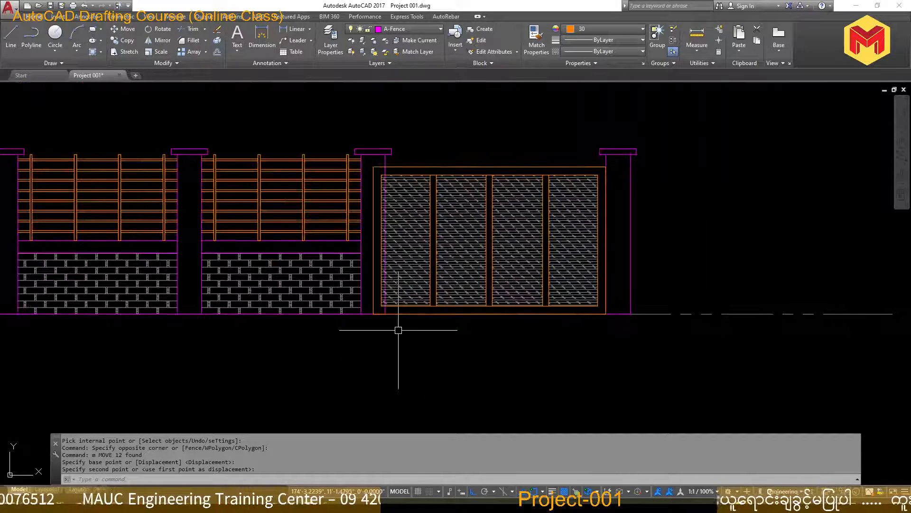
pyautogui.write('m')
pyautogui.press('Return')
pyautogui.write('p')
pyautogui.press('Return')
pyautogui.press('Return')
pyautogui.click(710, 219)
pyautogui.write('4')
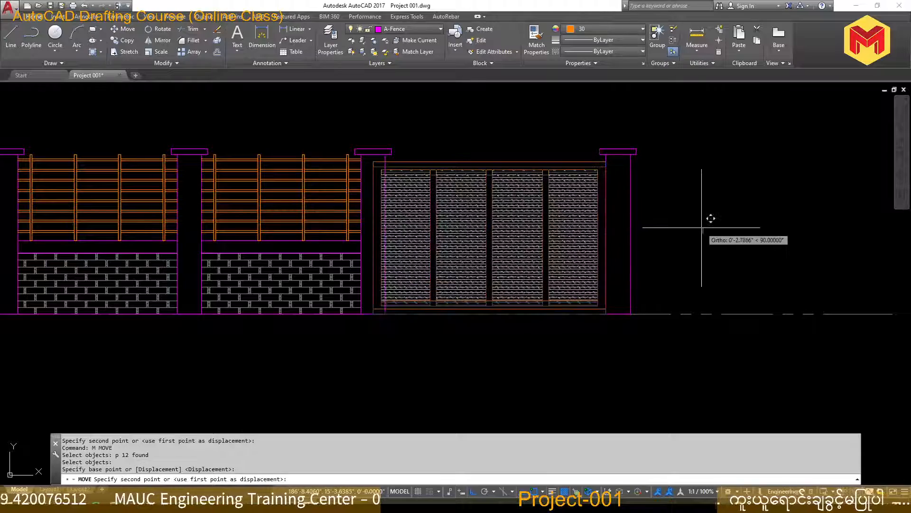
pyautogui.press('Return')
# Try to trim the post edge where it overlaps the gate frame, and undo the trim
pyautogui.press('Return')
pyautogui.scroll(5, 394, 156)
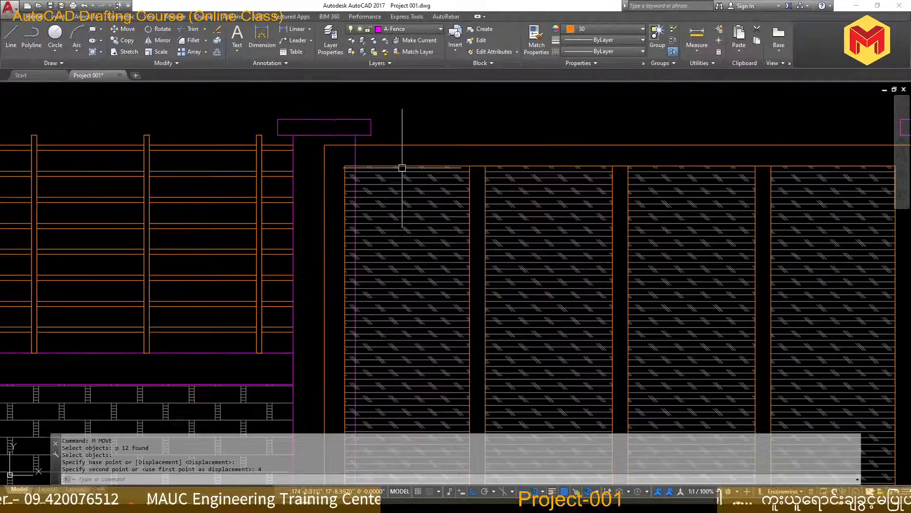
pyautogui.write('tr')
pyautogui.press('Return')
pyautogui.scroll(-2, 376, 190)
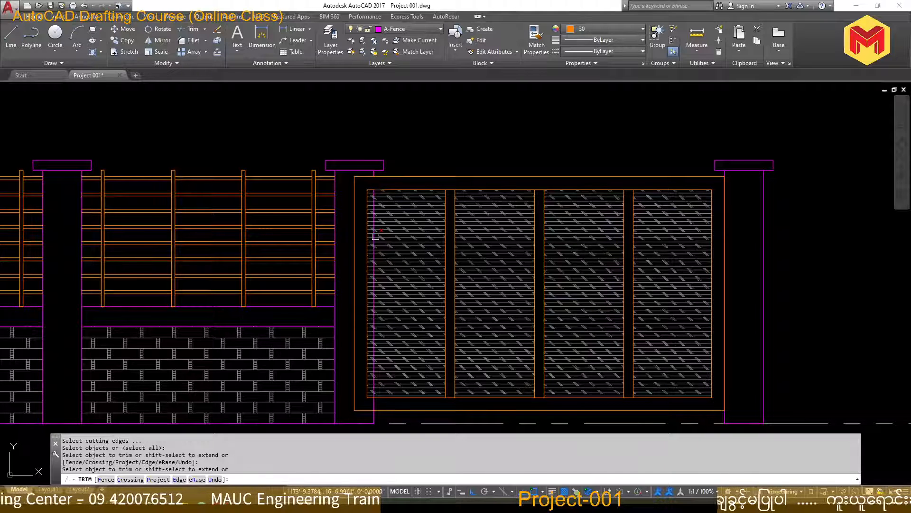
pyautogui.moveTo(376, 236); pyautogui.dragTo(396, 176, button='middle')
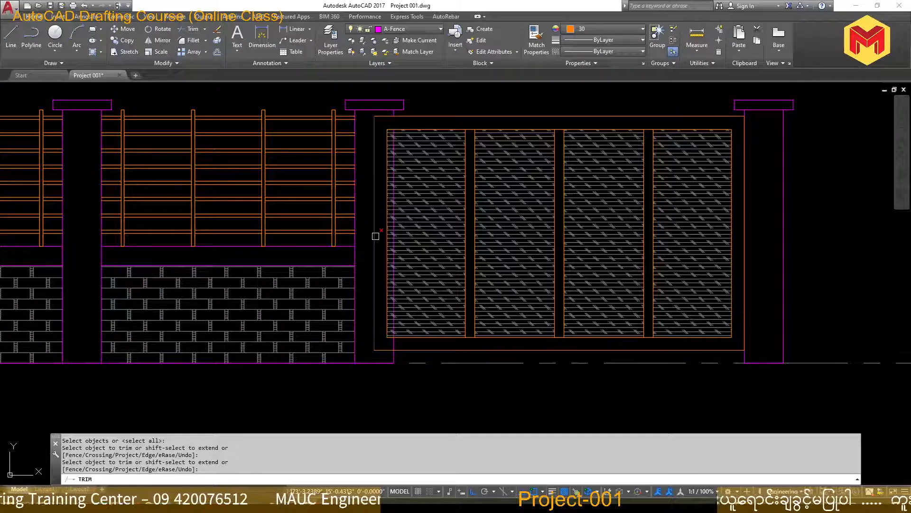
pyautogui.press('Escape')
pyautogui.press('Escape')
pyautogui.press('Escape')
pyautogui.scroll(2, 376, 236)
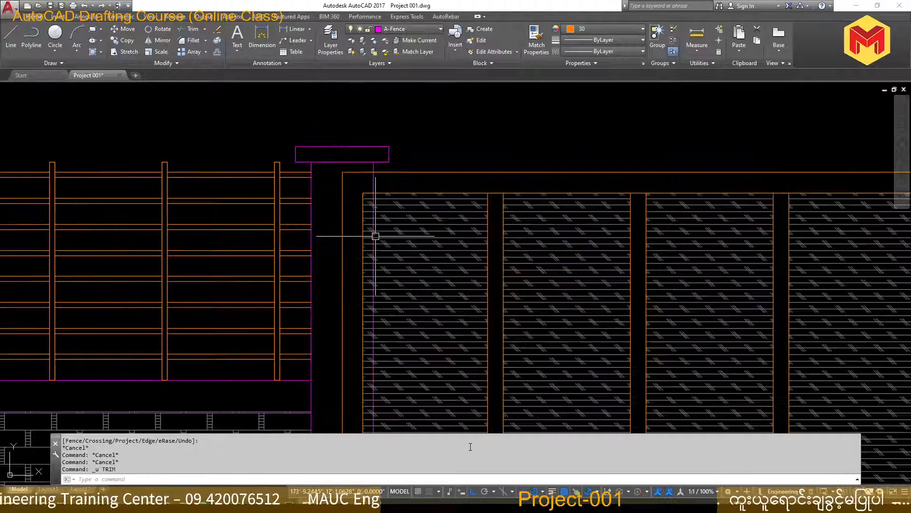
pyautogui.hotkey('ctrl', 'z')
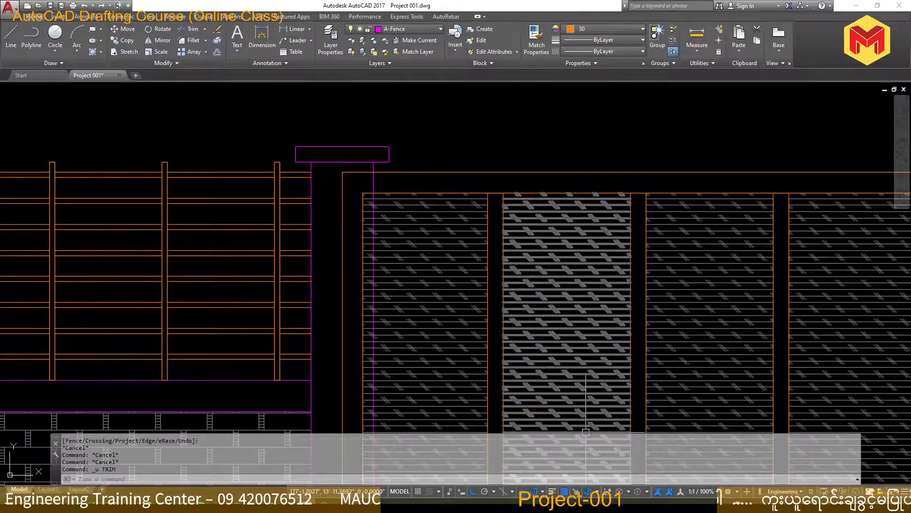
# Switch to the PDF sheet and examine how the sliding door sits against the posts on the fencing layout plan
pyautogui.hotkey('alt', 'Tab')
pyautogui.keyDown('ctrl'); pyautogui.scroll(4, 163, 450); pyautogui.keyUp('ctrl')
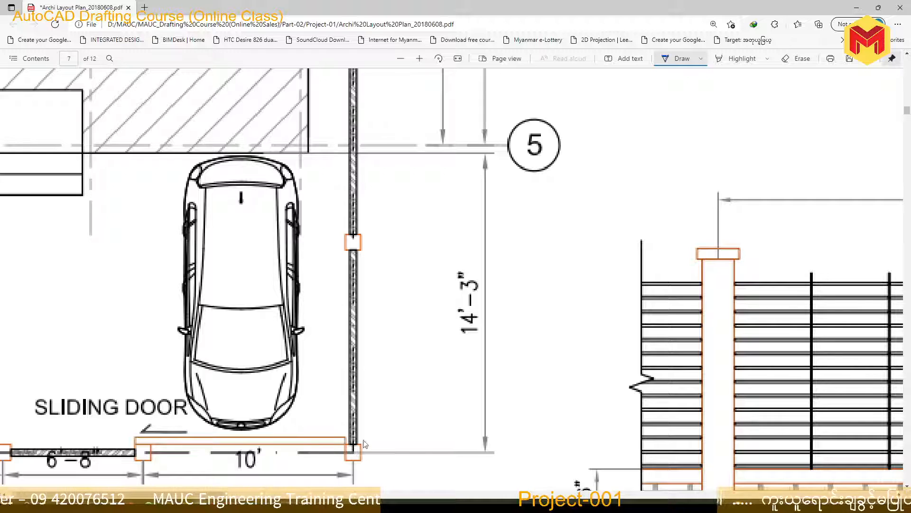
pyautogui.keyDown('ctrl'); pyautogui.scroll(1, 602, 428); pyautogui.keyUp('ctrl')
pyautogui.scroll(-4, 629, 311)
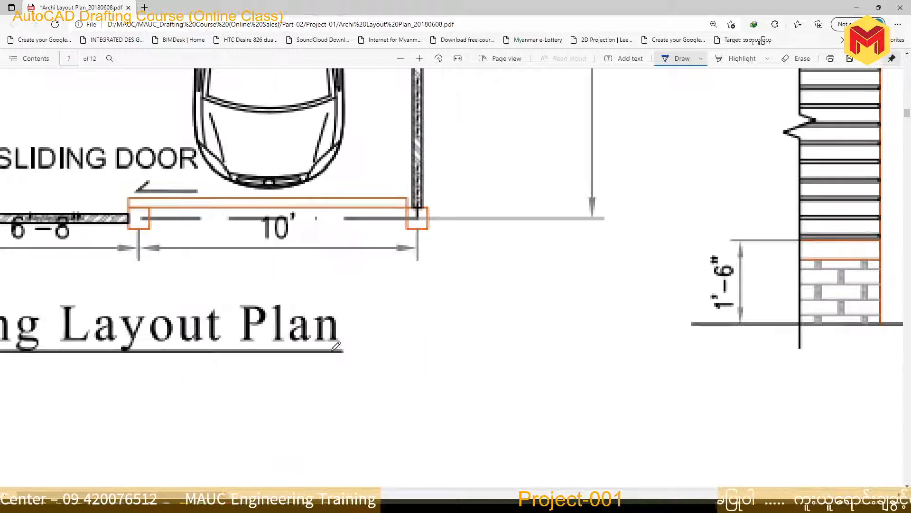
pyautogui.scroll(1, 332, 350)
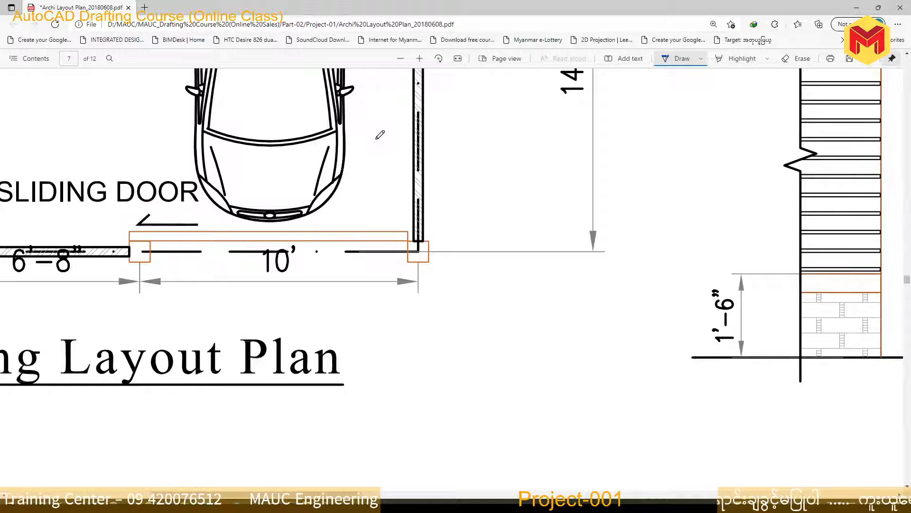
# Sketch freehand arrows on the fencing layout plan, one toward the gate from inside beside the car and one from outside
pyautogui.moveTo(377, 138)
pyautogui.mouseDown()
pyautogui.moveTo(380, 184)
pyautogui.moveTo(371, 167)
pyautogui.mouseUp()
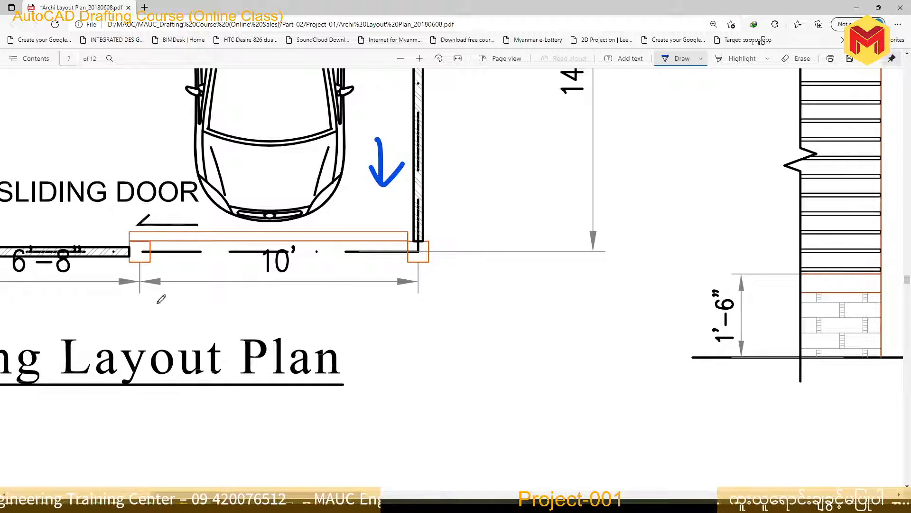
pyautogui.moveTo(230, 351)
pyautogui.mouseDown()
pyautogui.moveTo(220, 306)
pyautogui.moveTo(241, 307)
pyautogui.mouseUp()
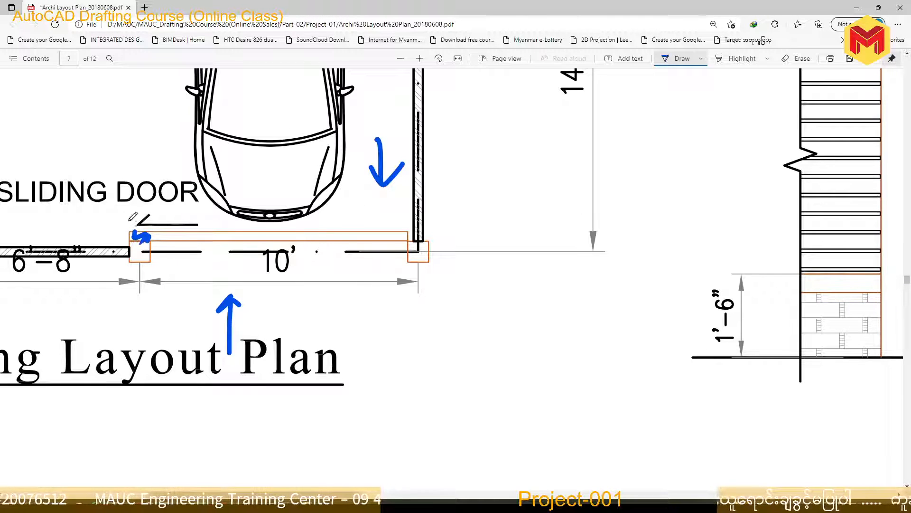
# Switch to AutoCAD and trim the third post's edge where it overlaps the sliding gate's frame
pyautogui.click(443, 505)
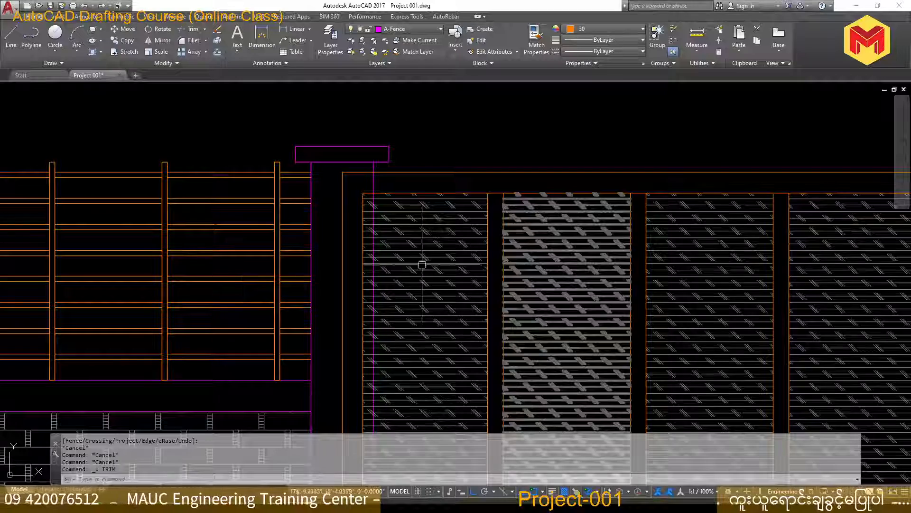
pyautogui.scroll(-3, 370, 172)
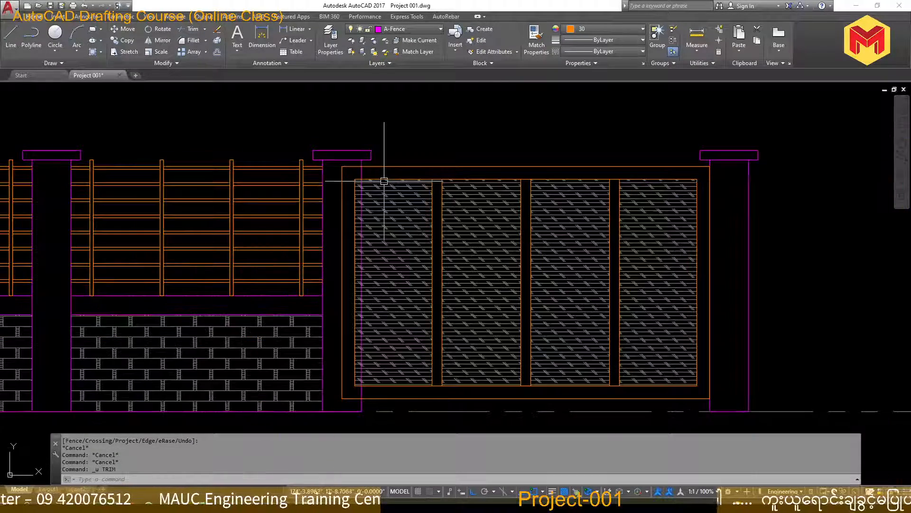
pyautogui.write('tr')
pyautogui.press('space')
pyautogui.press('space')
pyautogui.click(361, 174)
pyautogui.click(376, 333)
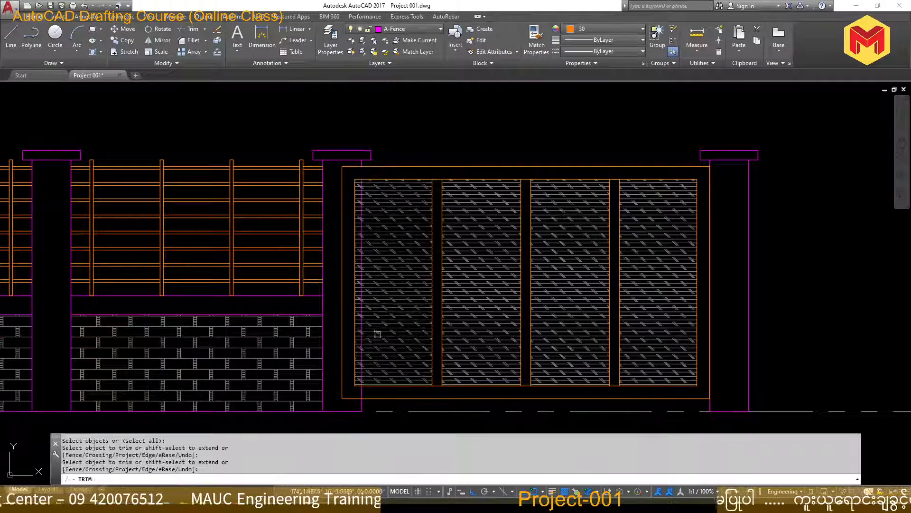
pyautogui.scroll(4, 355, 406)
pyautogui.click(370, 381)
# Erase the leftover piece of the post edge that runs through the gate's first hatched panel
pyautogui.scroll(4, 372, 360)
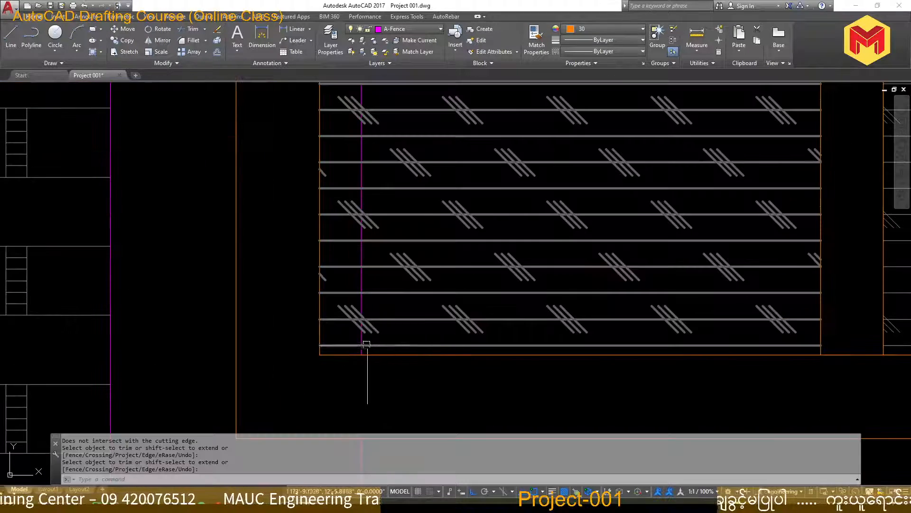
pyautogui.press('space')
pyautogui.press('Delete')
pyautogui.scroll(-6, 361, 340)
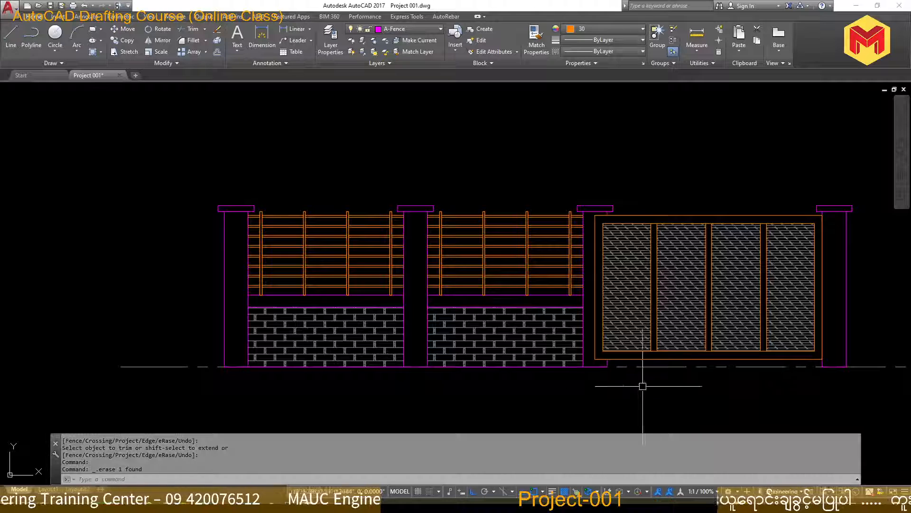
pyautogui.scroll(-4, 529, 214)
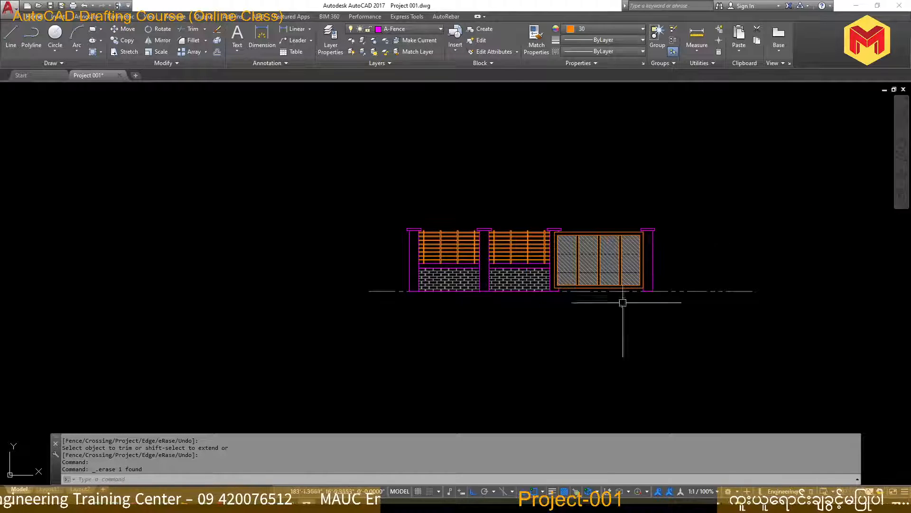
pyautogui.scroll(2, 406, 203)
pyautogui.click(294, 29)
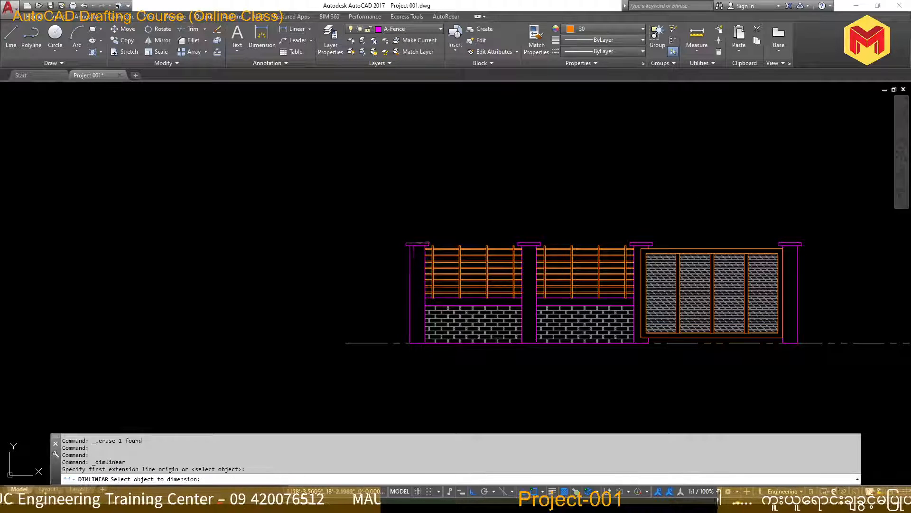
pyautogui.press('Escape')
pyautogui.press('Escape')
# Add linear dimensions above the fence between the cap midpoints of the first, second and third posts, aligned on one line
pyautogui.click(297, 29)
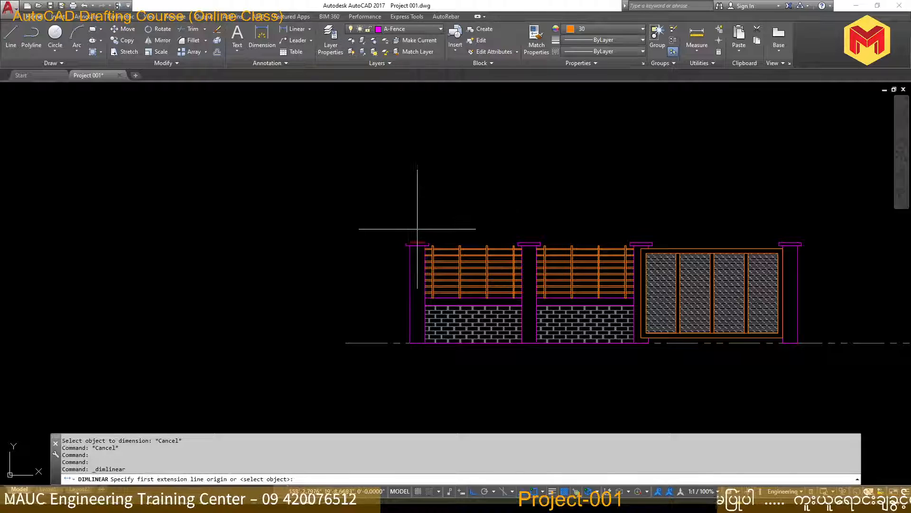
pyautogui.click(416, 242)
pyautogui.click(529, 243)
pyautogui.click(542, 223)
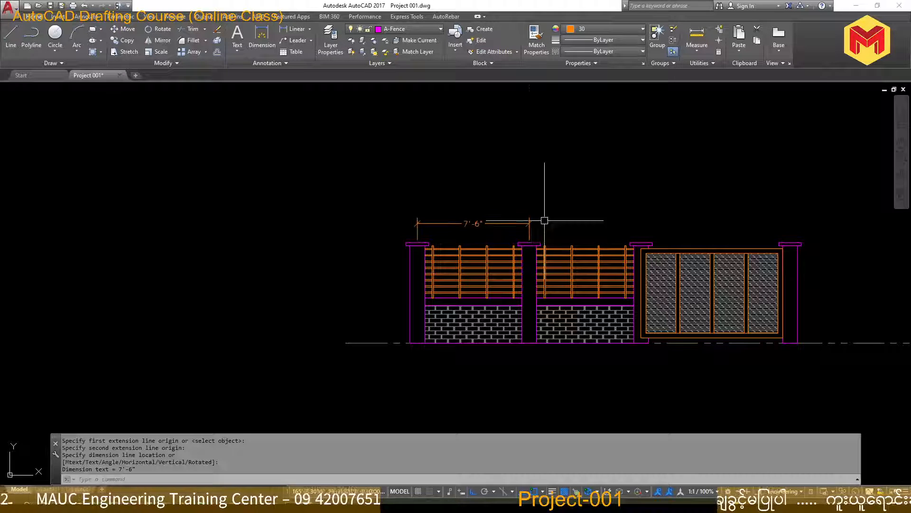
pyautogui.press('Return')
pyautogui.click(530, 243)
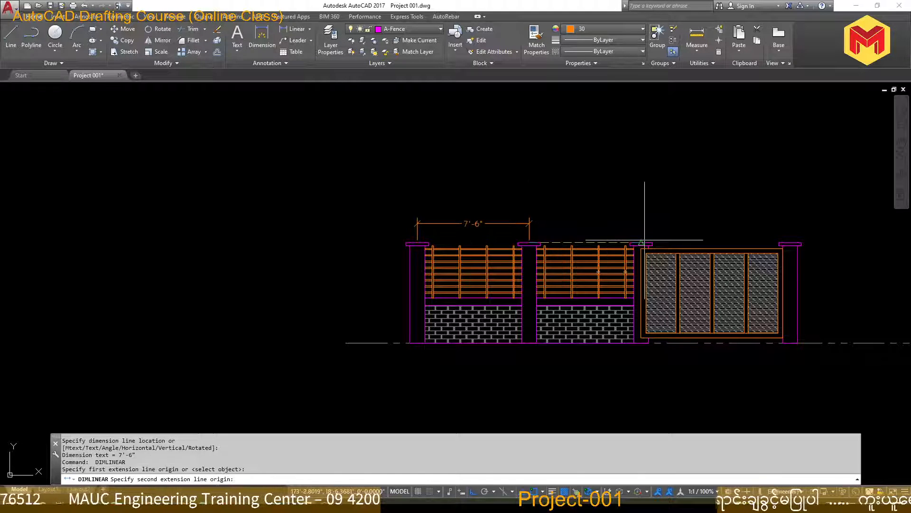
pyautogui.click(641, 243)
pyautogui.scroll(4, 565, 219)
pyautogui.click(475, 230)
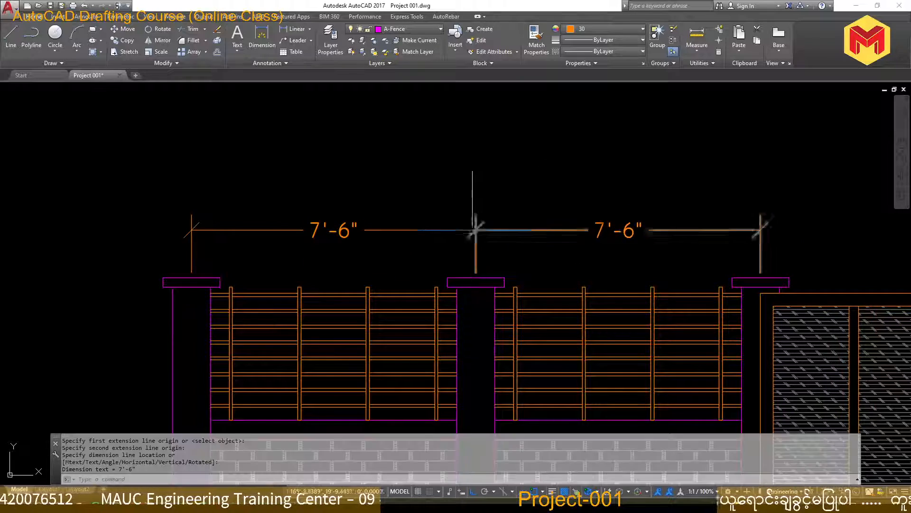
# Dimension the gate bay between the cap midpoints of the third and last posts, in line with the existing dimensions
pyautogui.scroll(-4, 465, 231)
pyautogui.scroll(4, 592, 245)
pyautogui.press('Return')
pyautogui.click(552, 255)
pyautogui.scroll(-3, 553, 255)
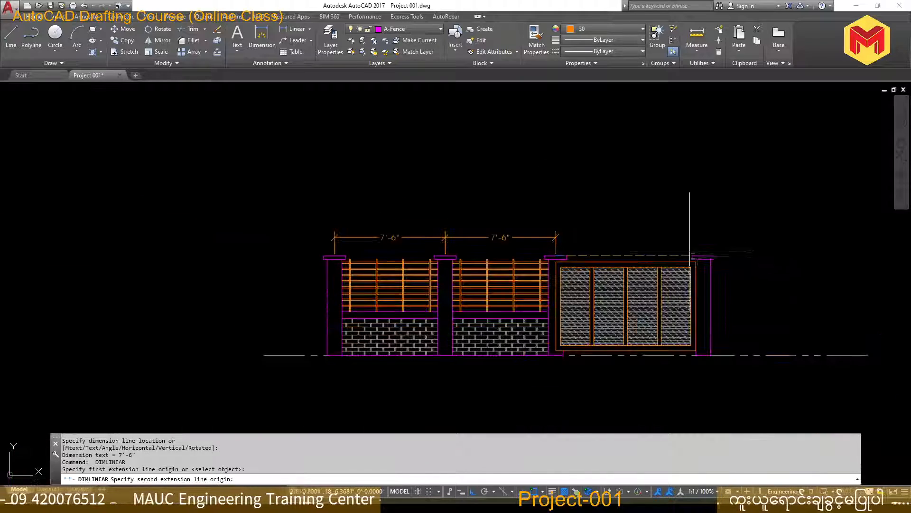
pyautogui.click(702, 255)
pyautogui.scroll(4, 581, 232)
pyautogui.click(553, 231)
pyautogui.scroll(-4, 611, 210)
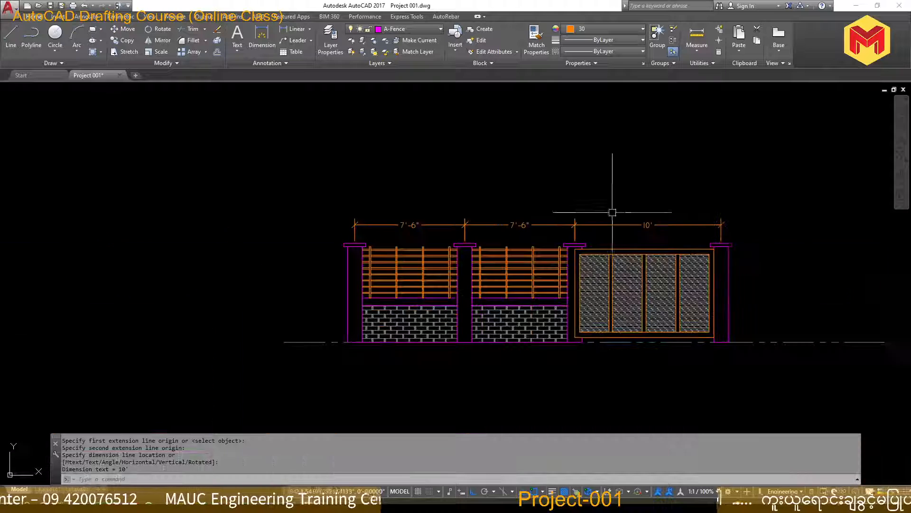
# Add a vertical dimension beside the first post from the top of the low wall's beam to the ground line
pyautogui.scroll(2, 380, 306)
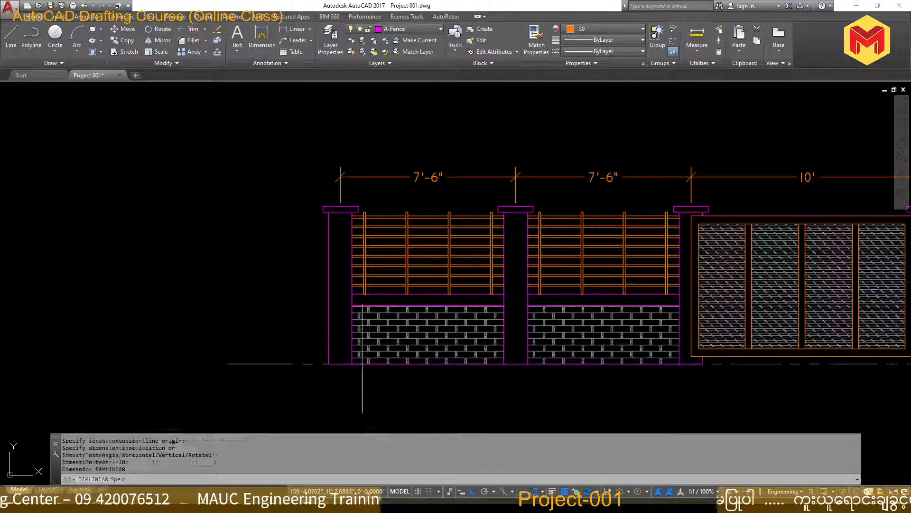
pyautogui.press('Return')
pyautogui.click(352, 293)
pyautogui.click(352, 364)
pyautogui.click(293, 328)
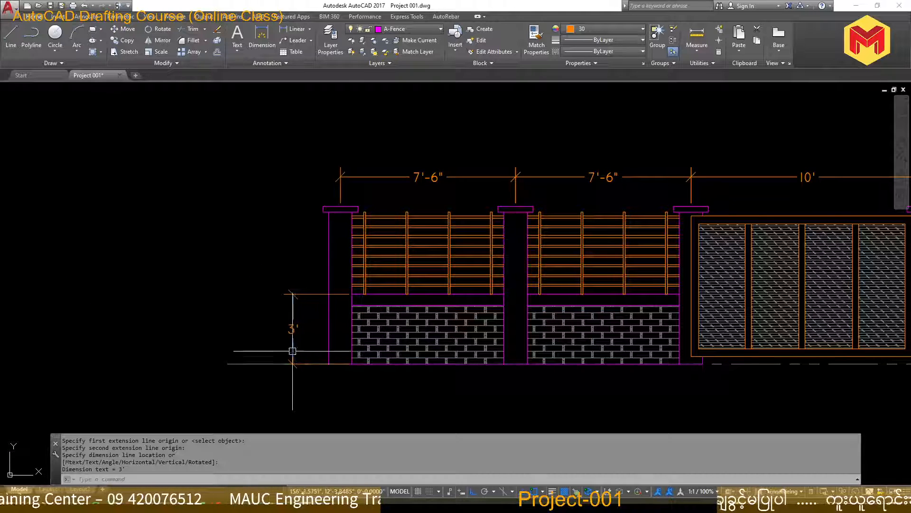
# Add a vertical dimension from the top of the wall's beam to the underside of the first post's cap, aligned with the lower one
pyautogui.press('Return')
pyautogui.scroll(6, 354, 209)
pyautogui.scroll(-4, 342, 244)
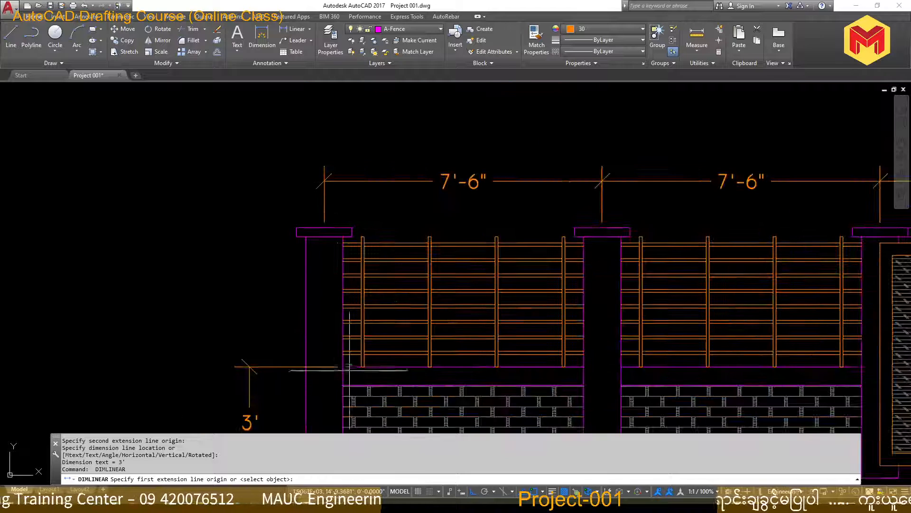
pyautogui.click(342, 367)
pyautogui.click(298, 236)
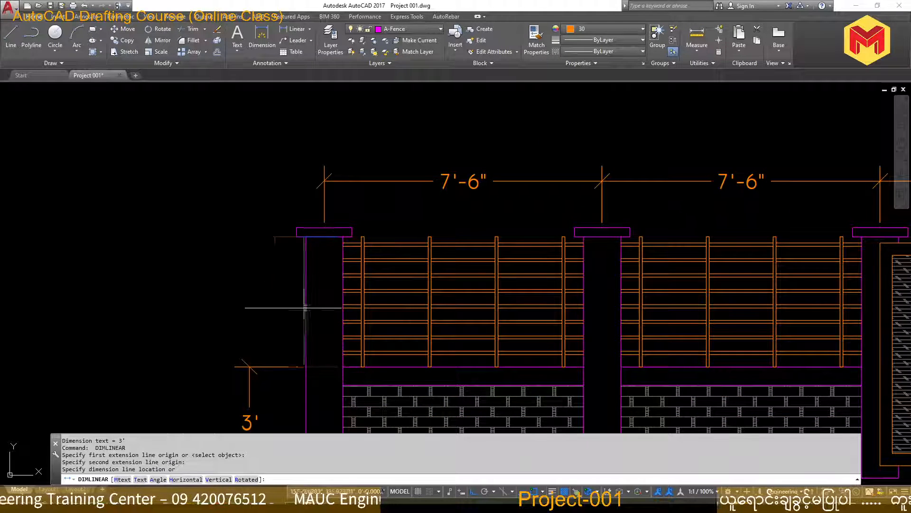
pyautogui.click(251, 361)
pyautogui.scroll(-6, 235, 323)
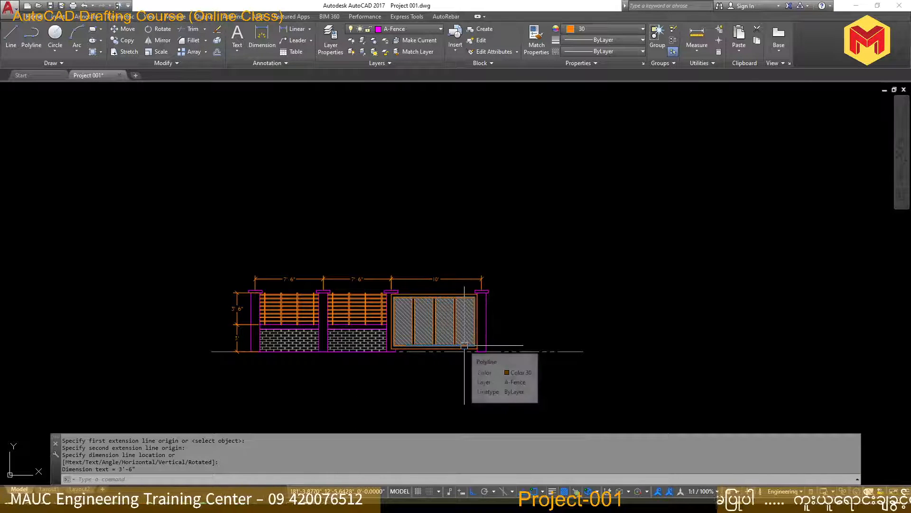
# Switch to Layout1, activate its viewport and bring the fencing front view into it
pyautogui.scroll(-5, 443, 331)
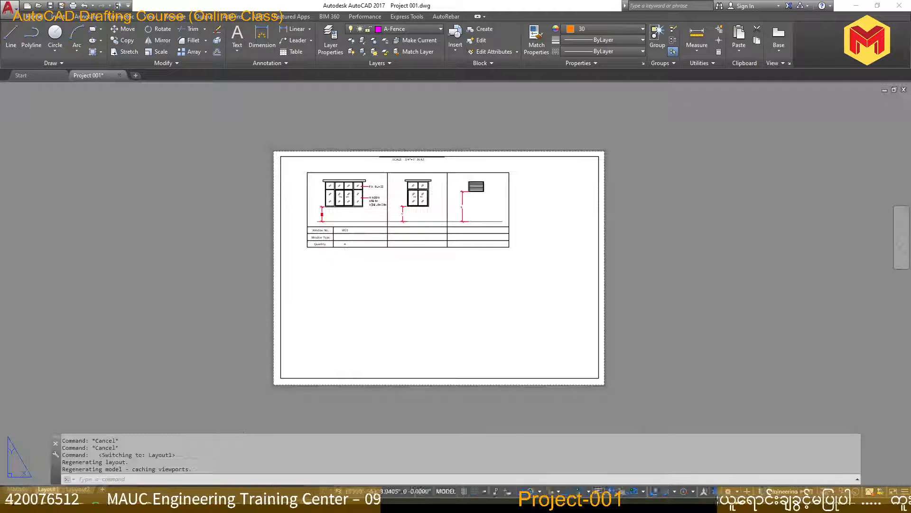
pyautogui.click(420, 249)
pyautogui.doubleClick(420, 249)
pyautogui.moveTo(426, 302); pyautogui.dragTo(303, 263, button='middle')
pyautogui.moveTo(565, 190); pyautogui.dragTo(312, 306, button='middle')
pyautogui.scroll(-10, 475, 251)
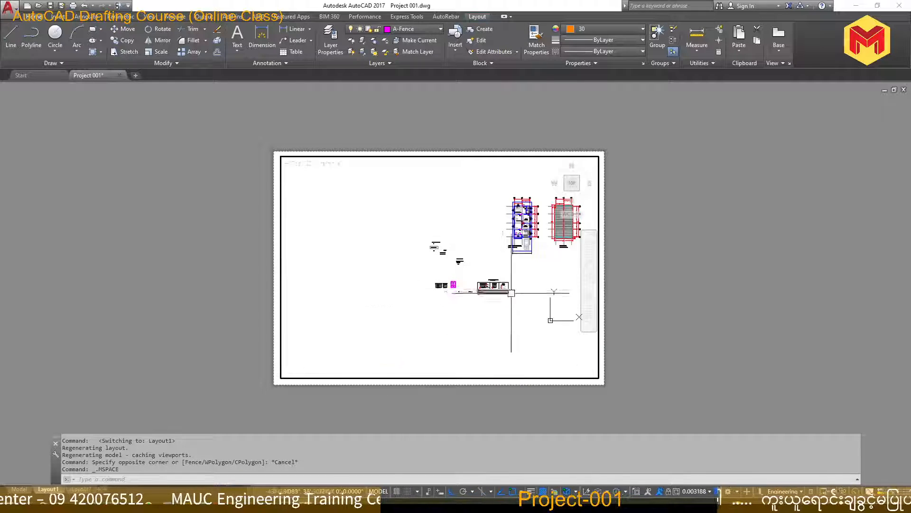
pyautogui.scroll(2, 525, 290)
pyautogui.moveTo(519, 292); pyautogui.dragTo(394, 284, button='middle')
pyautogui.scroll(6, 538, 301)
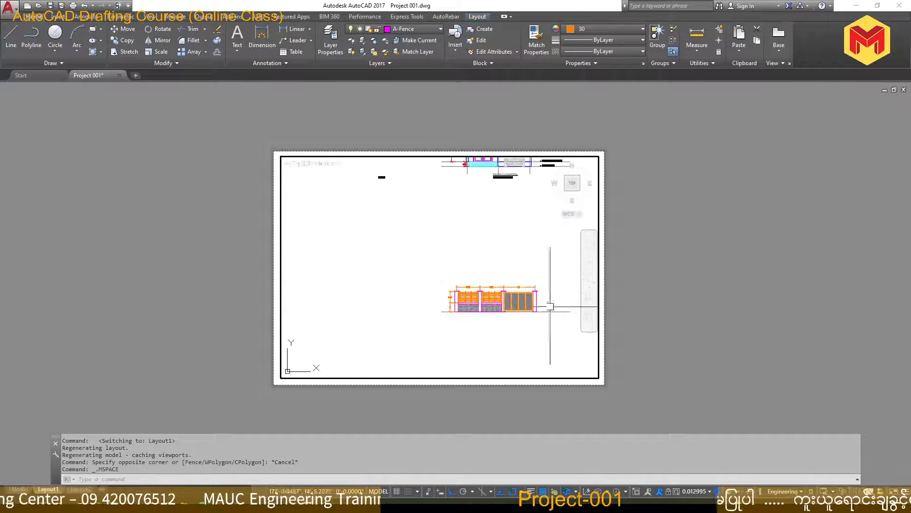
# Try the viewport scales 1/4" = 1'-0" and 3/16" = 1'-0" on the fencing front view
pyautogui.click(710, 492)
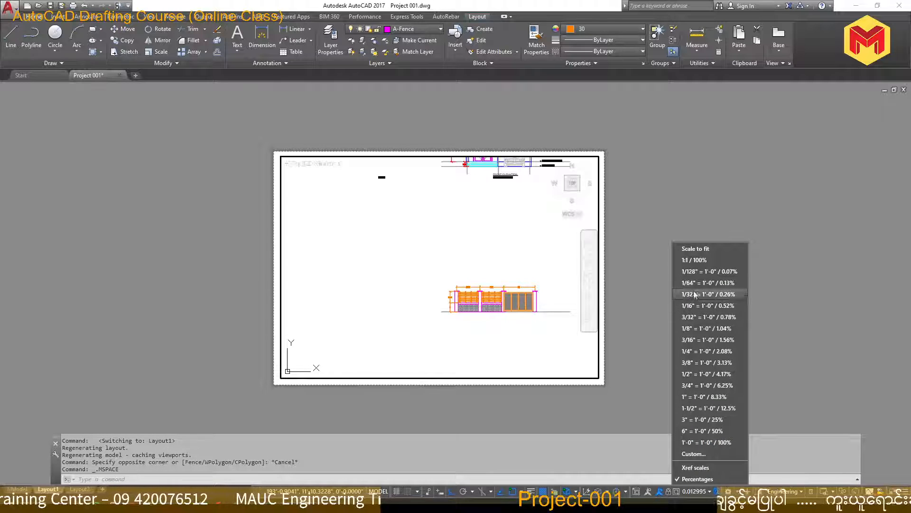
pyautogui.click(693, 351)
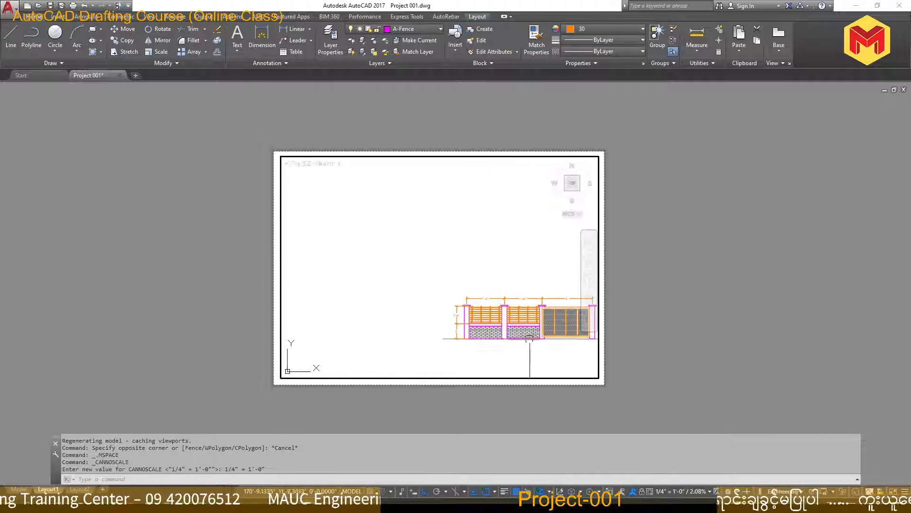
pyautogui.moveTo(515, 306); pyautogui.dragTo(383, 224, button='middle')
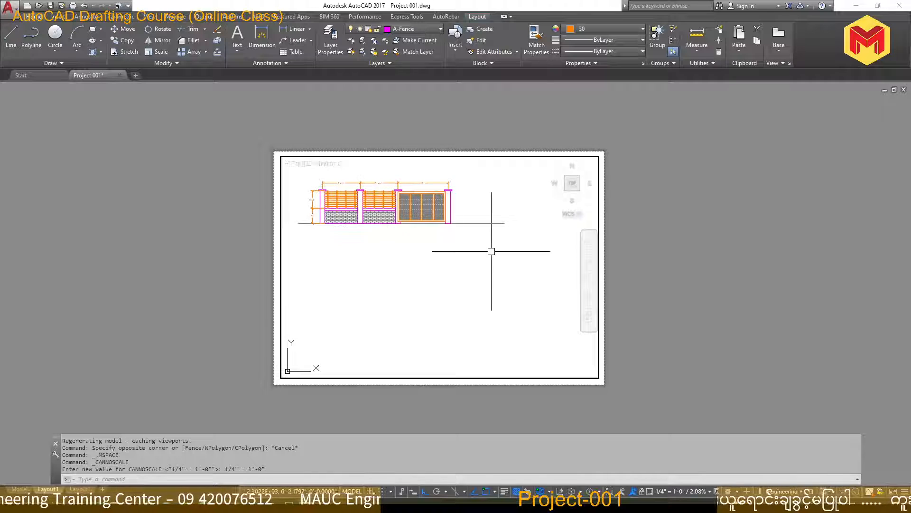
pyautogui.click(711, 491)
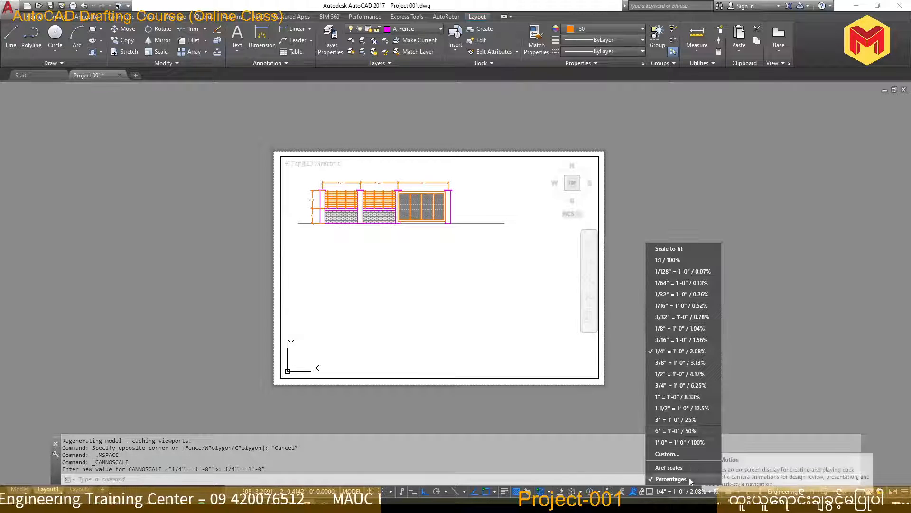
pyautogui.click(680, 339)
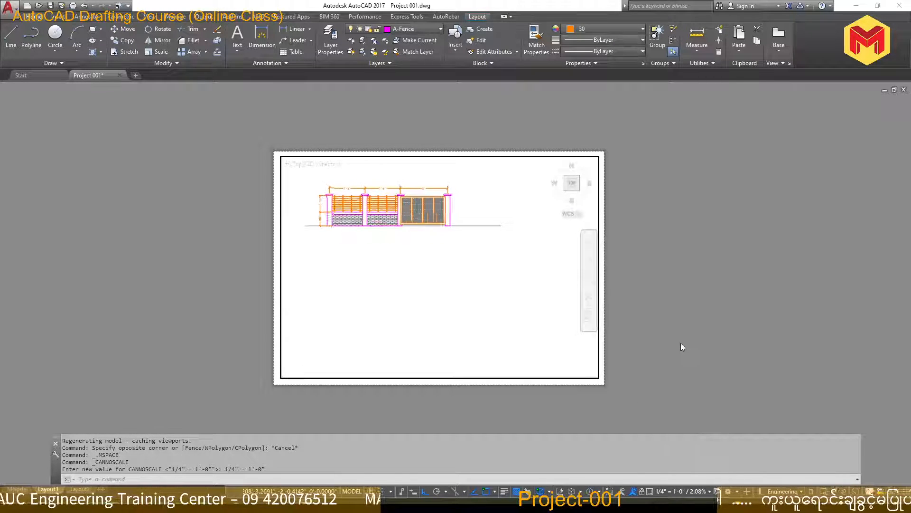
pyautogui.click(711, 492)
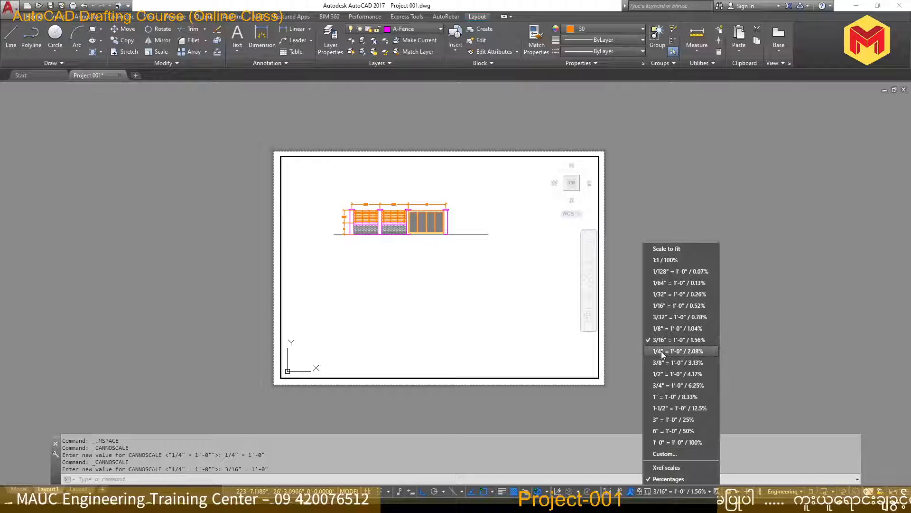
pyautogui.click(680, 343)
# Set the viewport scale to 3/8" = 1'-0" and position the whole fencing view within the upper part of the sheet
pyautogui.click(711, 491)
pyautogui.click(681, 355)
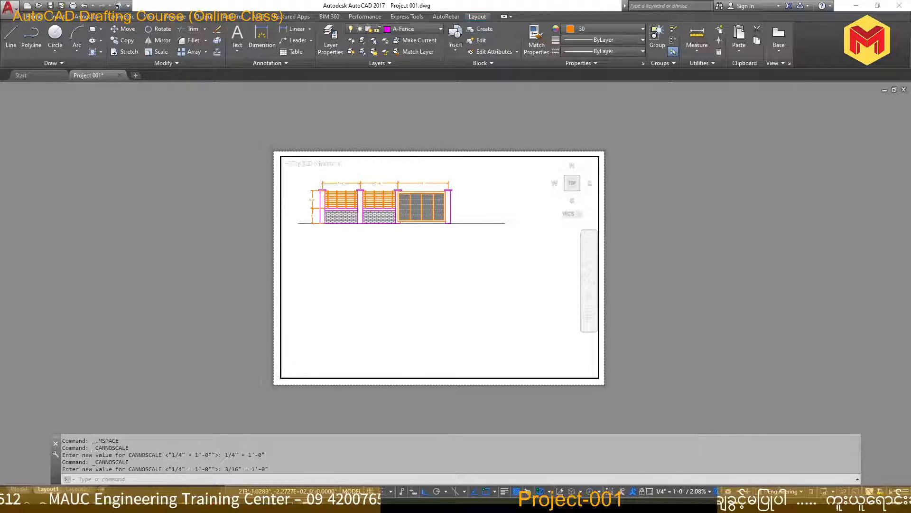
pyautogui.moveTo(378, 260)
pyautogui.mouseDown(button='middle')
pyautogui.moveTo(420, 311)
pyautogui.moveTo(440, 294)
pyautogui.mouseUp(button='middle')
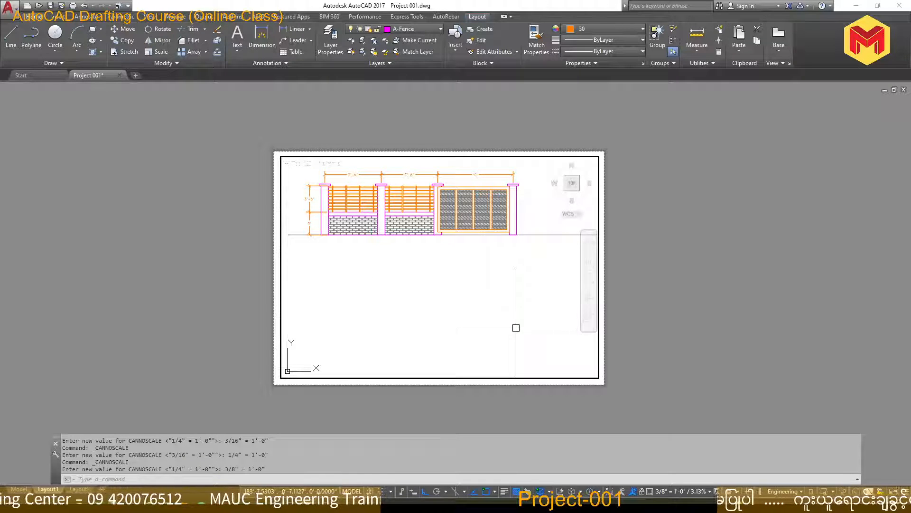
# Leave the layout viewport for model space and switch back to the PDF fencing sheet
pyautogui.doubleClick(184, 340)
pyautogui.click(19, 489)
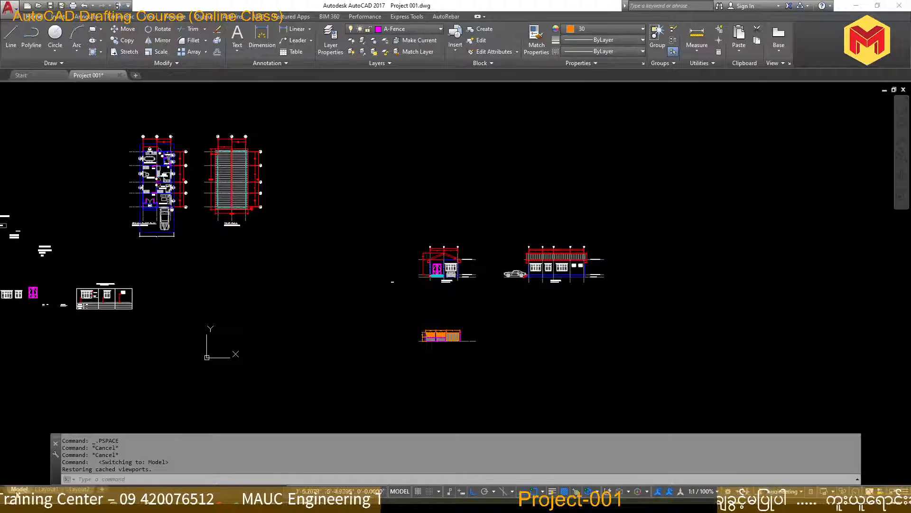
pyautogui.scroll(8, 432, 343)
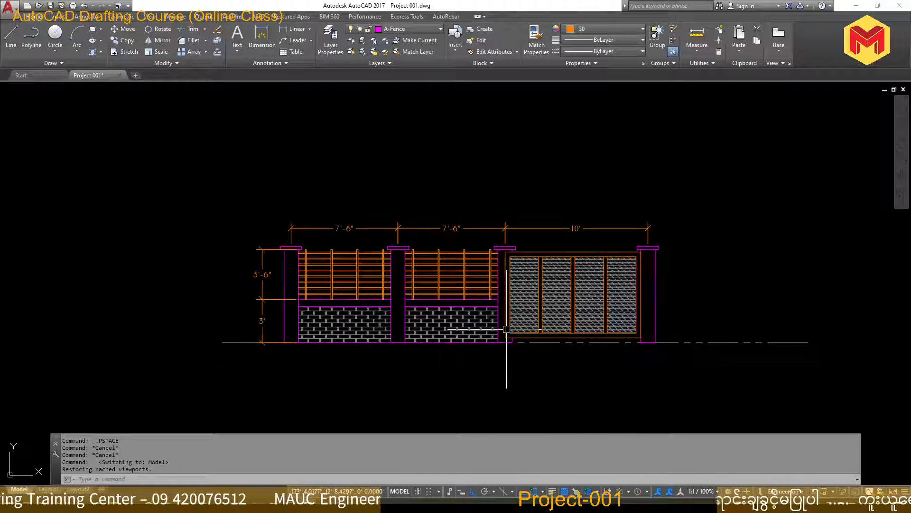
pyautogui.scroll(-8, 536, 318)
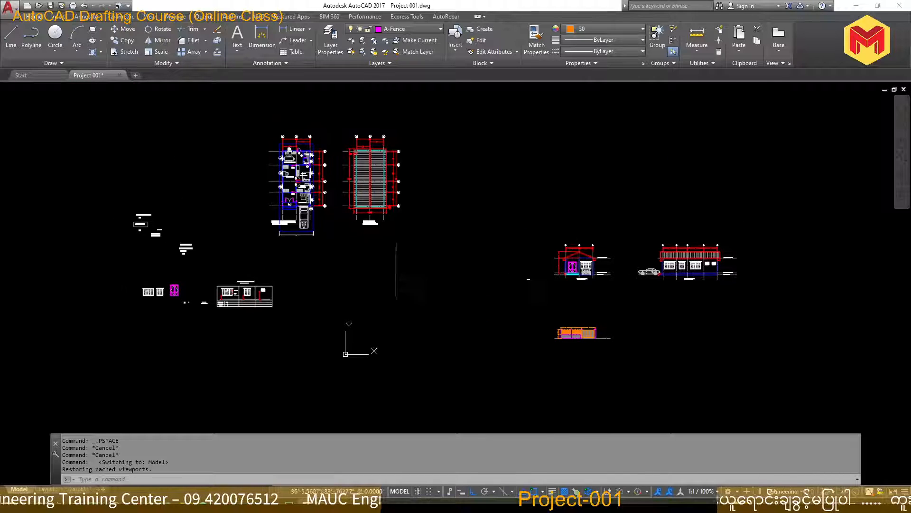
pyautogui.click(194, 504)
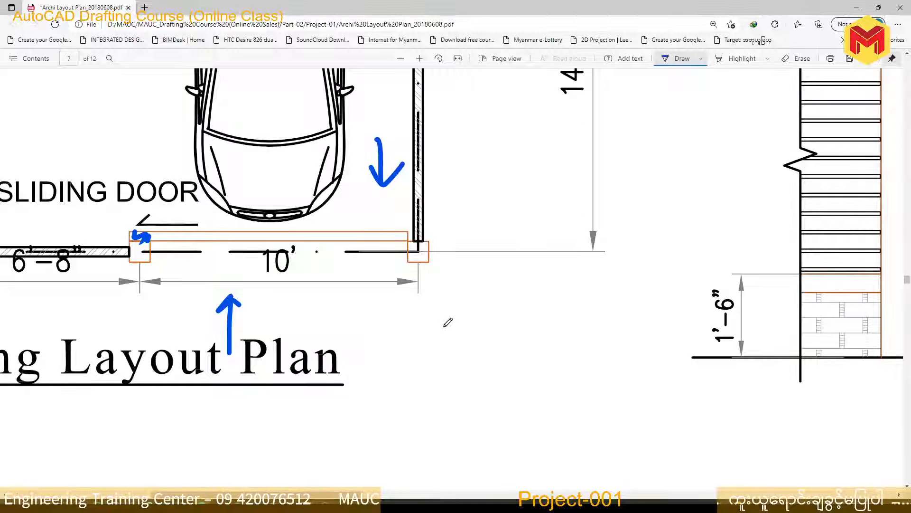
# Circle the front fence line with the sliding door and the car-side fence line on the Fencing Layout Plan in blue ink
pyautogui.keyDown('ctrl'); pyautogui.scroll(-3, 465, 340); pyautogui.keyUp('ctrl')
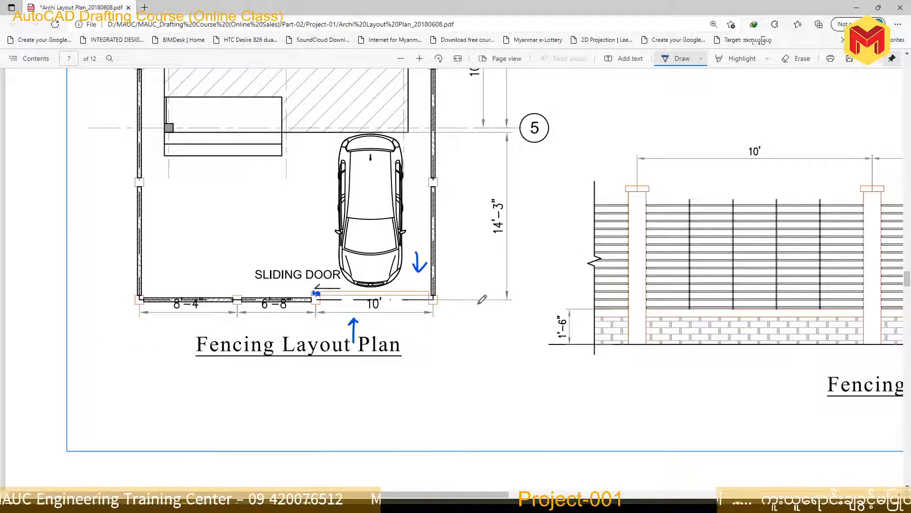
pyautogui.moveTo(479, 303)
pyautogui.mouseDown()
pyautogui.moveTo(142, 284)
pyautogui.moveTo(477, 299)
pyautogui.mouseUp()
pyautogui.keyDown('ctrl'); pyautogui.scroll(-3, 473, 391); pyautogui.keyUp('ctrl')
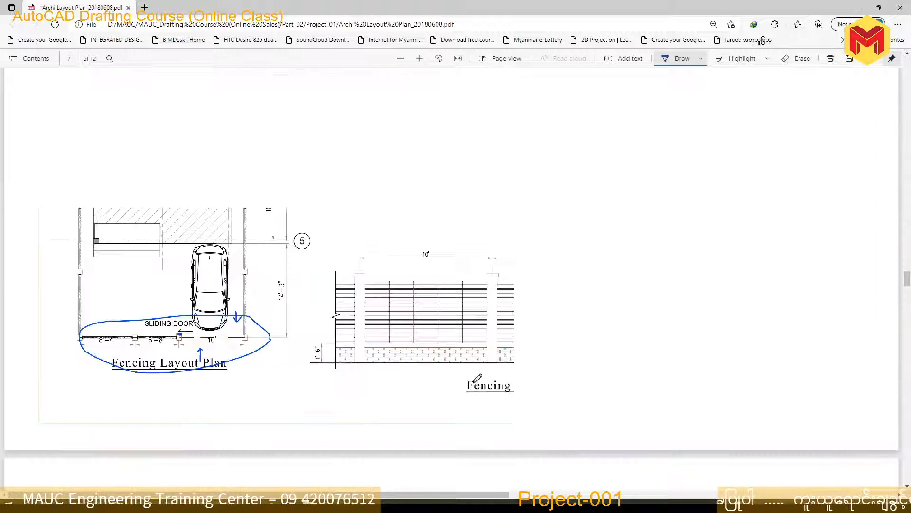
pyautogui.moveTo(292, 364)
pyautogui.mouseDown()
pyautogui.moveTo(213, 241)
pyautogui.moveTo(280, 119)
pyautogui.moveTo(299, 317)
pyautogui.moveTo(291, 339)
pyautogui.mouseUp()
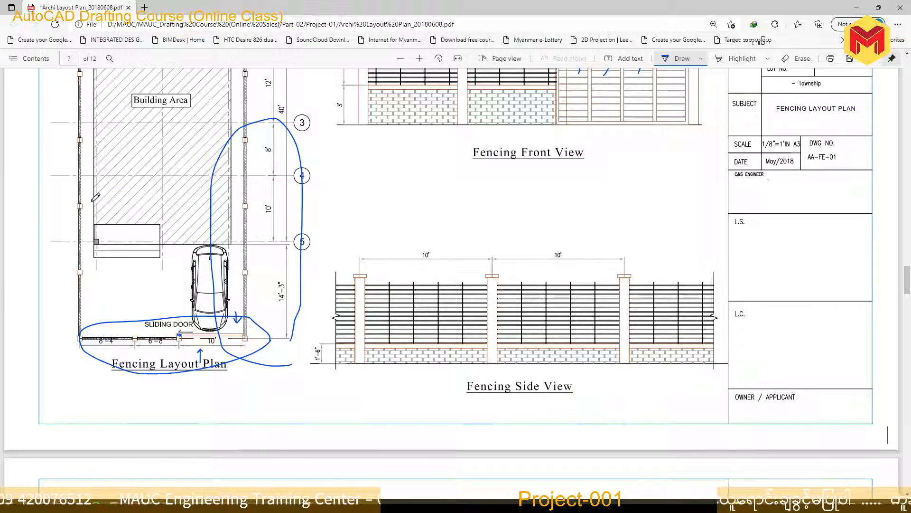
# Circle the two 10' bay dimensions and the lower brick wall of the first full bay on the Fencing Side View
pyautogui.moveTo(389, 284)
pyautogui.mouseDown()
pyautogui.moveTo(436, 235)
pyautogui.moveTo(420, 282)
pyautogui.mouseUp()
pyautogui.moveTo(574, 278); pyautogui.dragTo(561, 252)
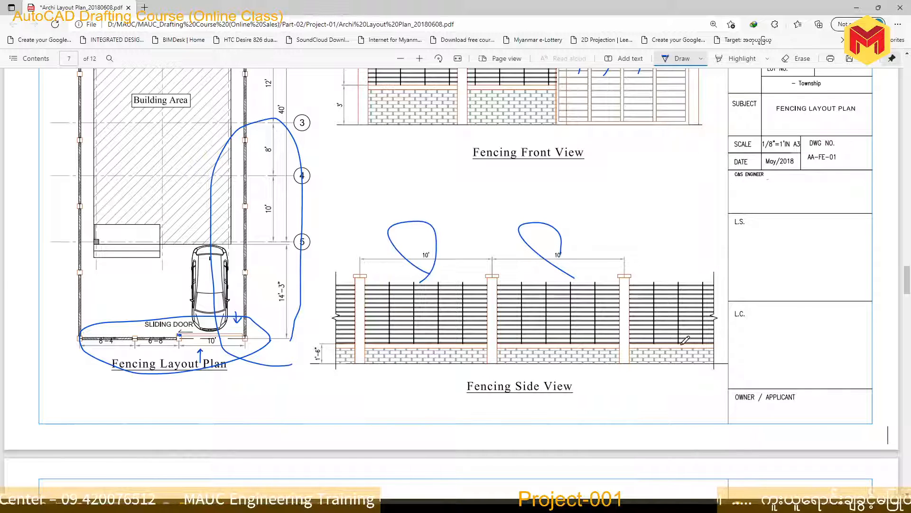
pyautogui.moveTo(454, 383)
pyautogui.mouseDown()
pyautogui.moveTo(423, 313)
pyautogui.moveTo(454, 389)
pyautogui.mouseUp()
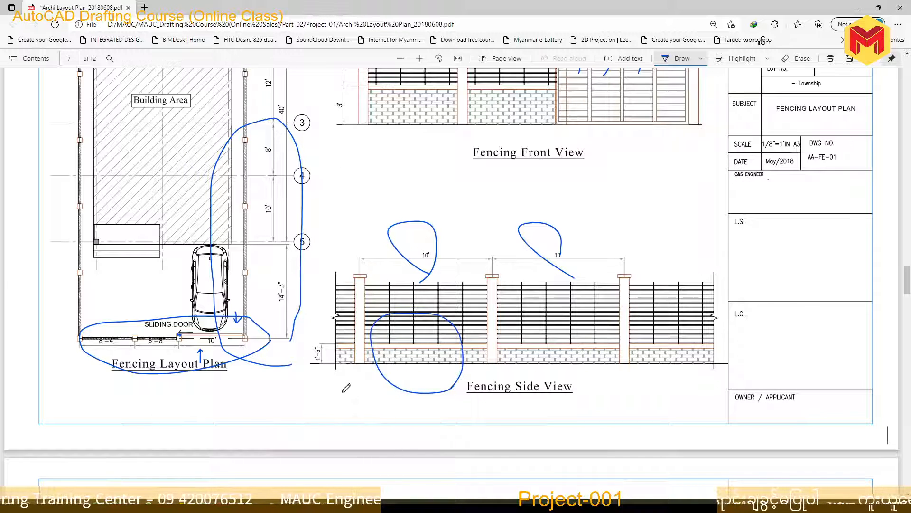
# Mark the 1'-6" brick wall height on the Fencing Side View with repeated circles and switch back to the AutoCAD drawing
pyautogui.moveTo(342, 390)
pyautogui.mouseDown()
pyautogui.moveTo(327, 327)
pyautogui.moveTo(309, 332)
pyautogui.moveTo(335, 389)
pyautogui.mouseUp()
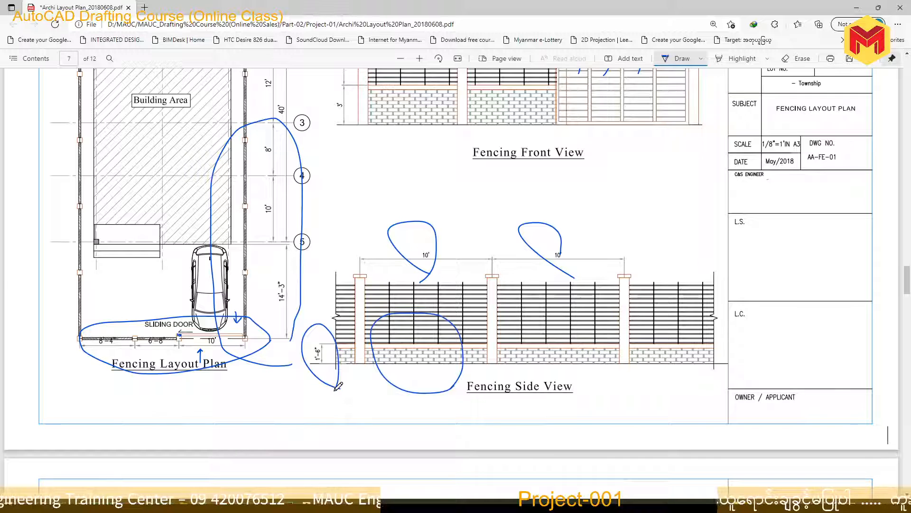
pyautogui.scroll(2, 427, 199)
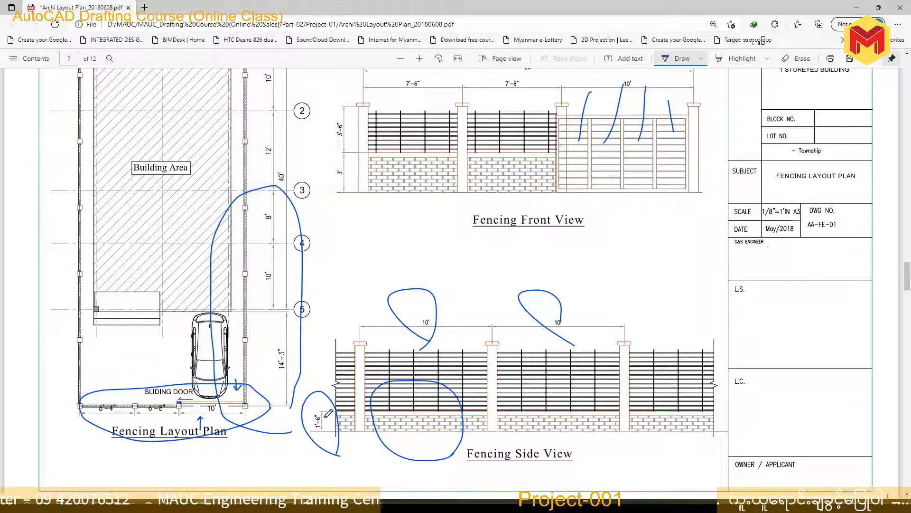
pyautogui.moveTo(327, 441); pyautogui.dragTo(315, 389)
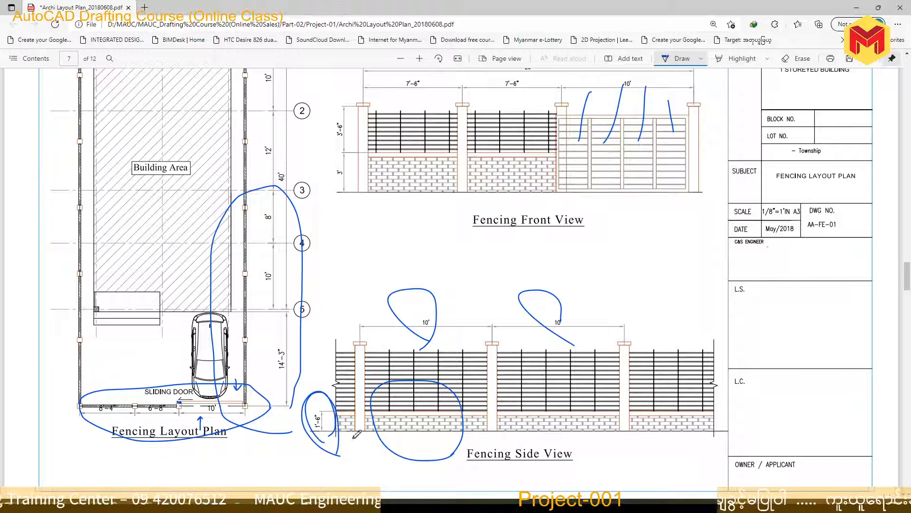
pyautogui.hotkey('alt', 'Tab')
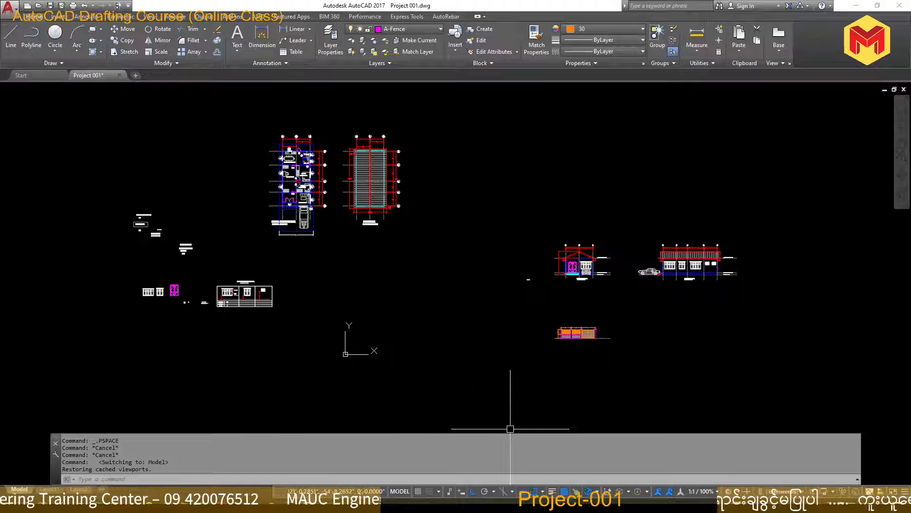